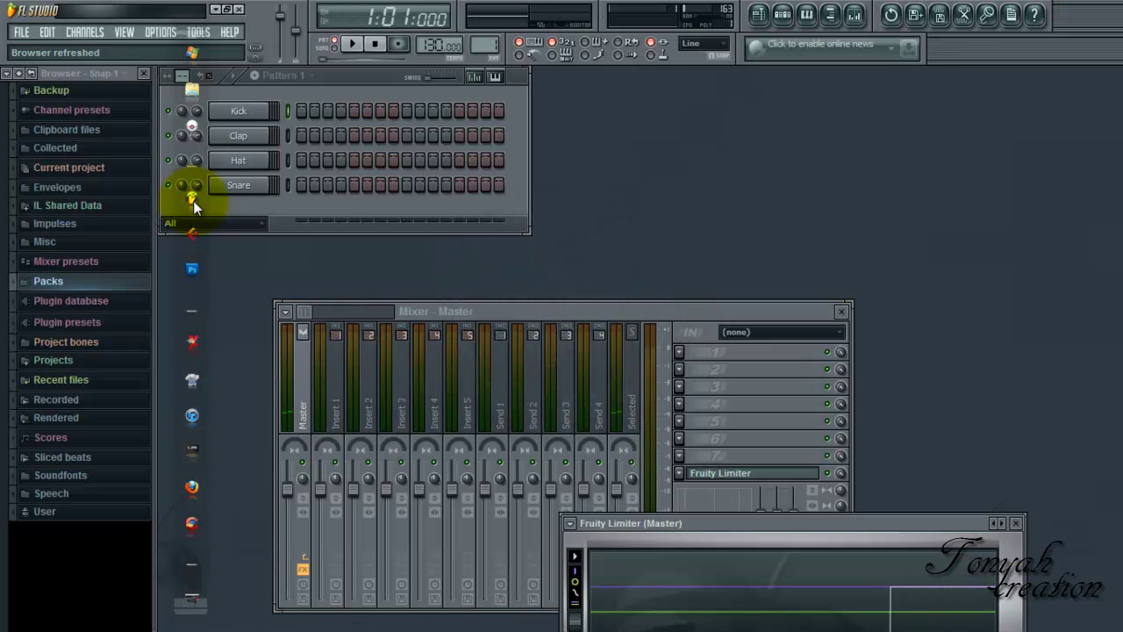
Empty the Master insert's eighth effect slot to remove Fruity Limiter, then close the mixer.
left_click(355, 260)
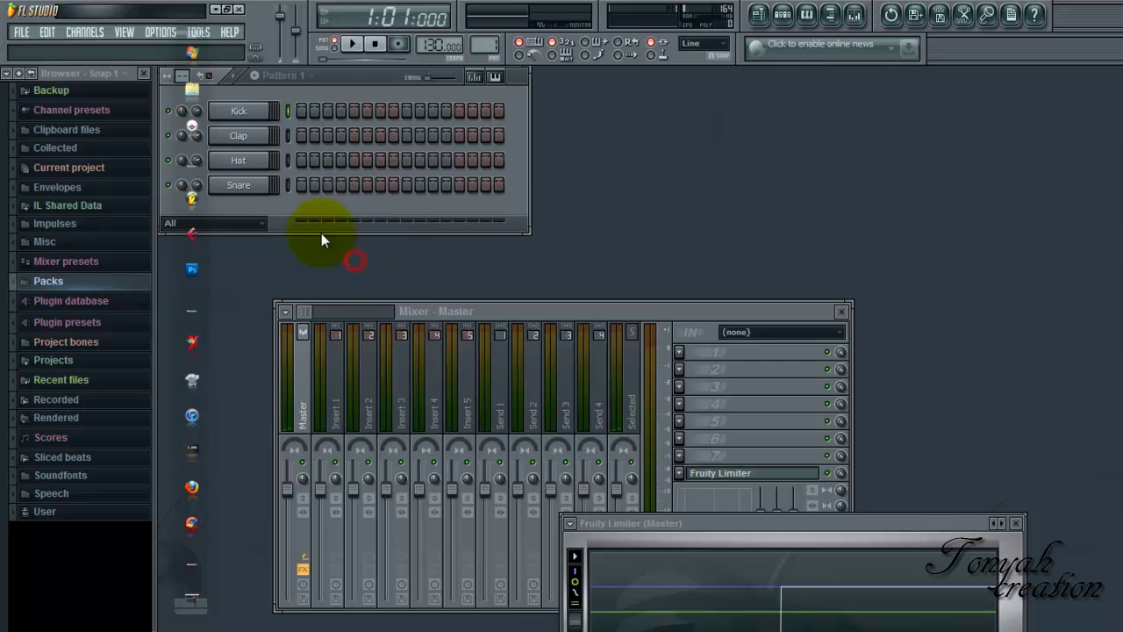
left_click(217, 10)
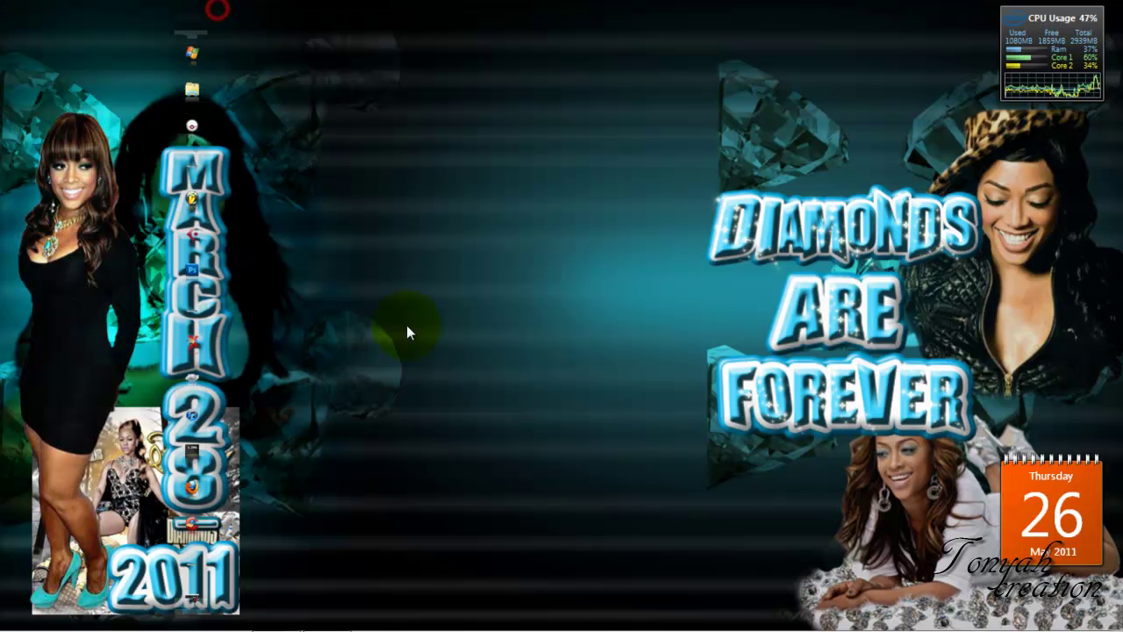
mouse_move(392, 627)
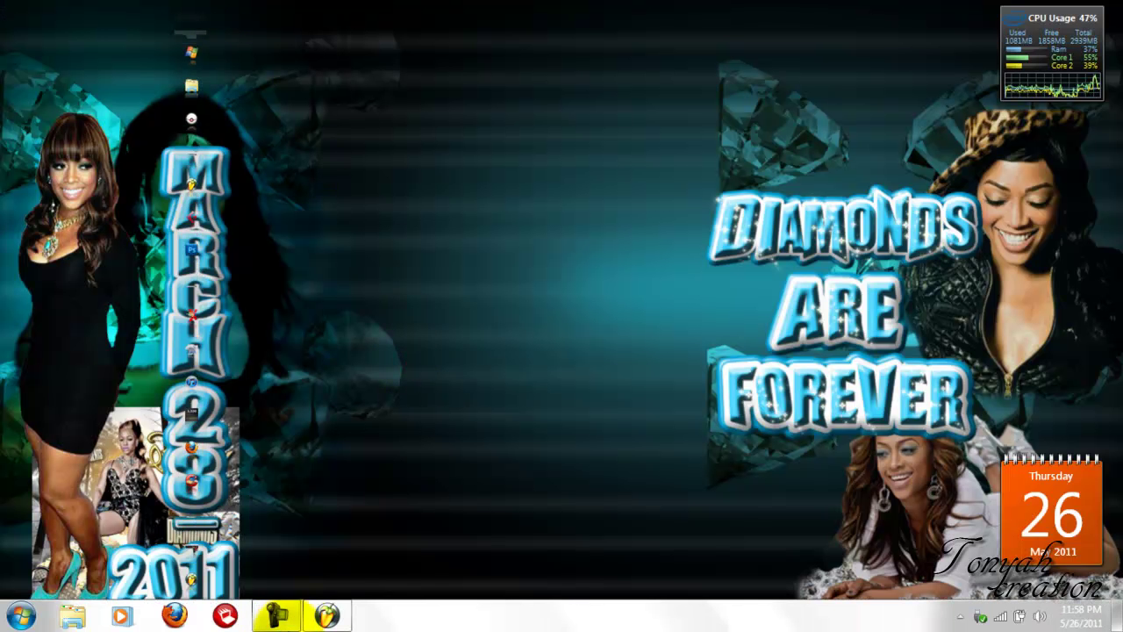
left_click(330, 614)
left_click(195, 314)
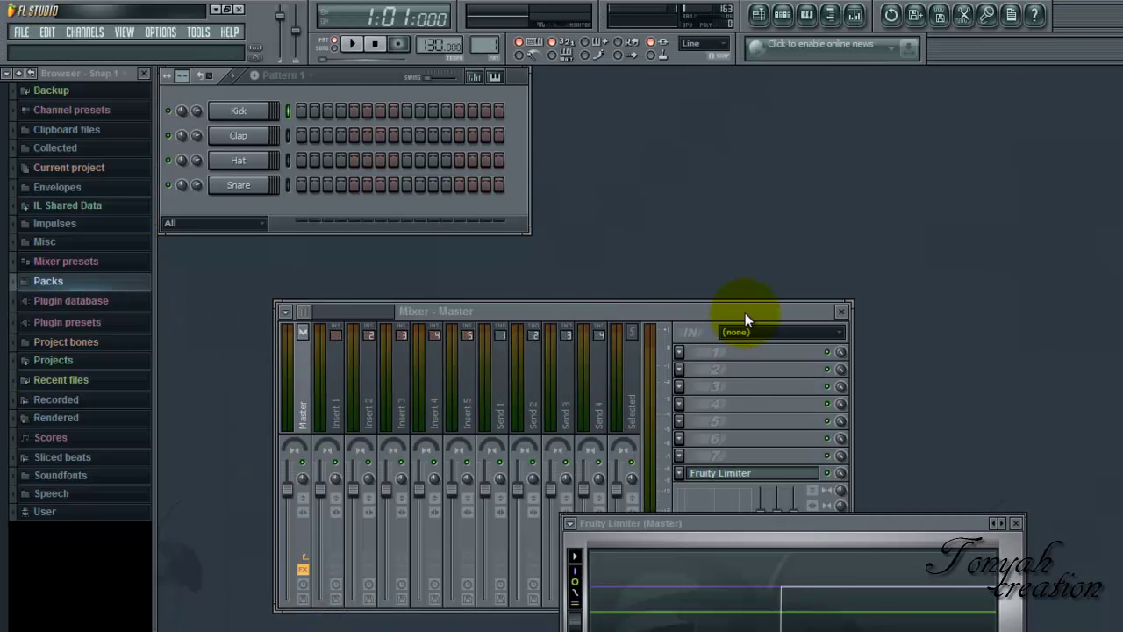
left_click_drag(743, 312, 759, 253)
left_click(697, 412)
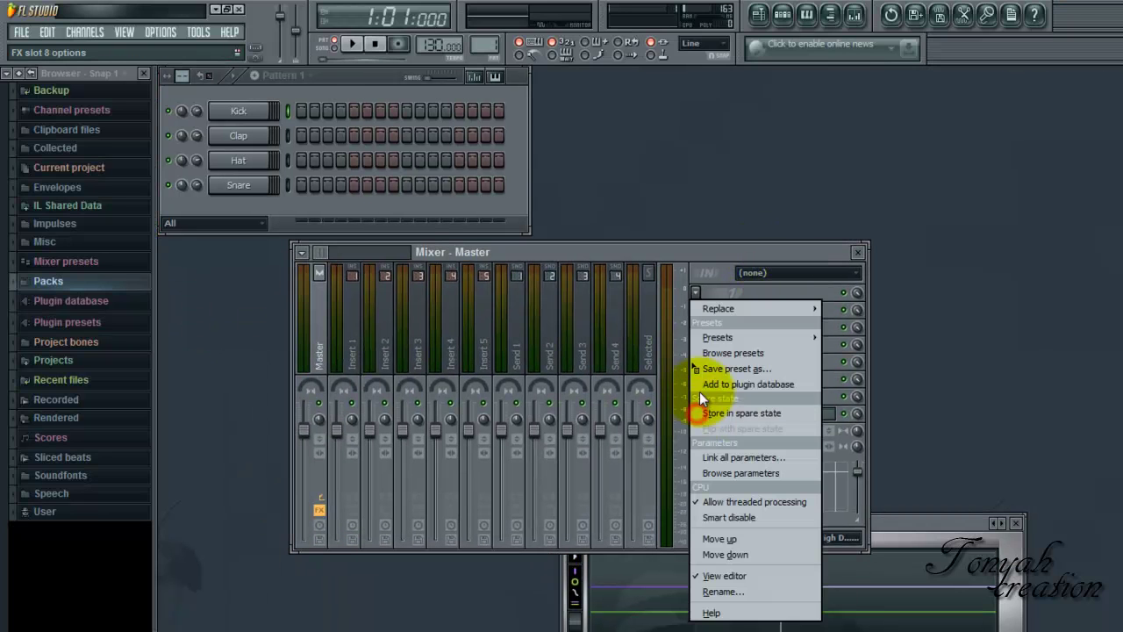
mouse_move(719, 309)
left_click(859, 98)
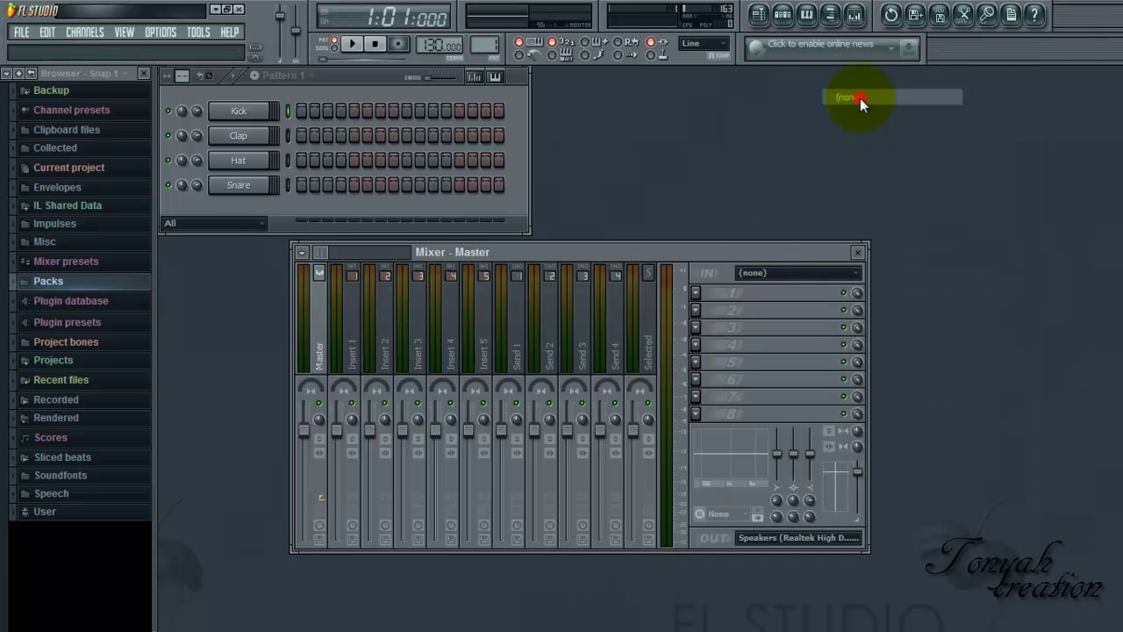
left_click_drag(646, 252, 839, 233)
left_click(937, 235)
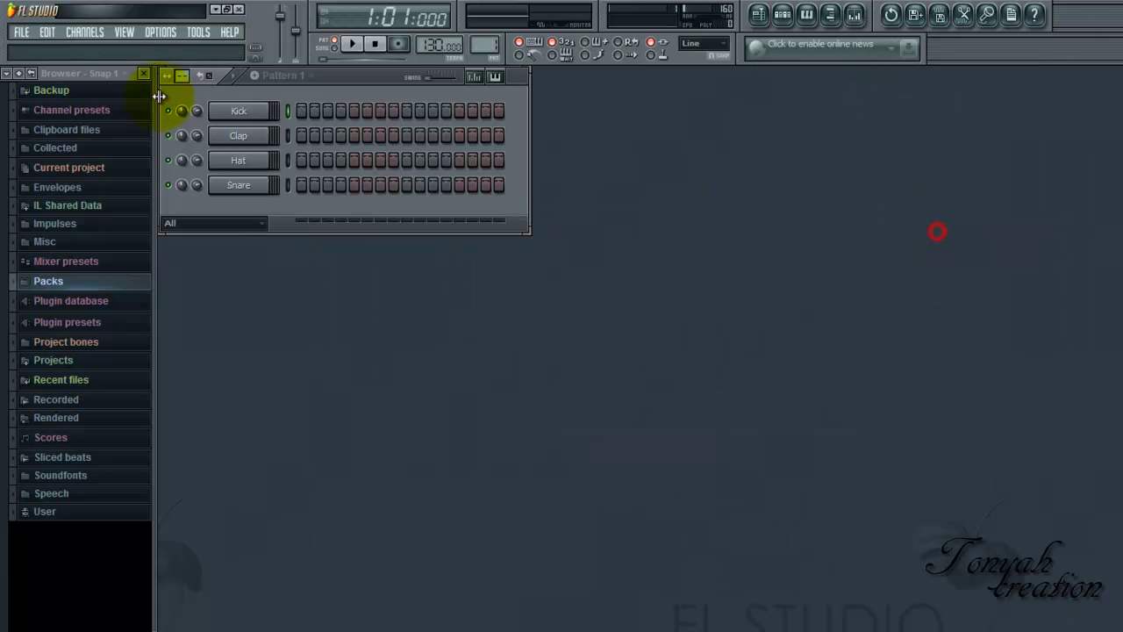
Replace the Kick channel with a Kontakt 4 instrument.
right_click(242, 112)
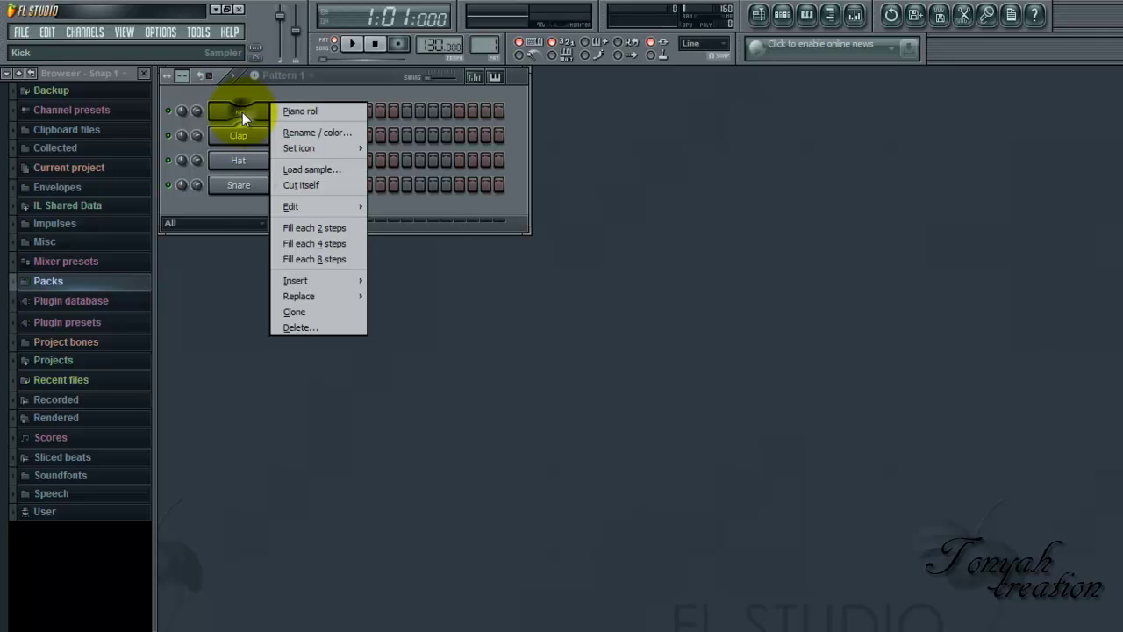
mouse_move(320, 296)
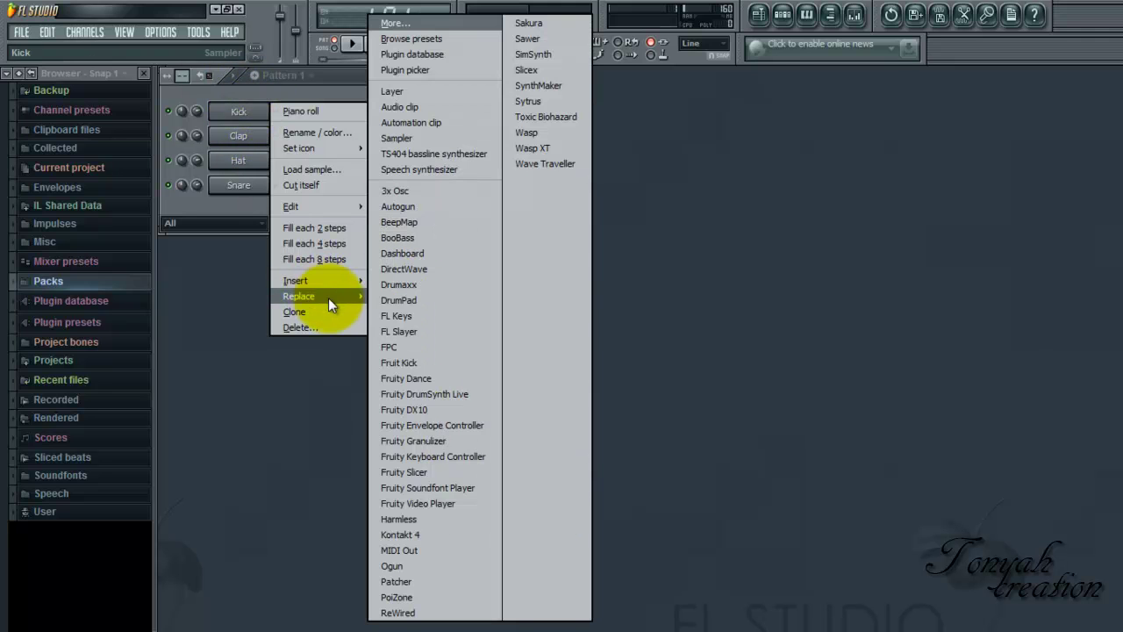
left_click(400, 533)
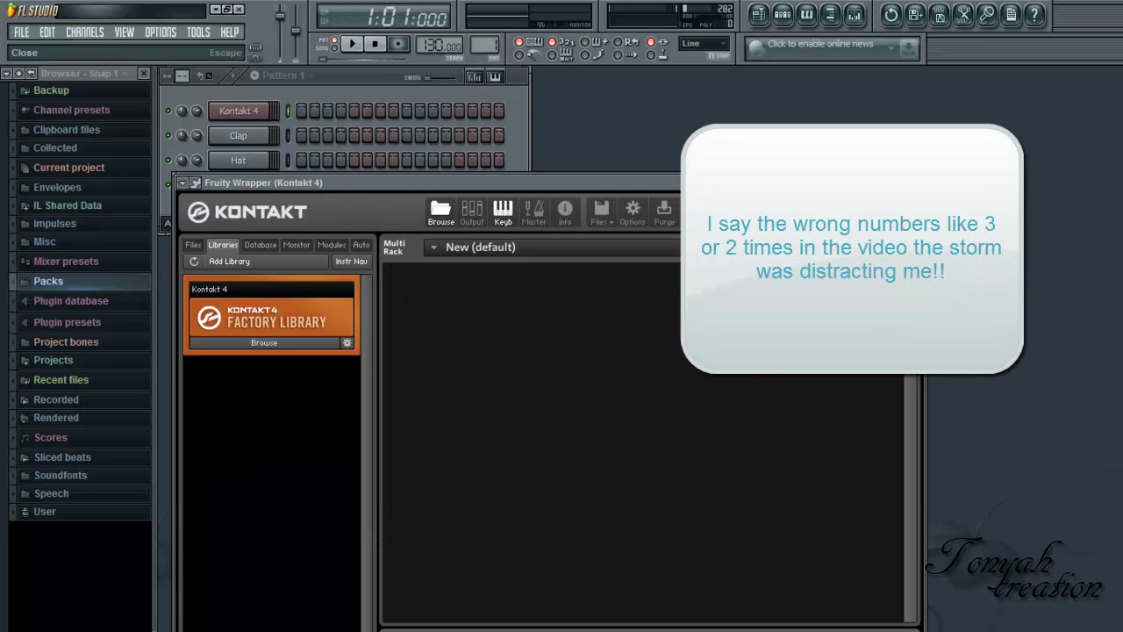
Replace the Clap, Hat and Snare channels with MIDI Out plugins.
left_click(912, 182)
right_click(238, 137)
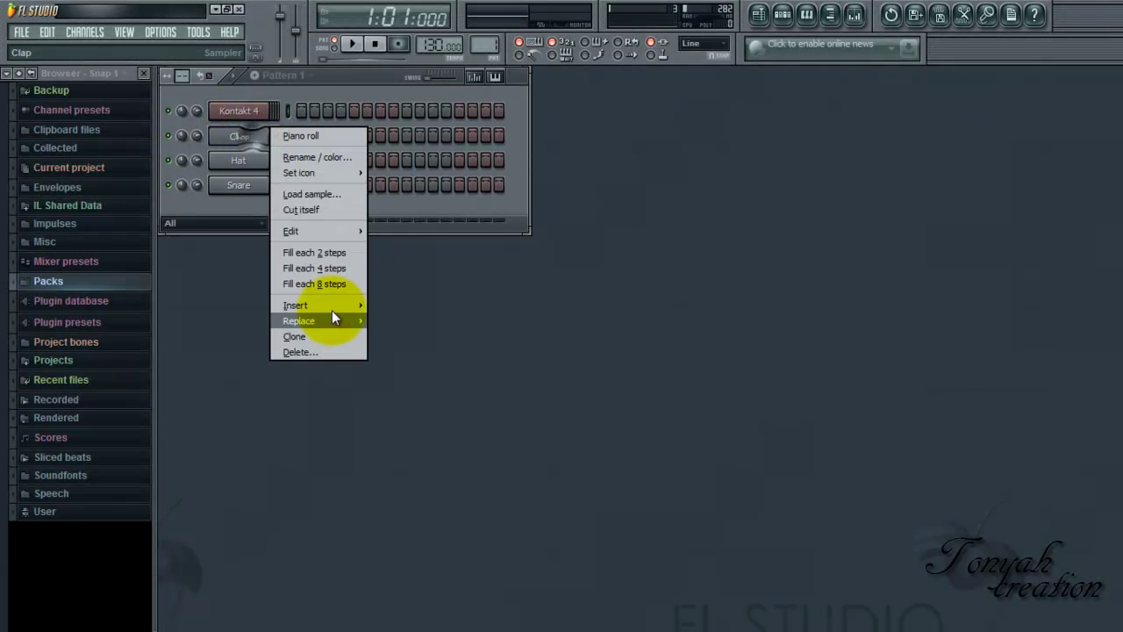
mouse_move(335, 326)
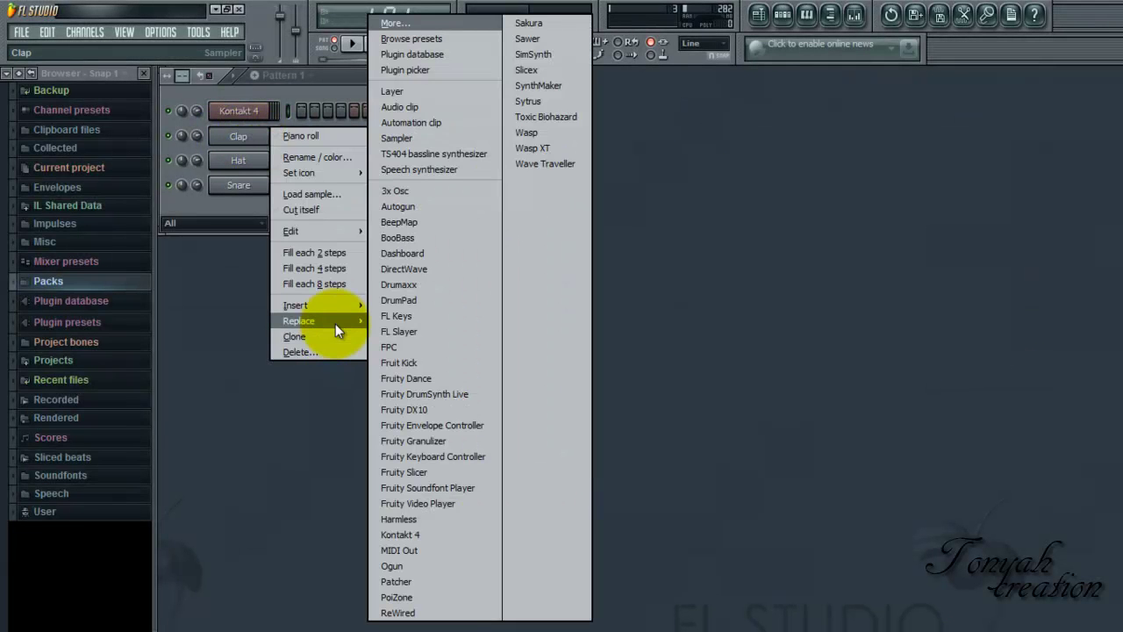
left_click(399, 551)
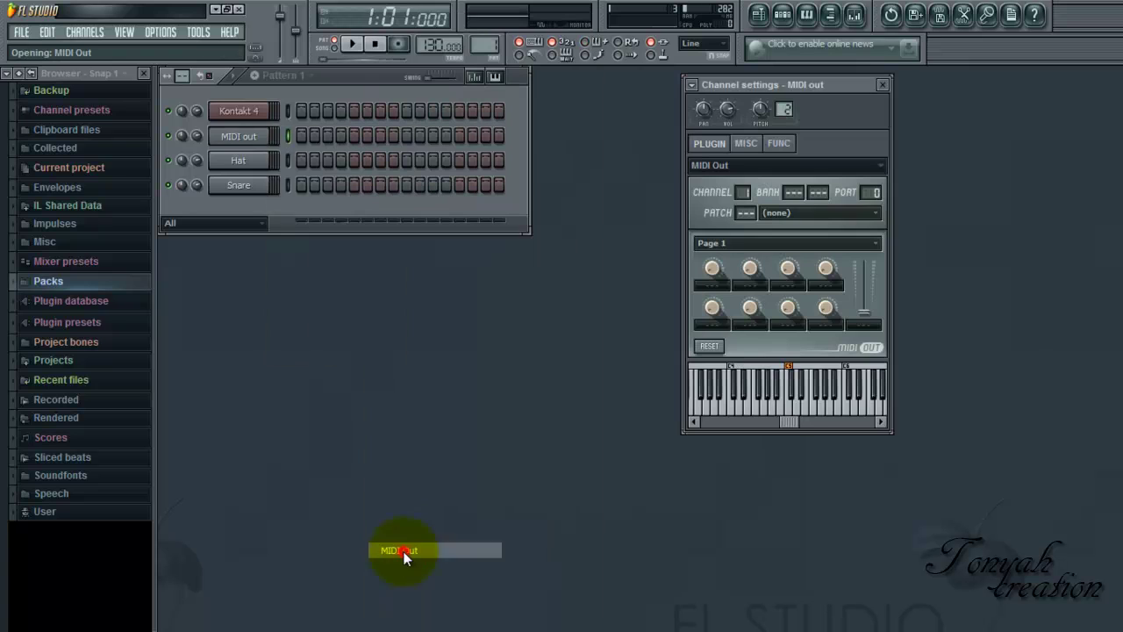
right_click(268, 158)
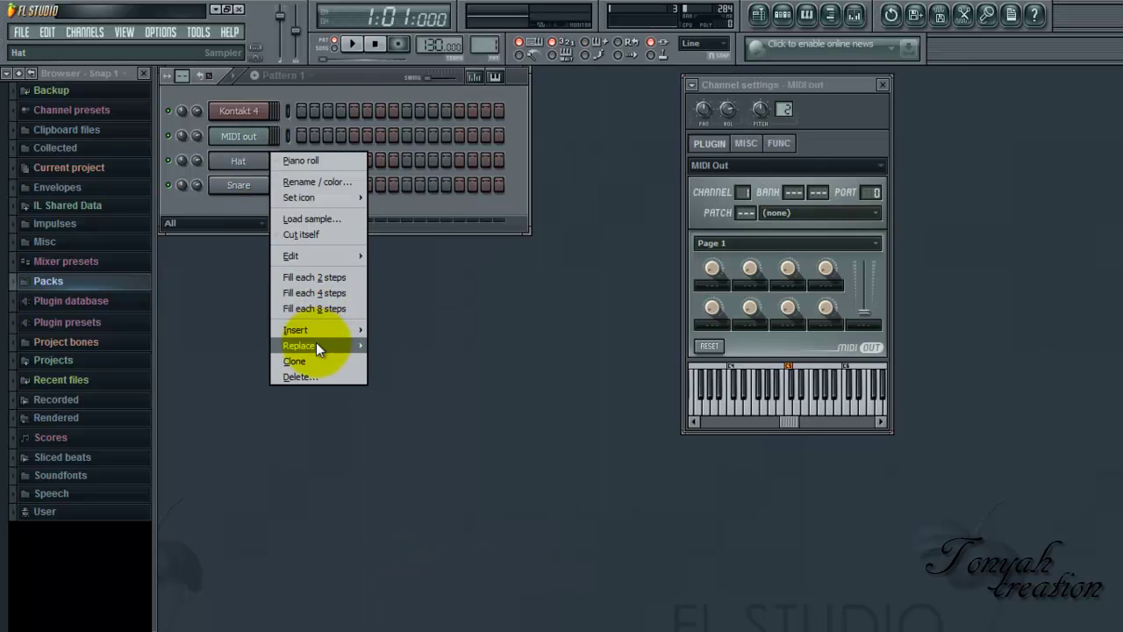
mouse_move(316, 344)
left_click(404, 549)
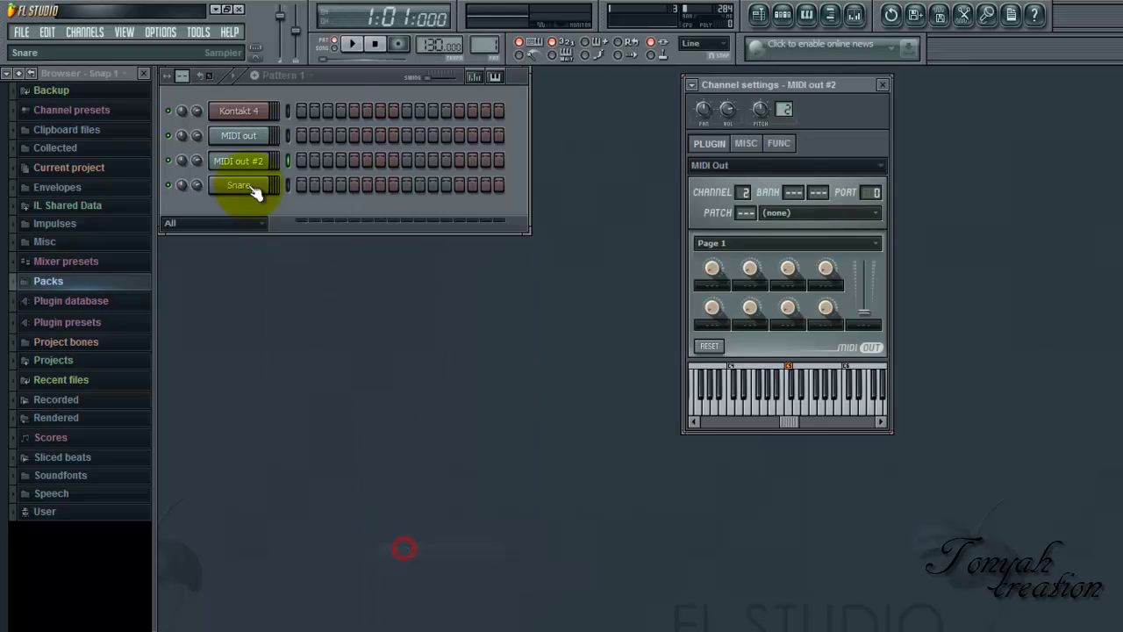
right_click(270, 180)
mouse_move(307, 368)
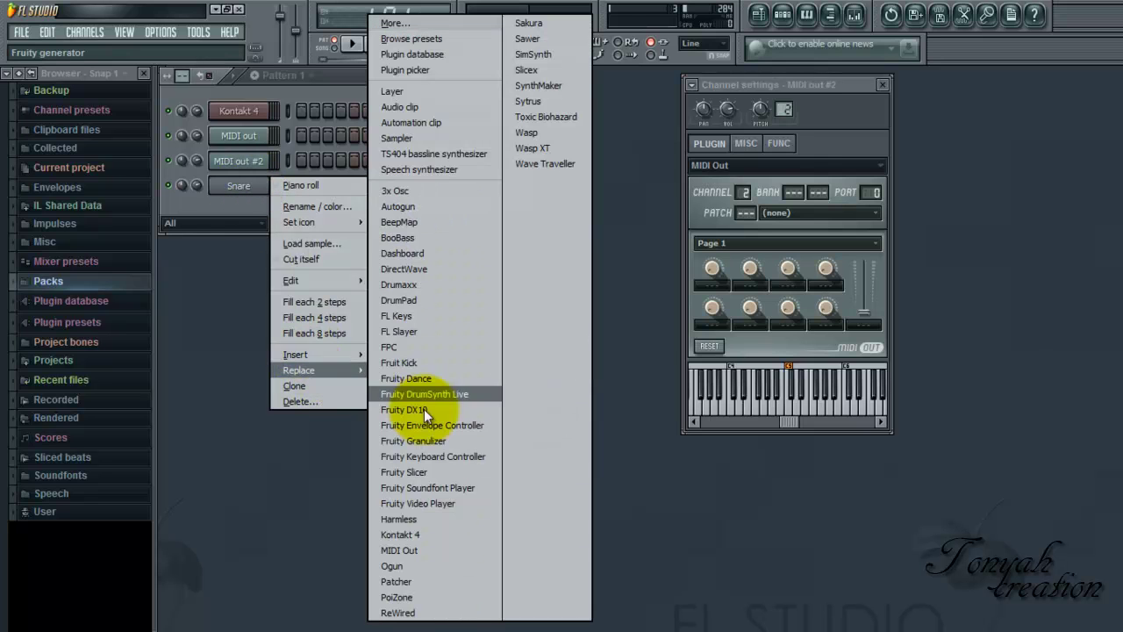
left_click(413, 547)
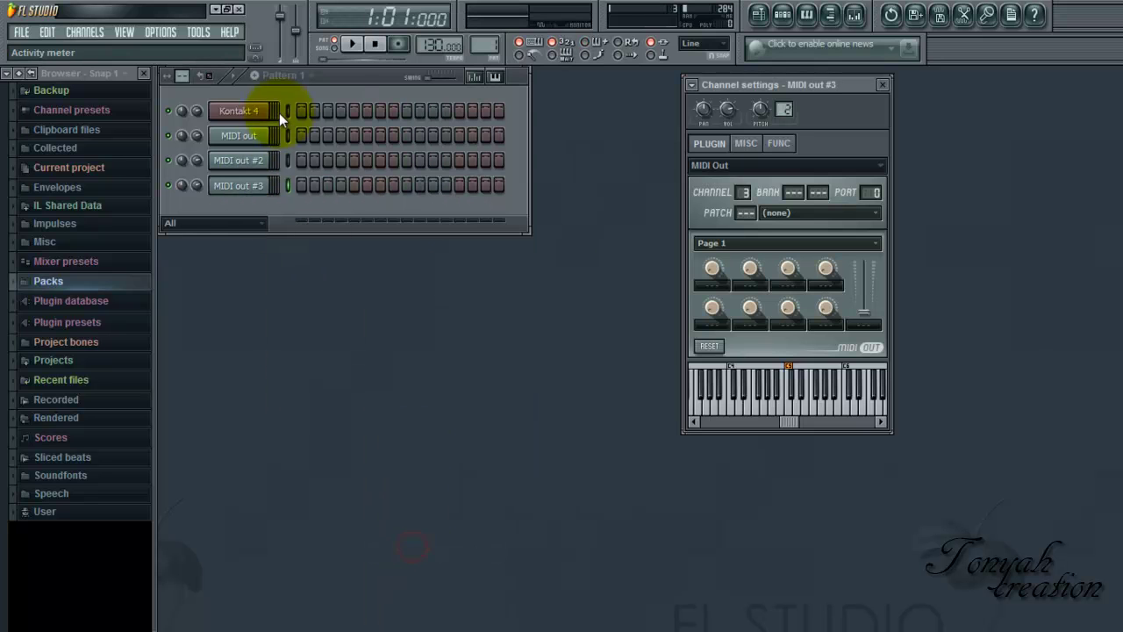
Check the new MIDI Out channels in the mixer, then reopen the Kontakt 4 window.
left_click(854, 14)
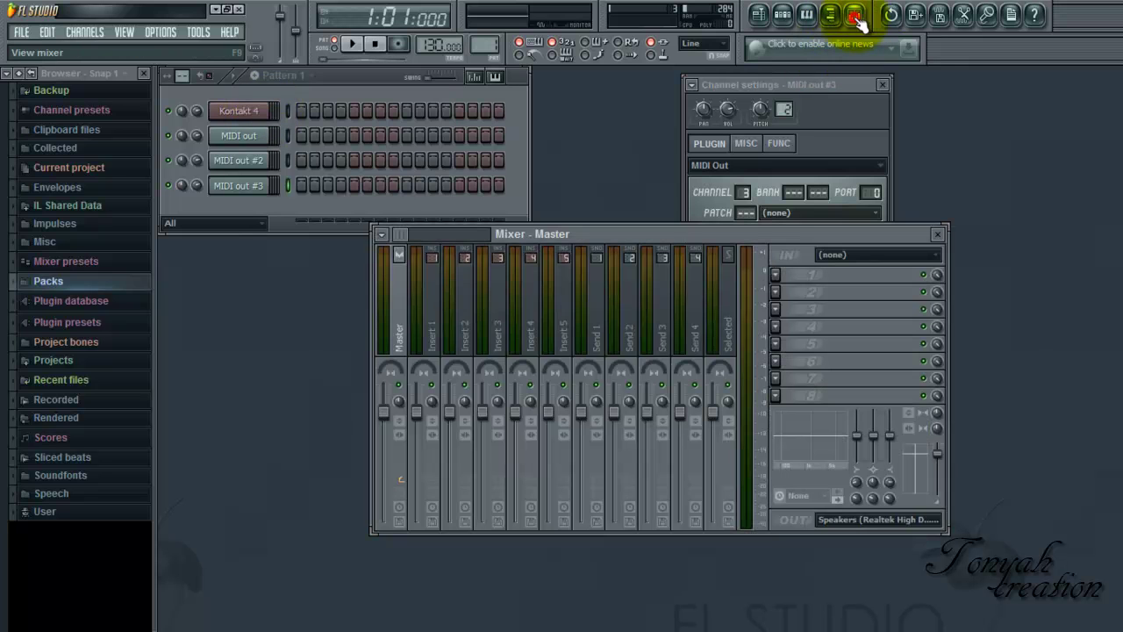
left_click(821, 108)
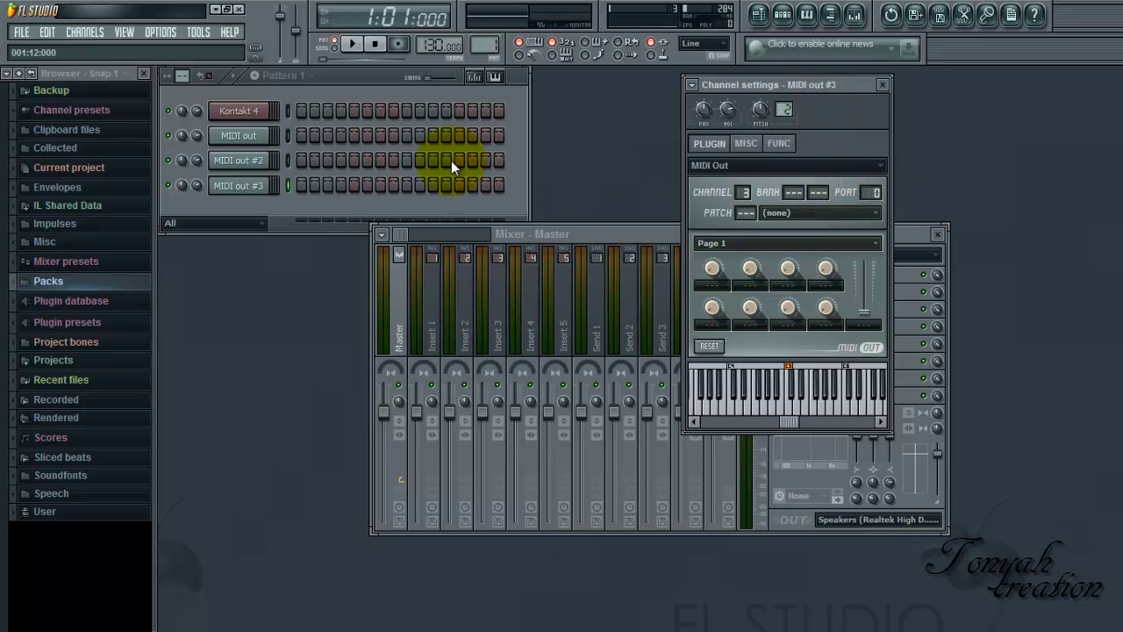
left_click(881, 85)
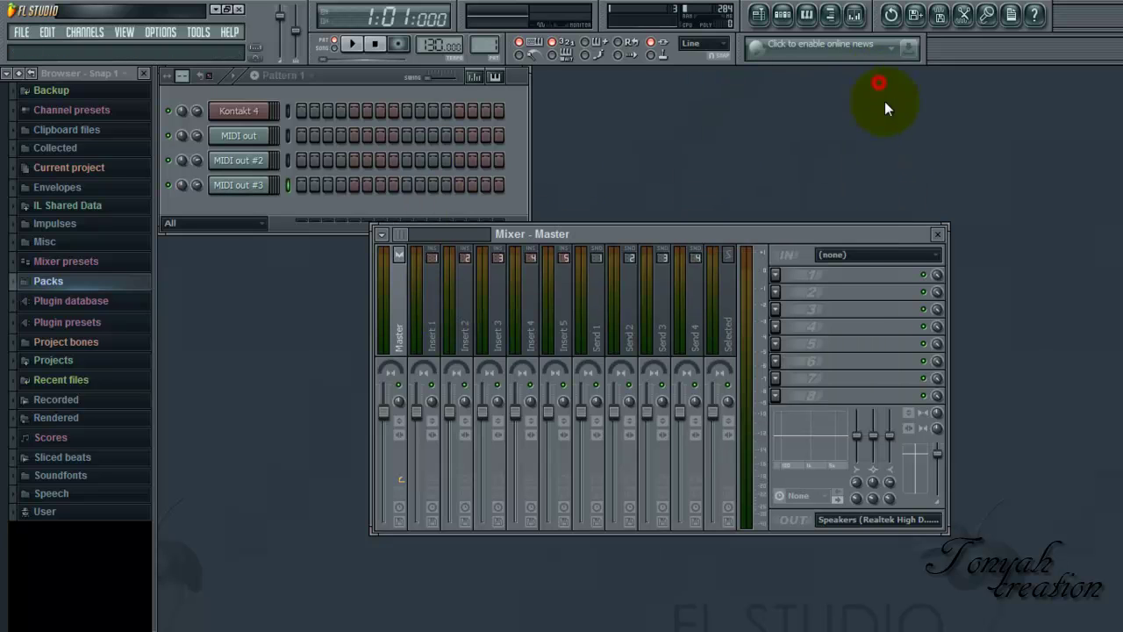
left_click_drag(898, 233, 730, 242)
left_click(771, 243)
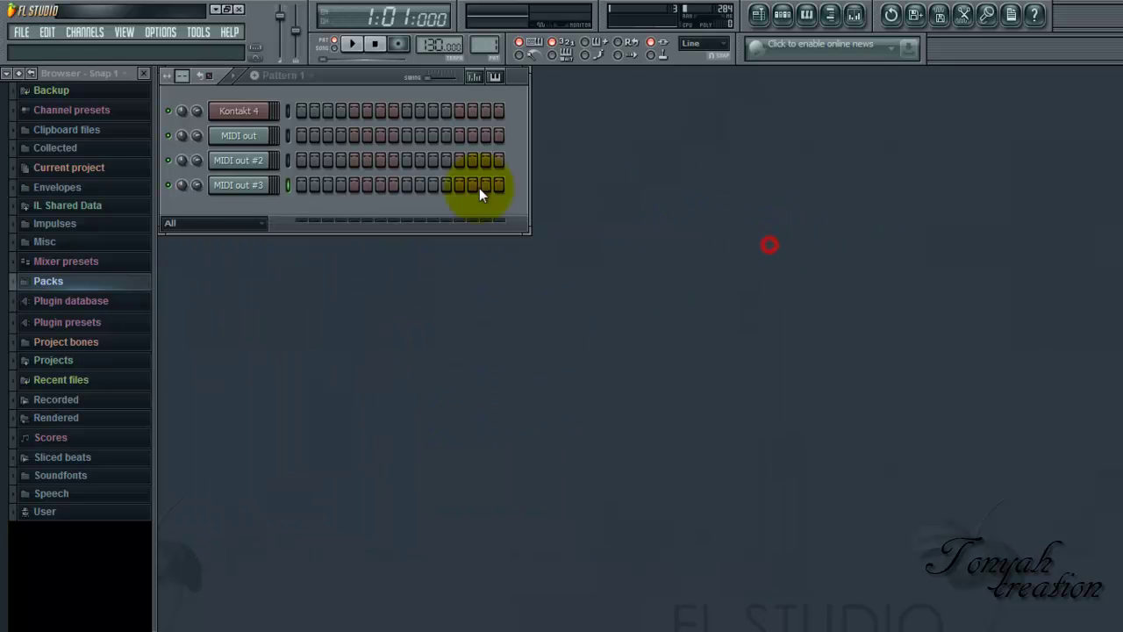
left_click(240, 112)
left_click_drag(329, 180, 368, 85)
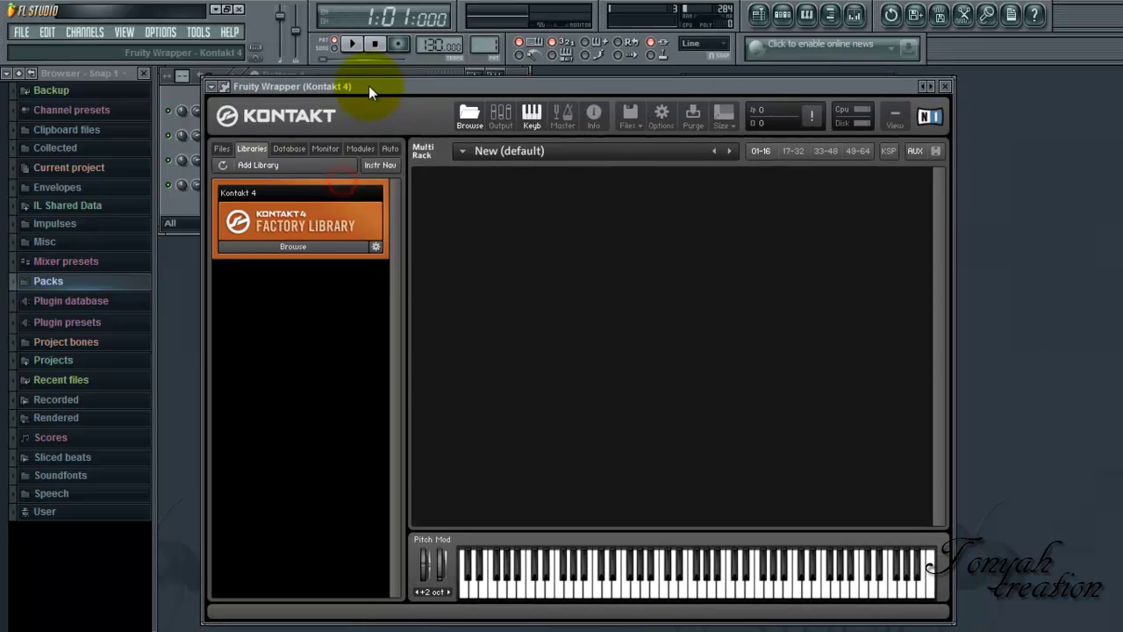
Set the Kontakt 4 wrapper's MIDI input port to 0 and return to Kontakt's editor.
left_click(224, 86)
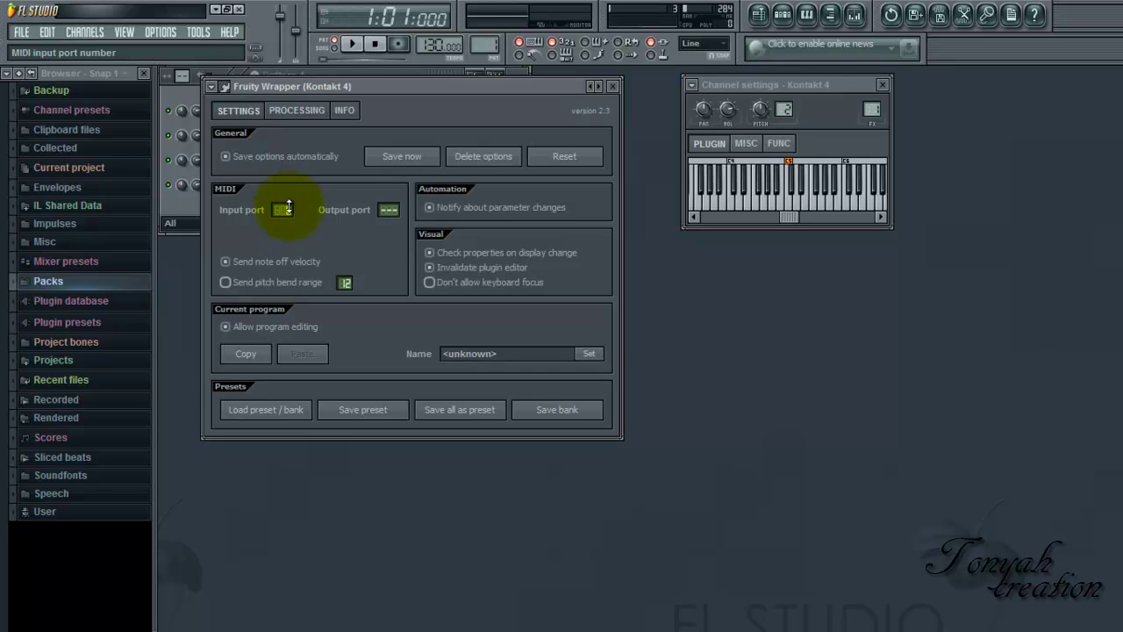
left_click_drag(289, 207, 300, 217)
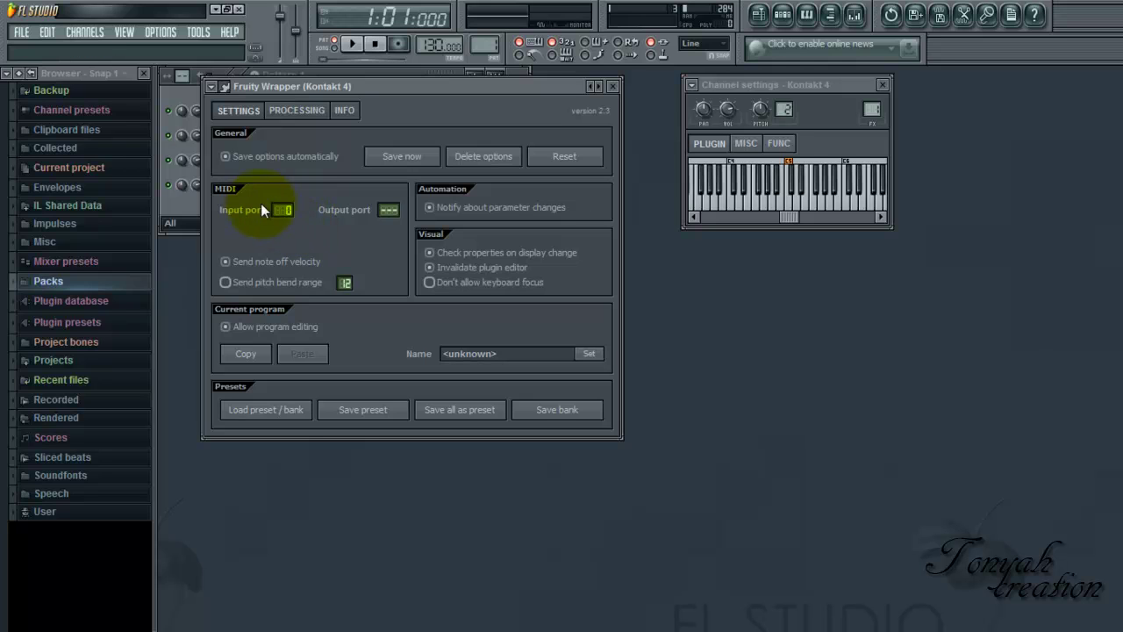
left_click(223, 86)
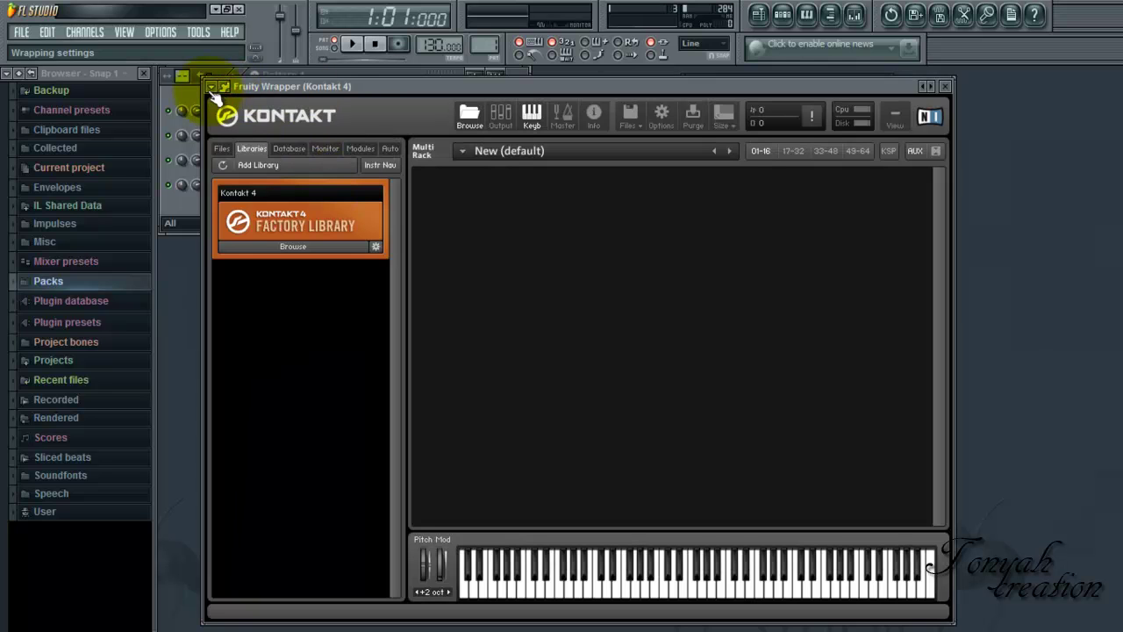
Load 01 FullGrand from the Factory Library's Acoustic Piano folder into Kontakt.
left_click_drag(434, 88, 527, 85)
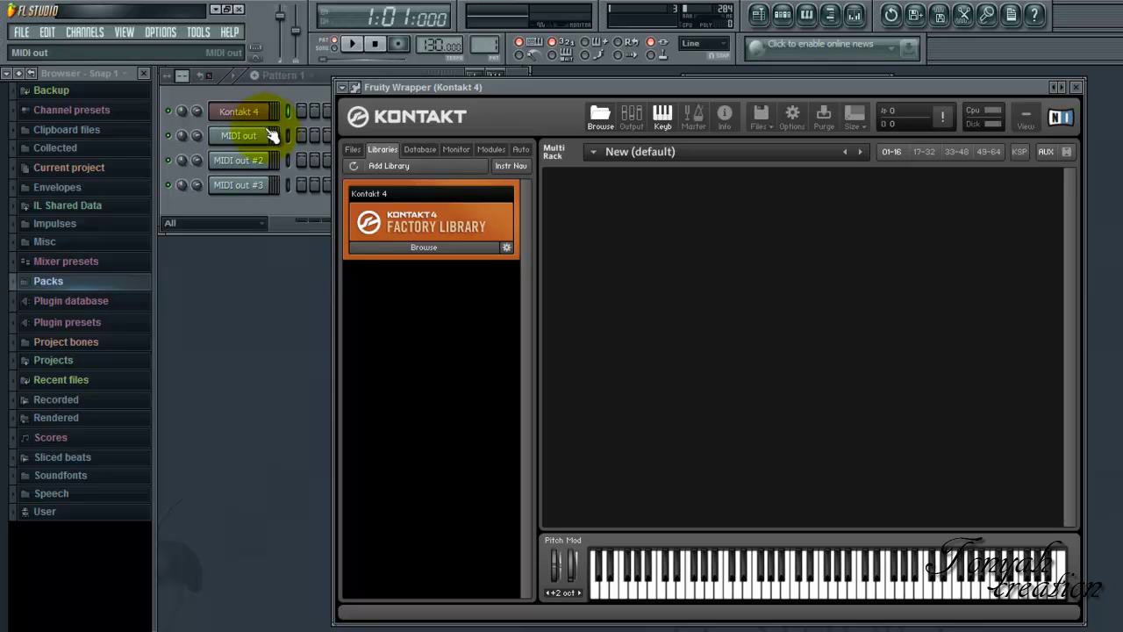
left_click(429, 246)
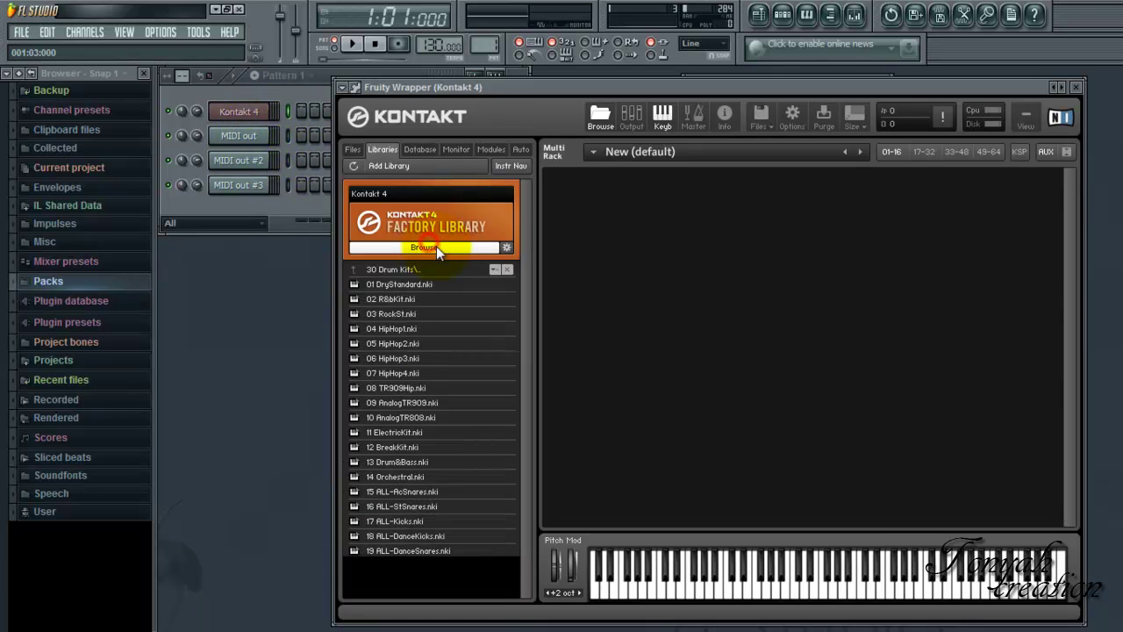
left_click(392, 271)
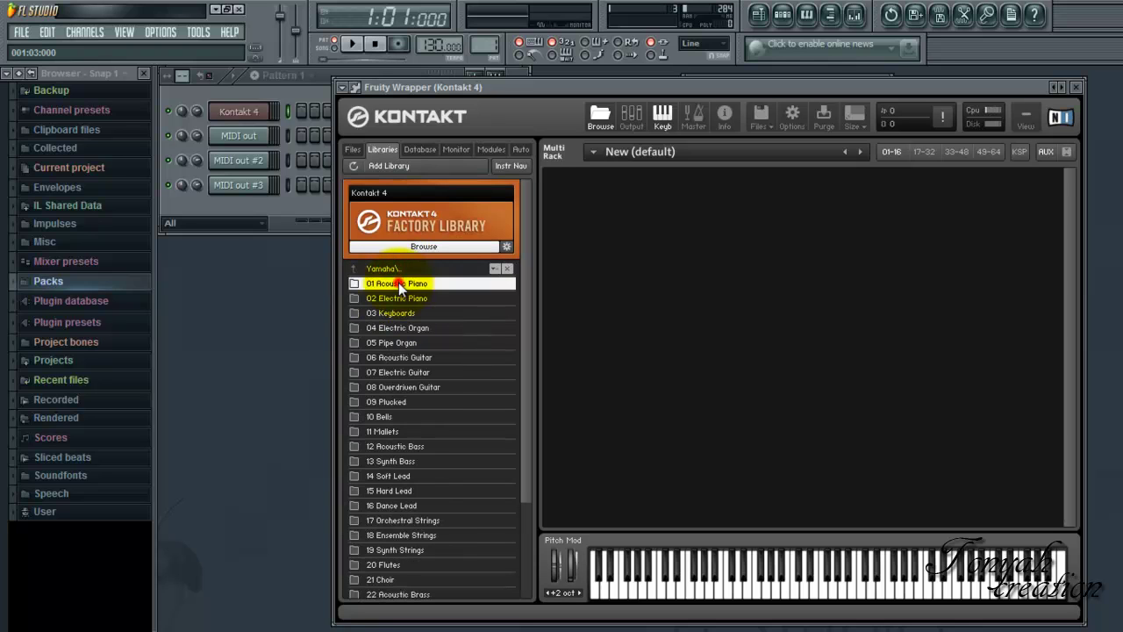
double_click(398, 283)
double_click(394, 285)
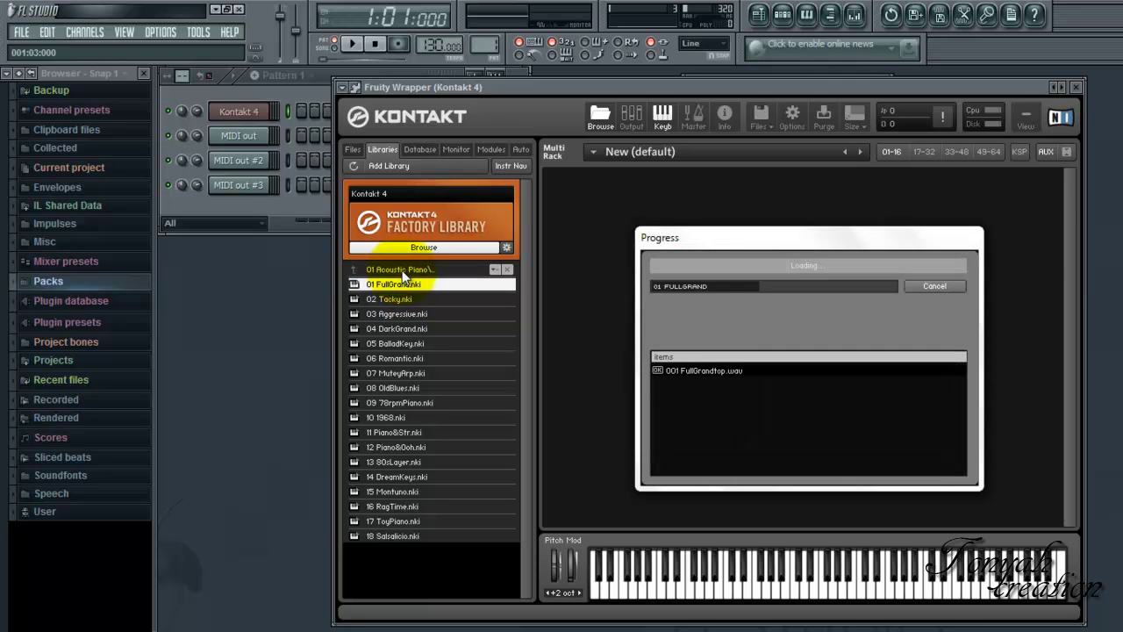
Add 06 Mute&Slide from Acoustic Guitar to the rack and collapse both instrument headers.
double_click(401, 271)
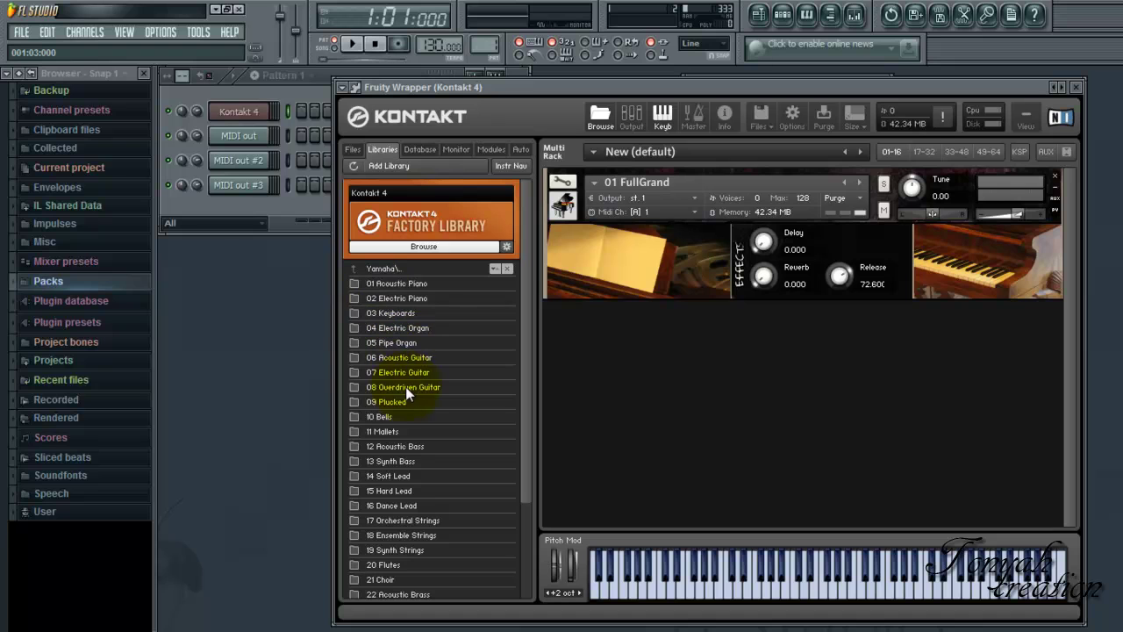
scroll(412, 384, "down", 2)
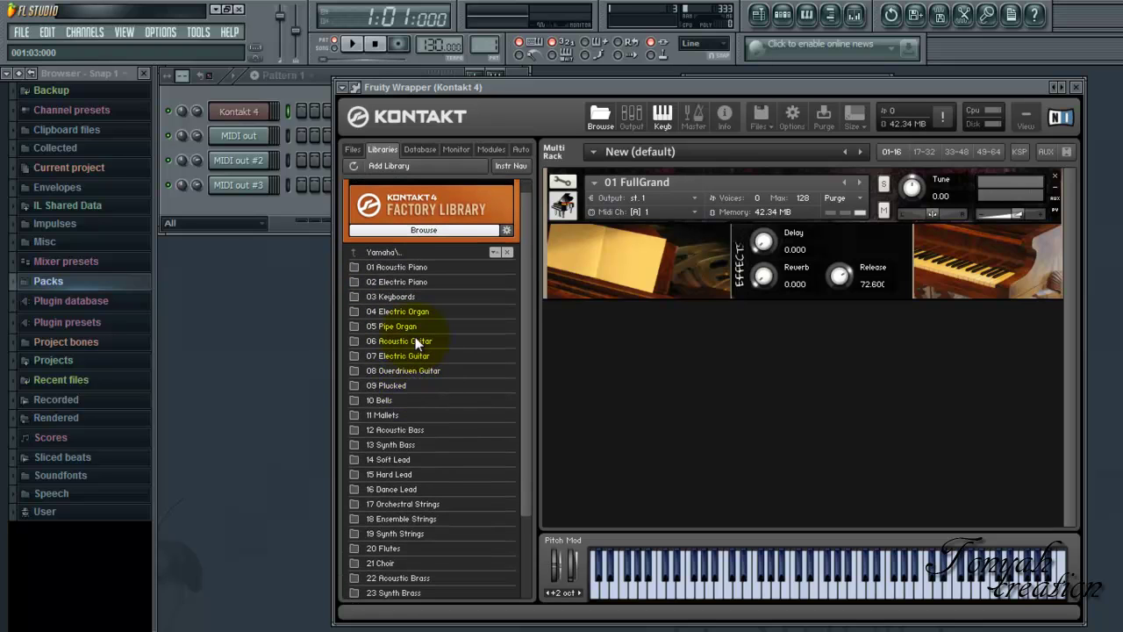
left_click(415, 338)
double_click(415, 341)
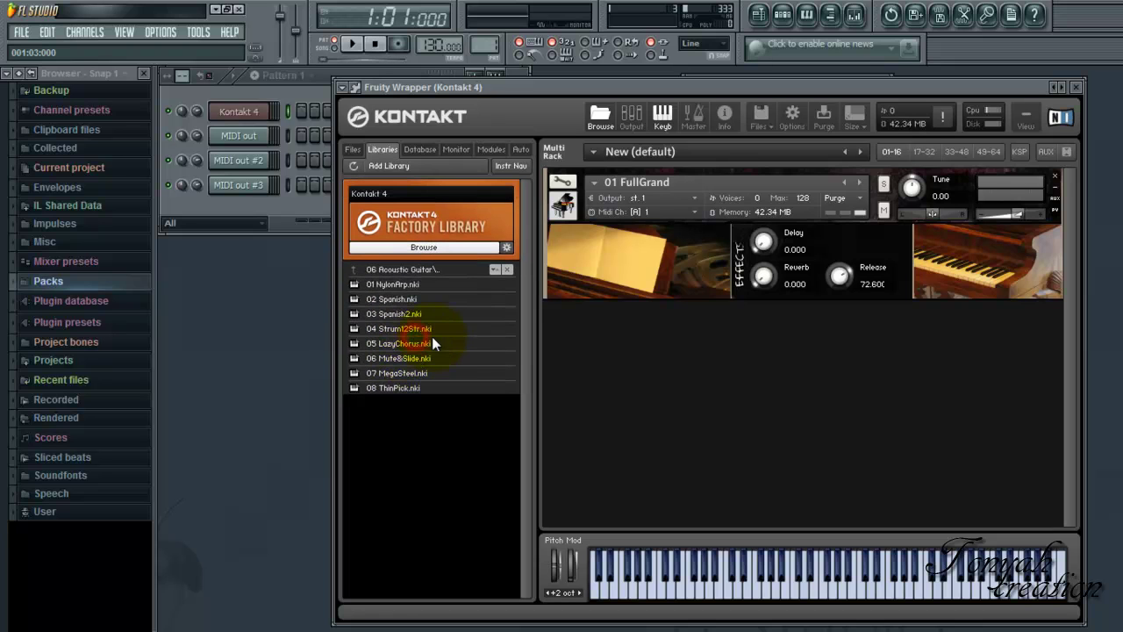
left_click(389, 358)
double_click(389, 359)
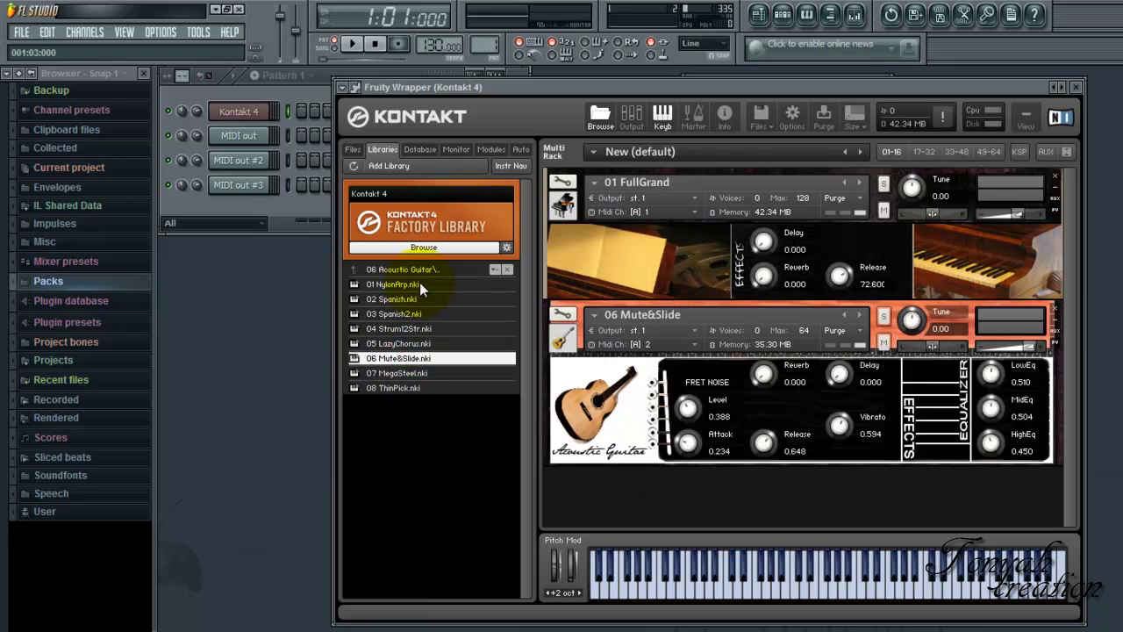
double_click(400, 269)
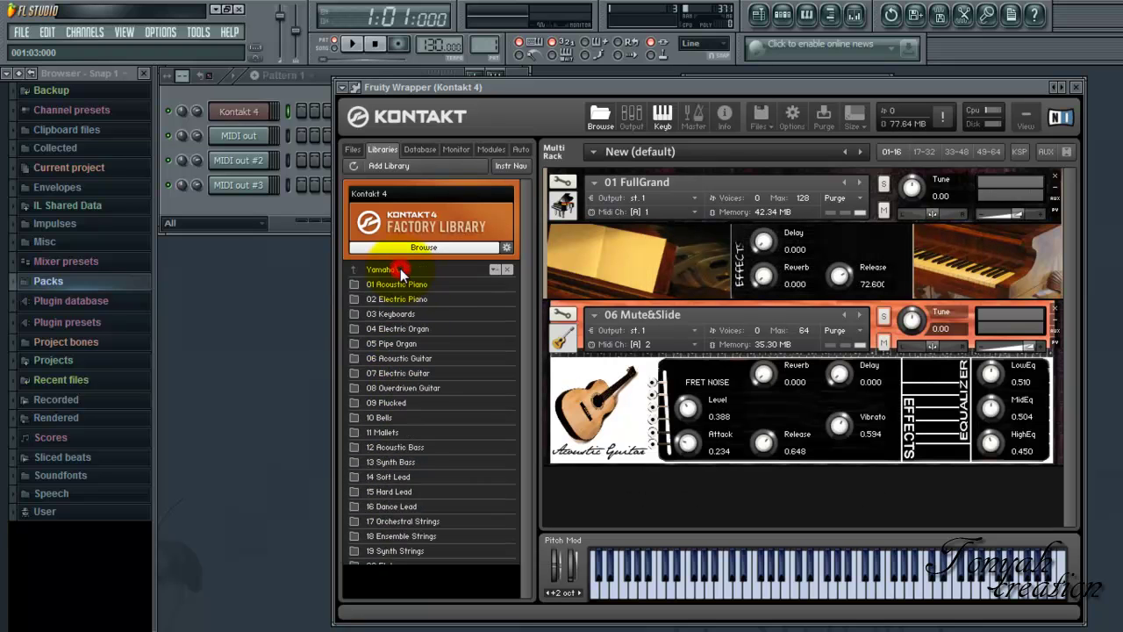
left_click(1056, 327)
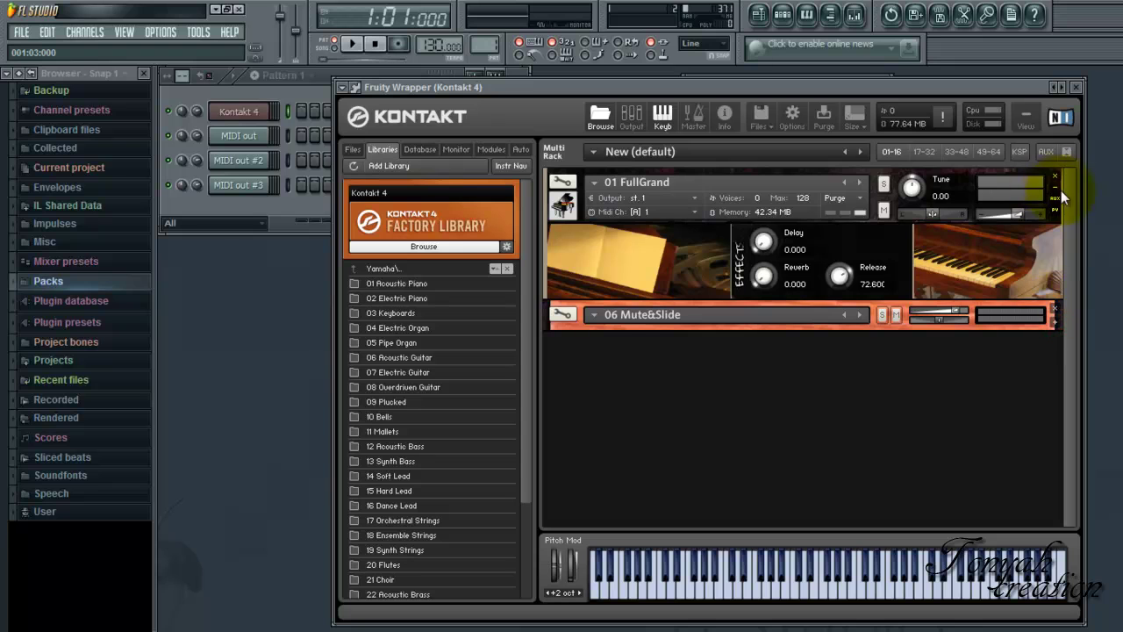
left_click(1057, 187)
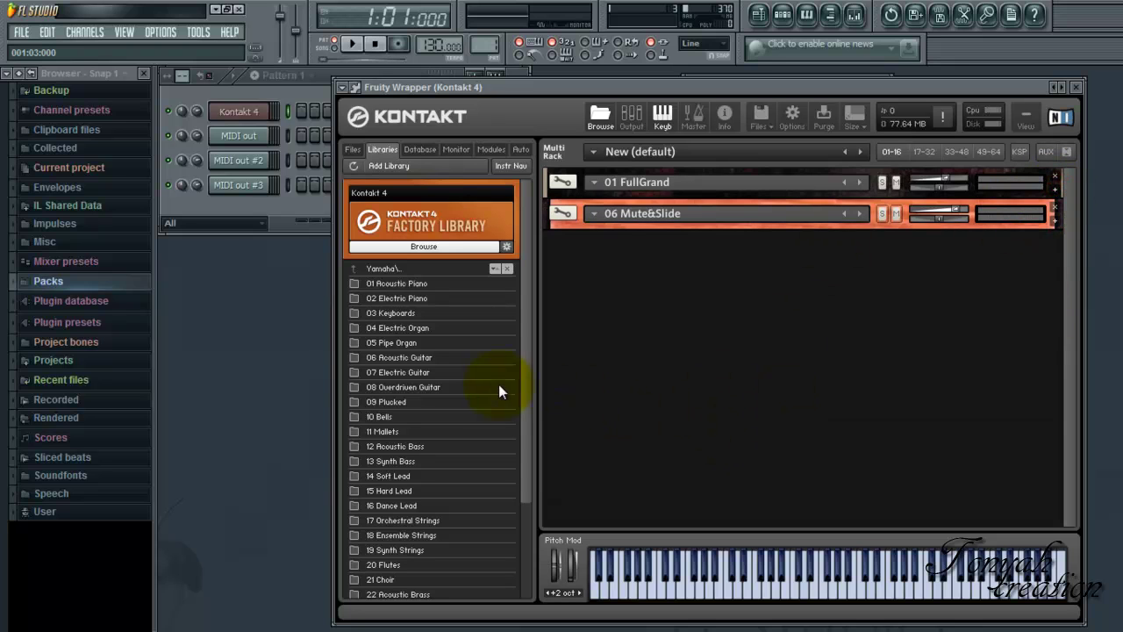
Add 04 Kalimbells from Mallets and 04 HipHop1 from Drum Kits to the rack.
left_click_drag(527, 371, 522, 416)
double_click(389, 370)
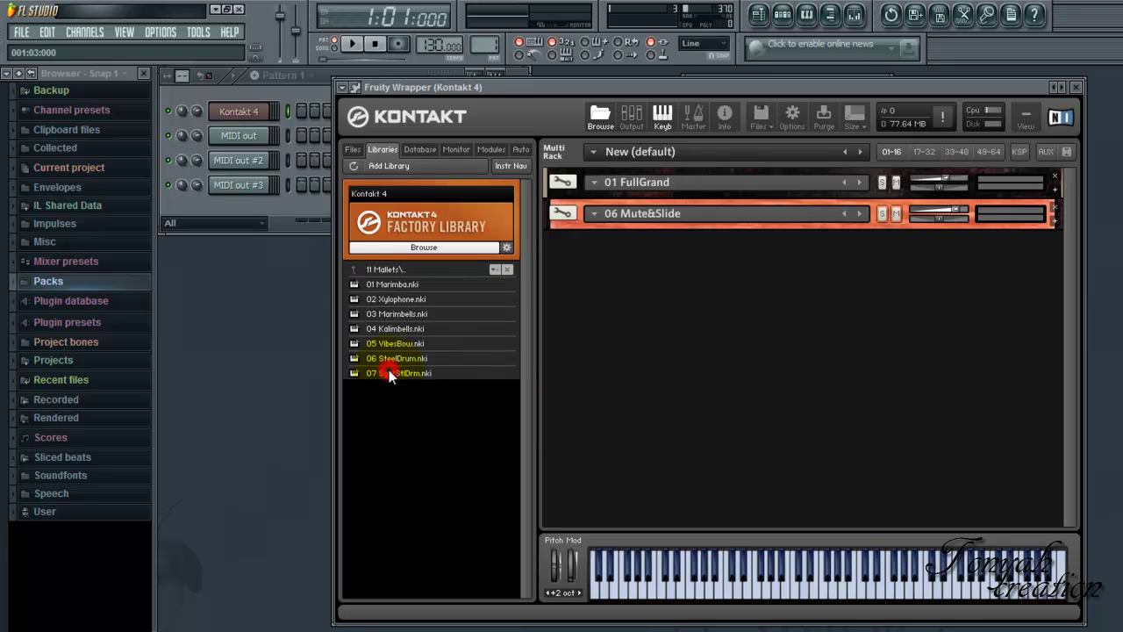
double_click(397, 330)
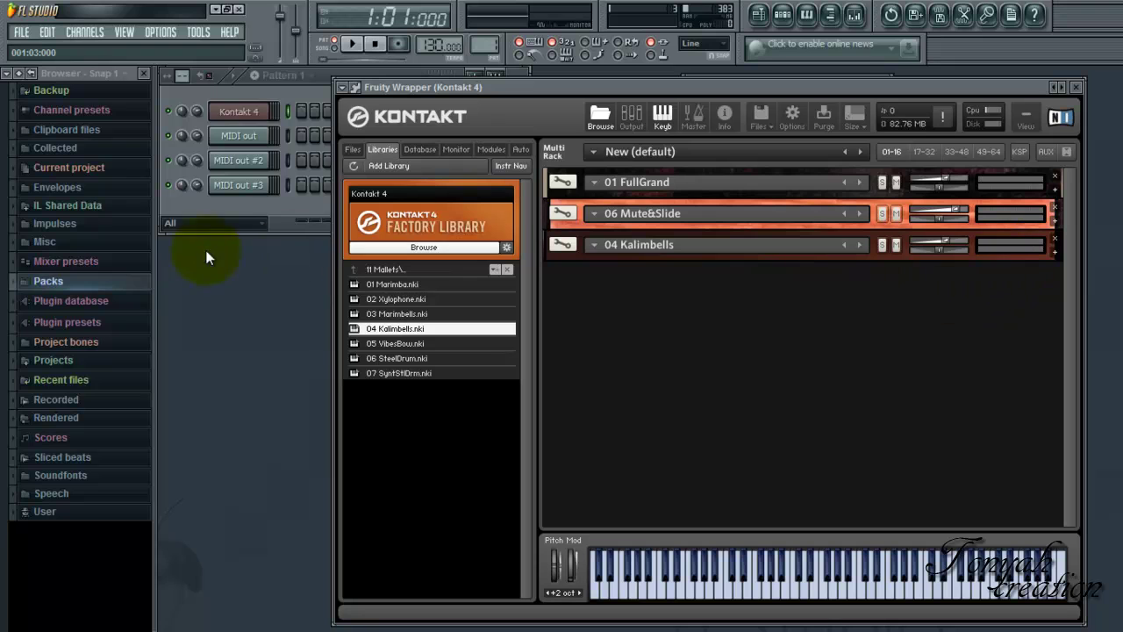
double_click(377, 269)
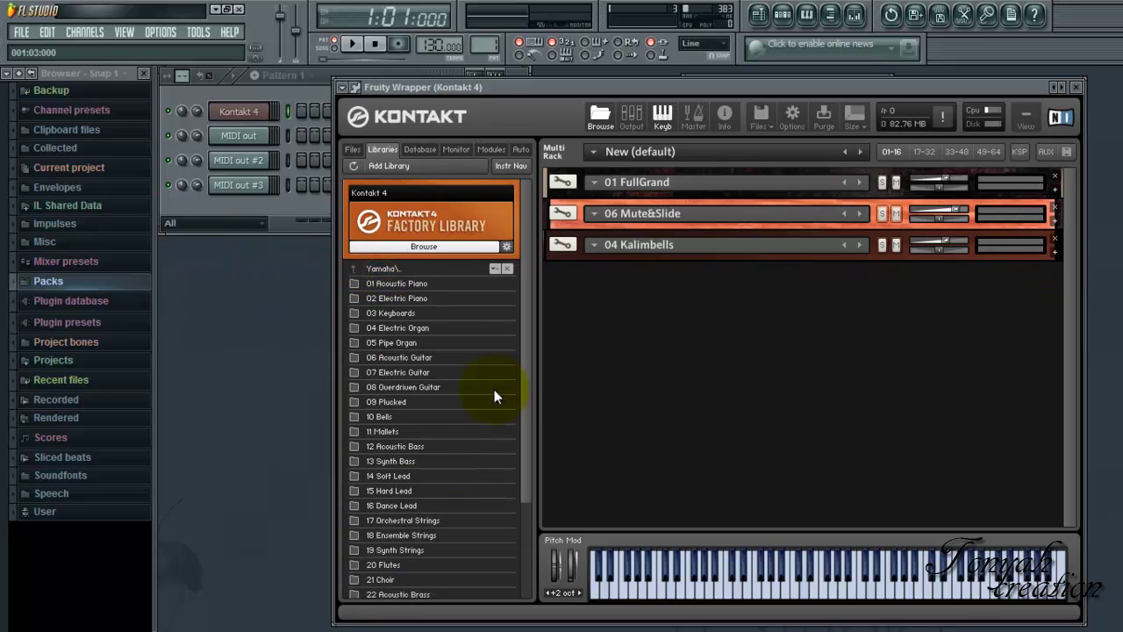
left_click_drag(526, 369, 548, 527)
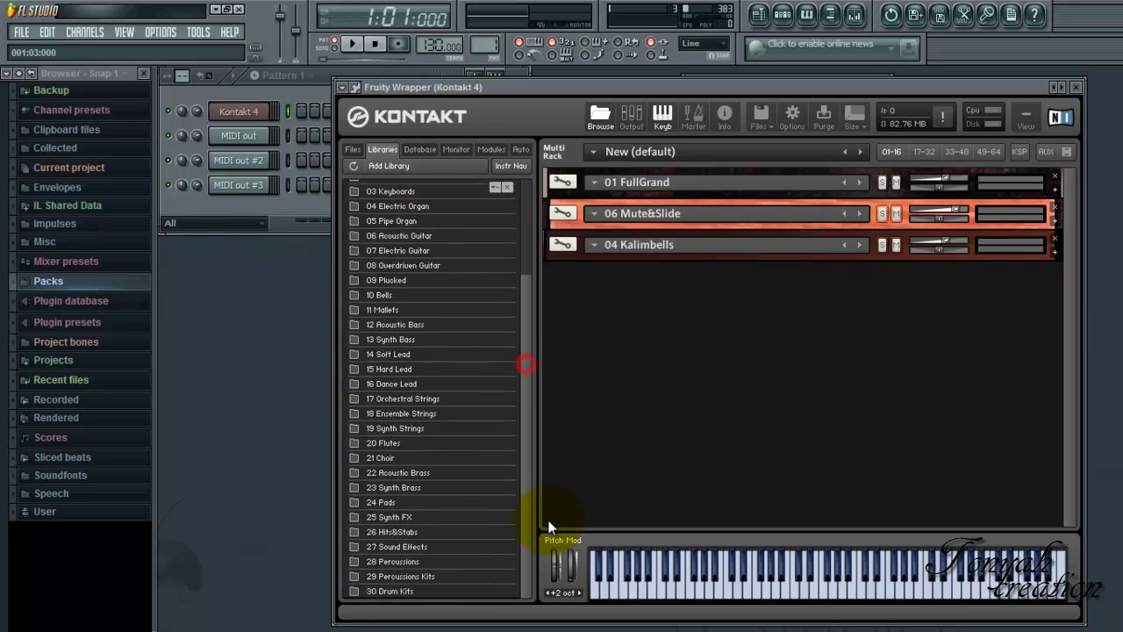
double_click(391, 591)
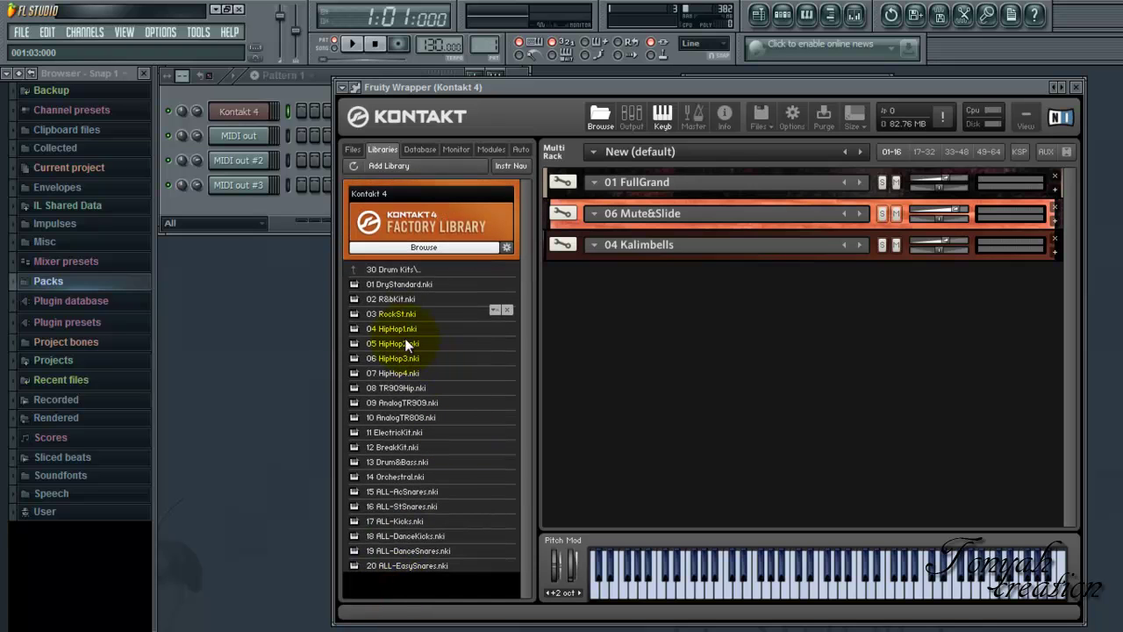
double_click(397, 328)
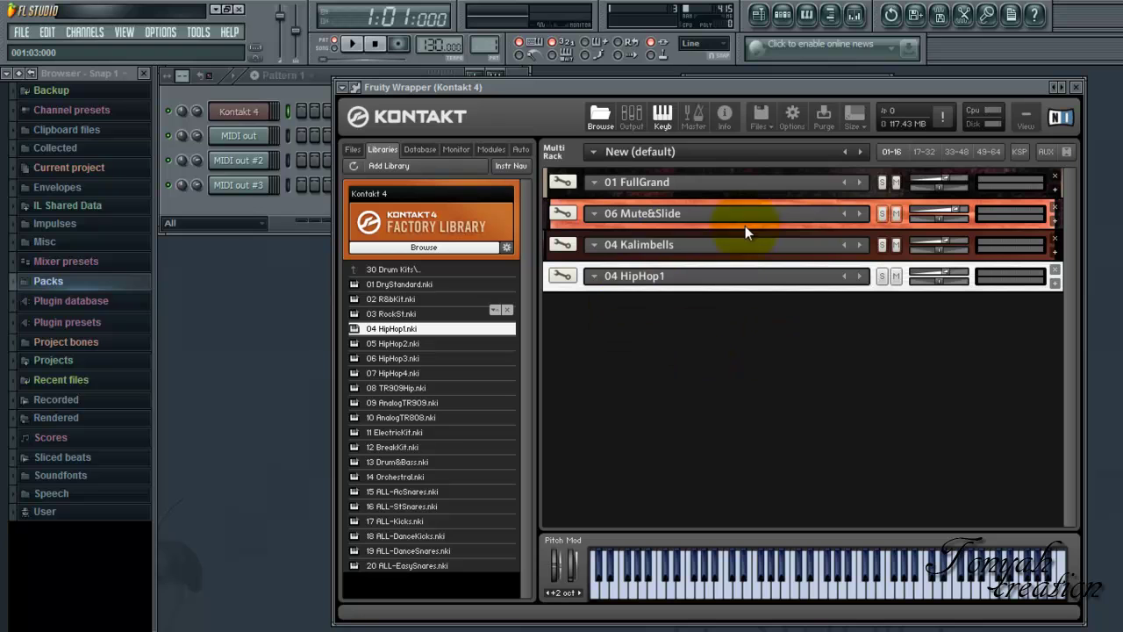
Set MIDI out #2 to MIDI channel 3 and MIDI out #3 to channel 4.
left_click_drag(567, 88, 577, 126)
left_click(248, 139)
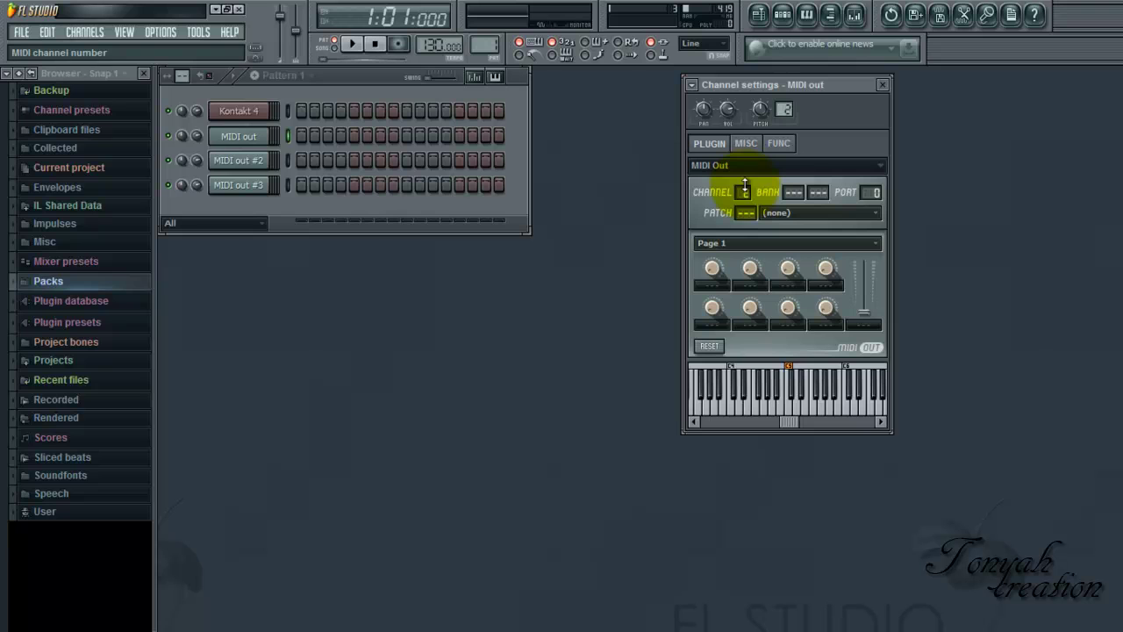
left_click(253, 160)
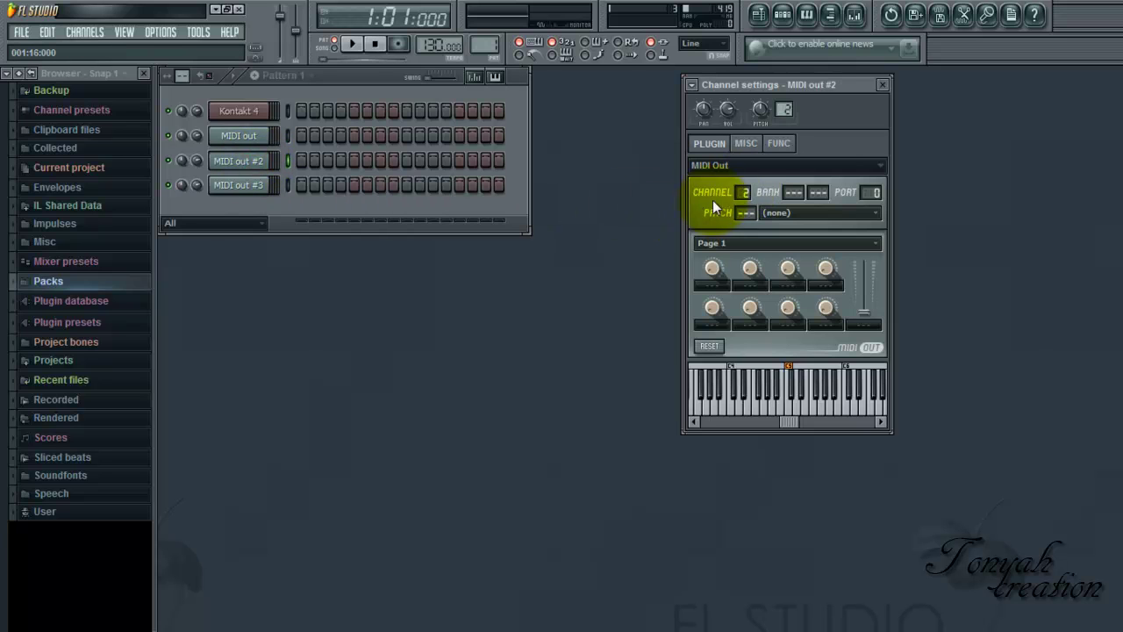
scroll(745, 193, "up", 1)
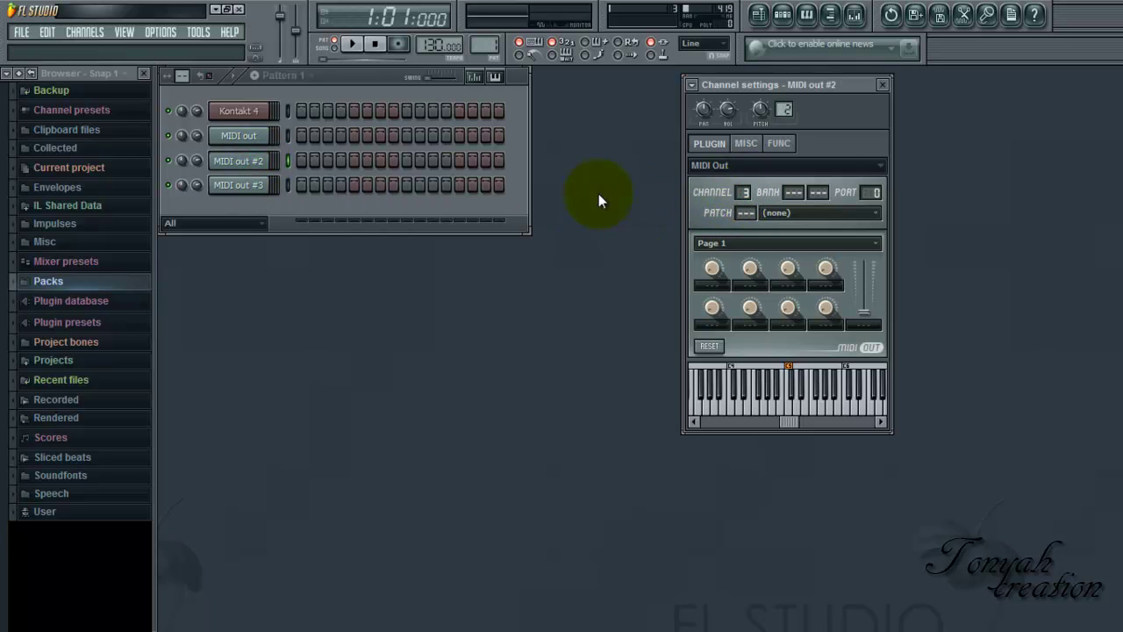
left_click(257, 185)
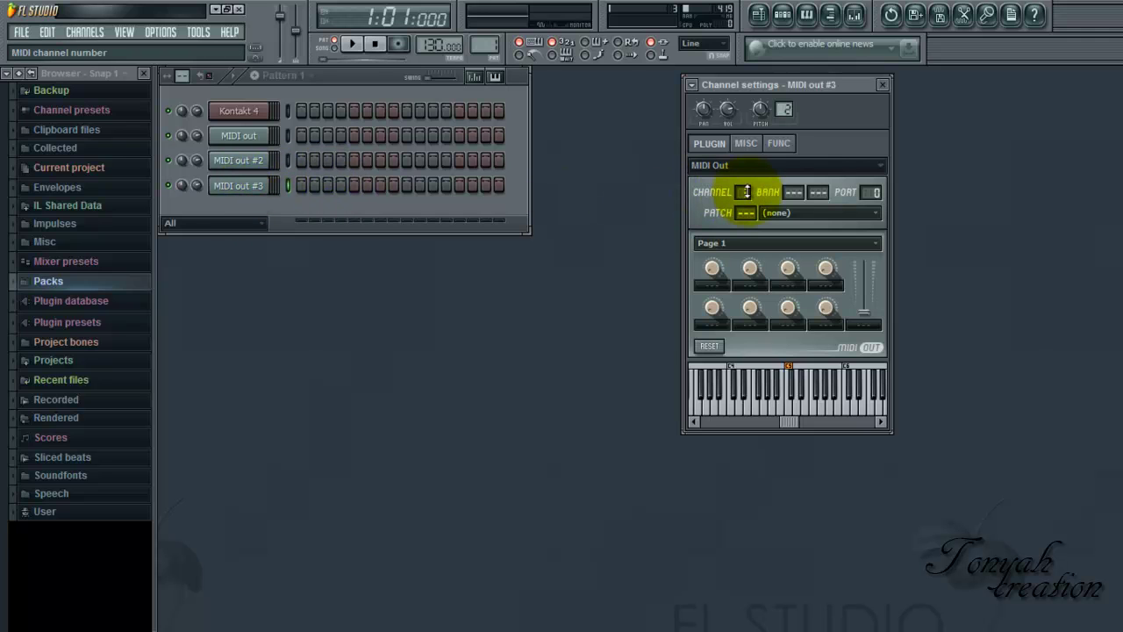
scroll(745, 192, "up", 1)
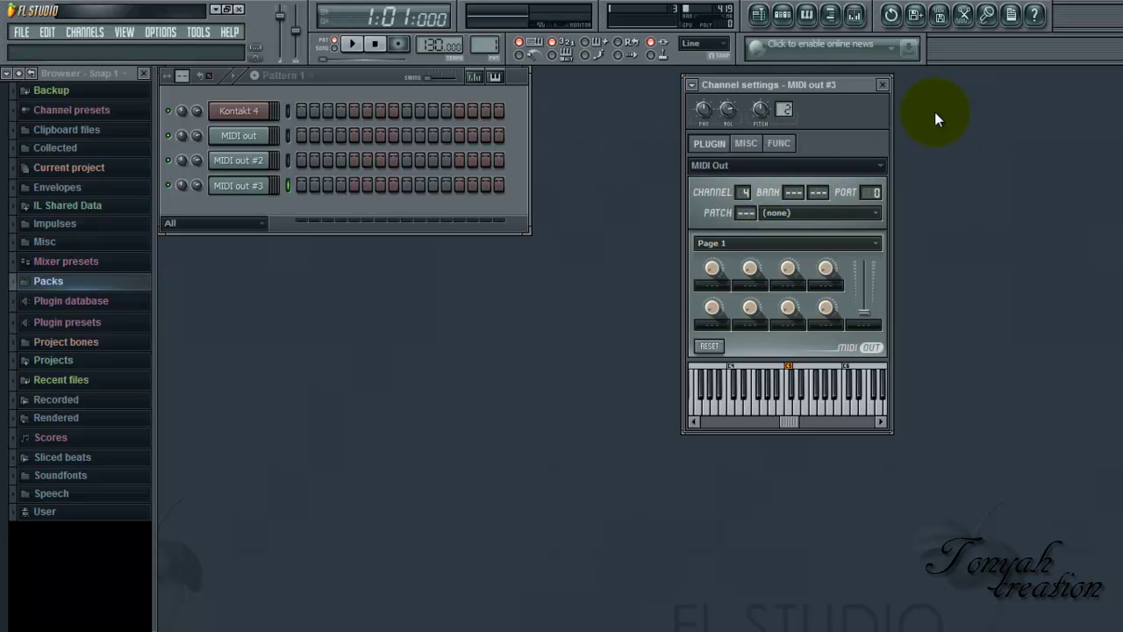
Reopen Kontakt 4 beside the rack and select the MIDI out channels for playing.
left_click(882, 85)
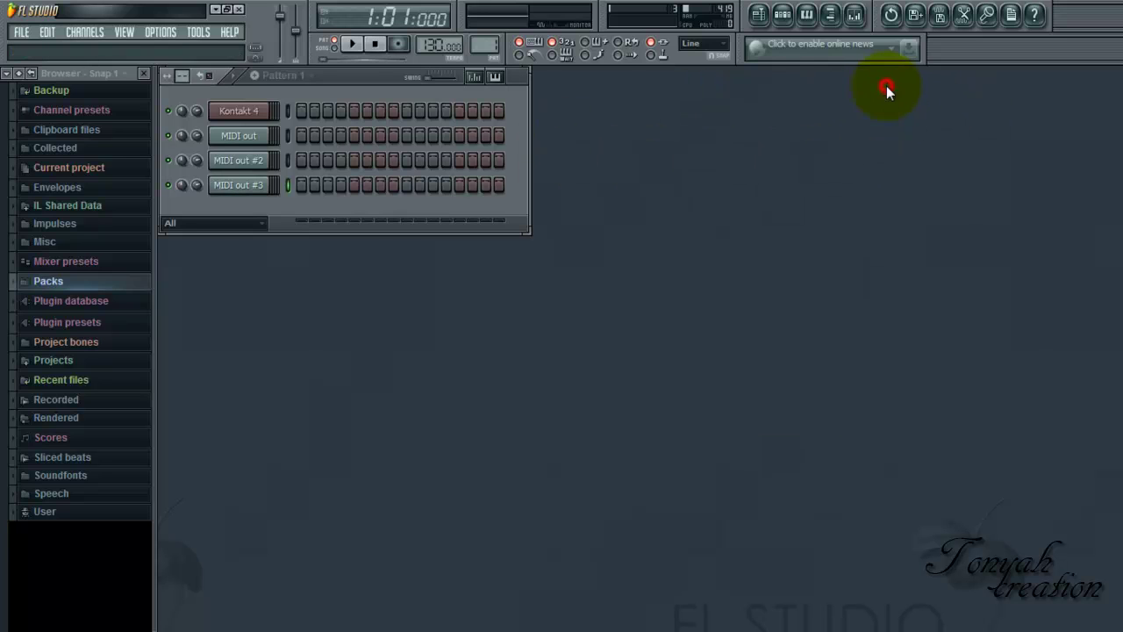
left_click(238, 111)
left_click_drag(561, 125, 363, 227)
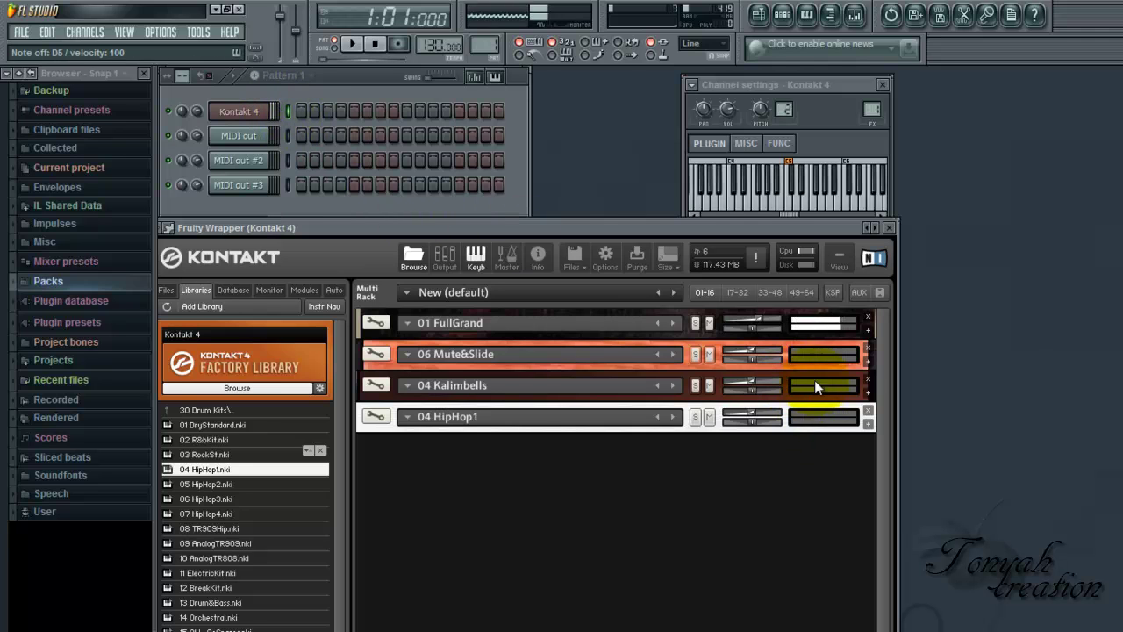
left_click(287, 137)
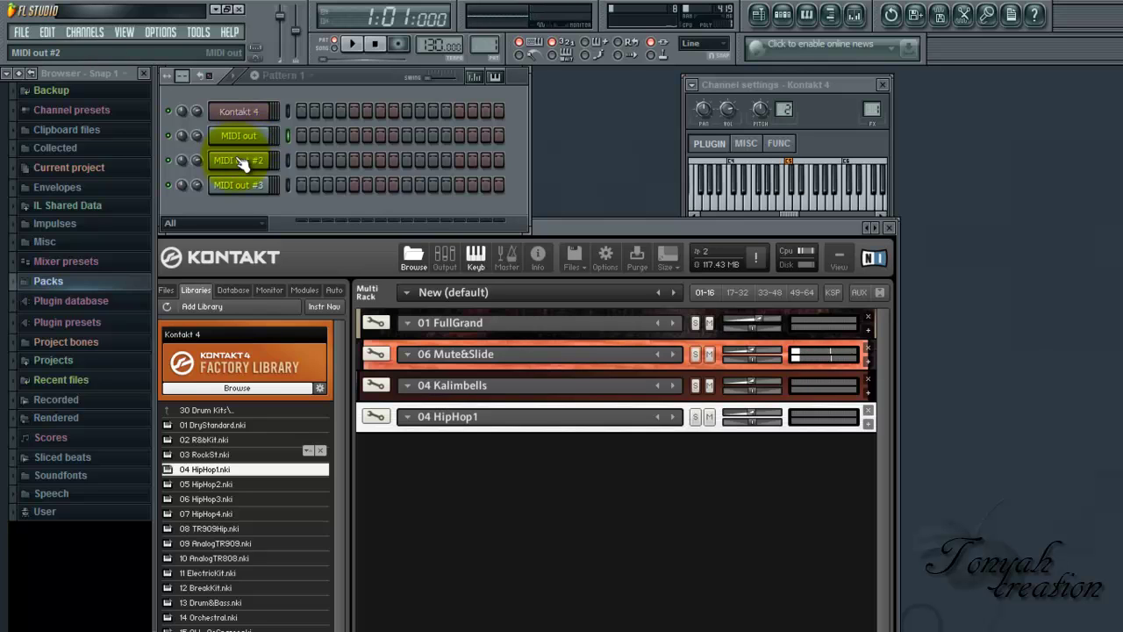
left_click(237, 161)
left_click(237, 160)
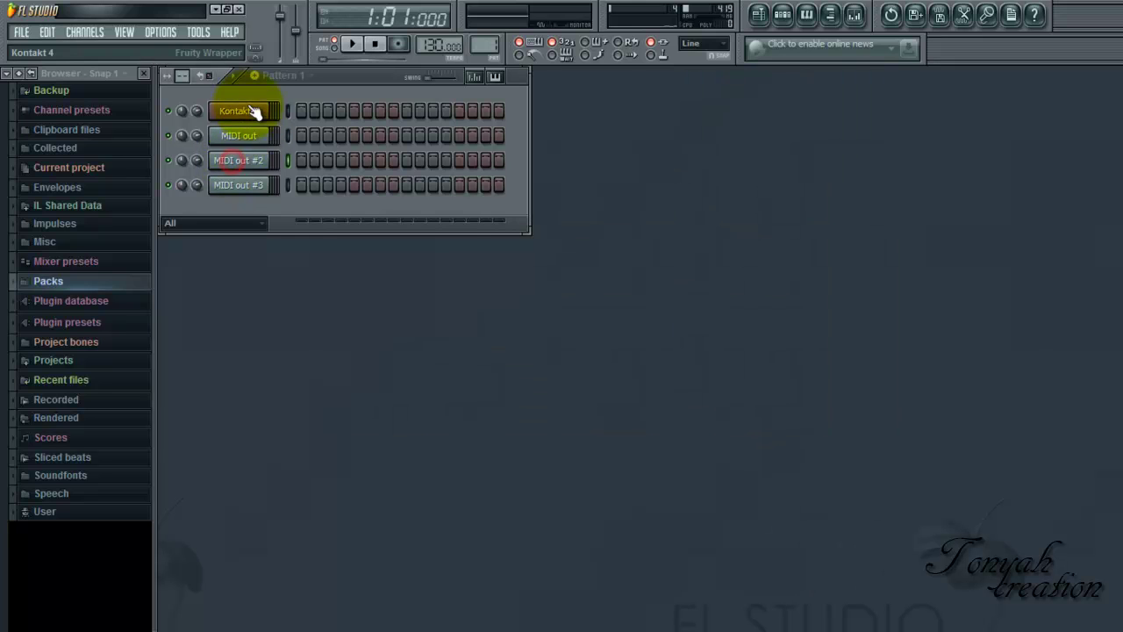
Play test notes on MIDI out #2 and MIDI out #3 to trigger their Kontakt instruments.
left_click(252, 111)
left_click(286, 161)
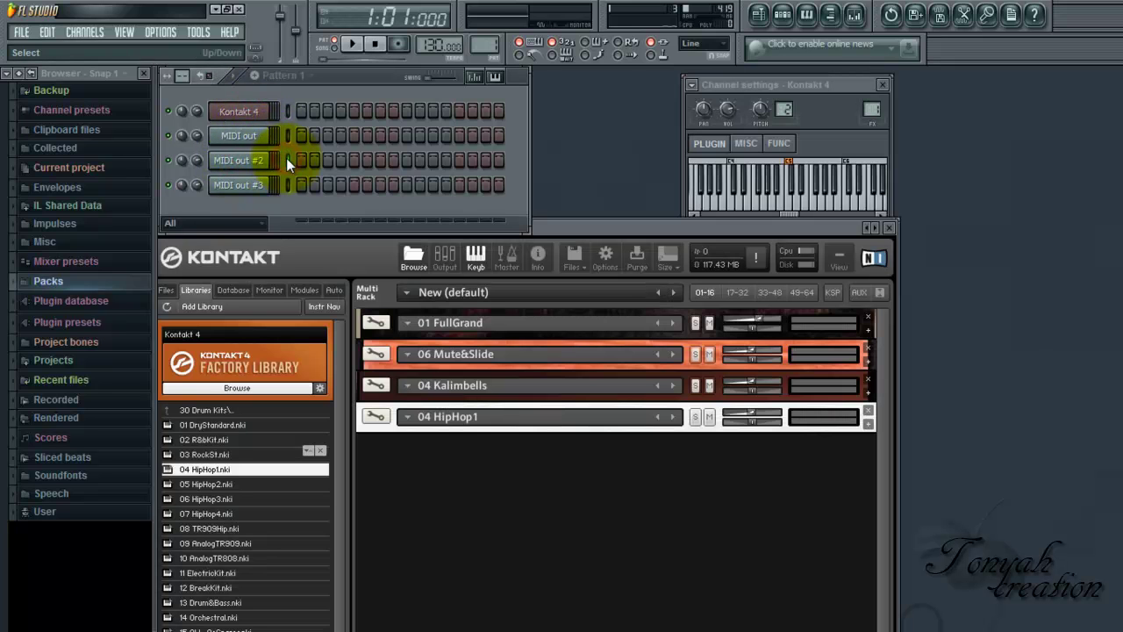
key("x")
key("c")
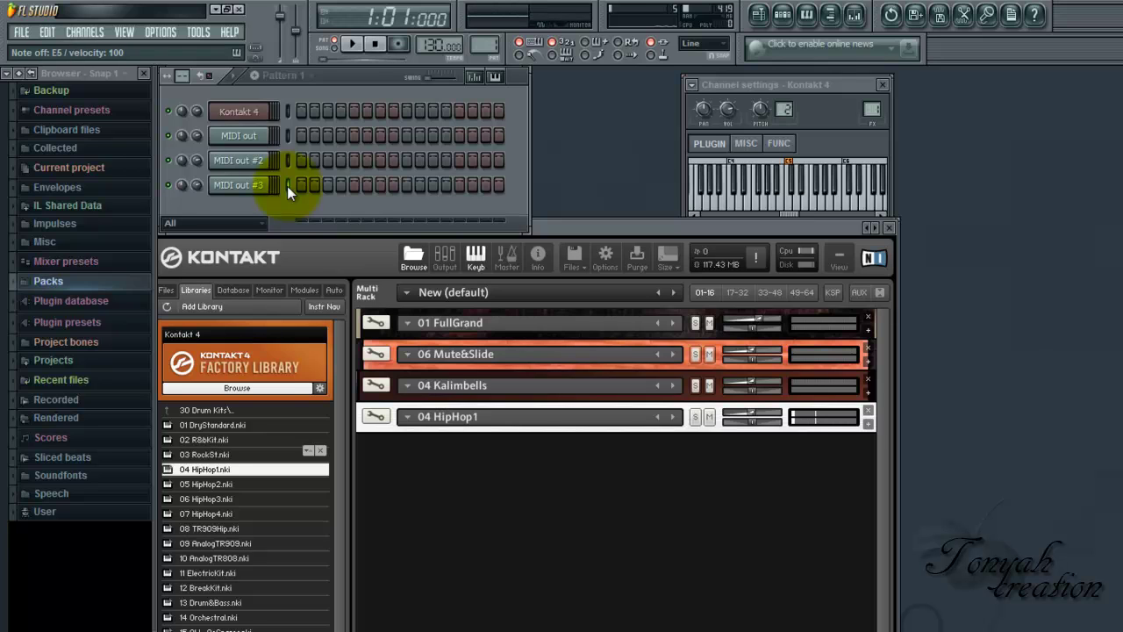
left_click(287, 185)
key("c")
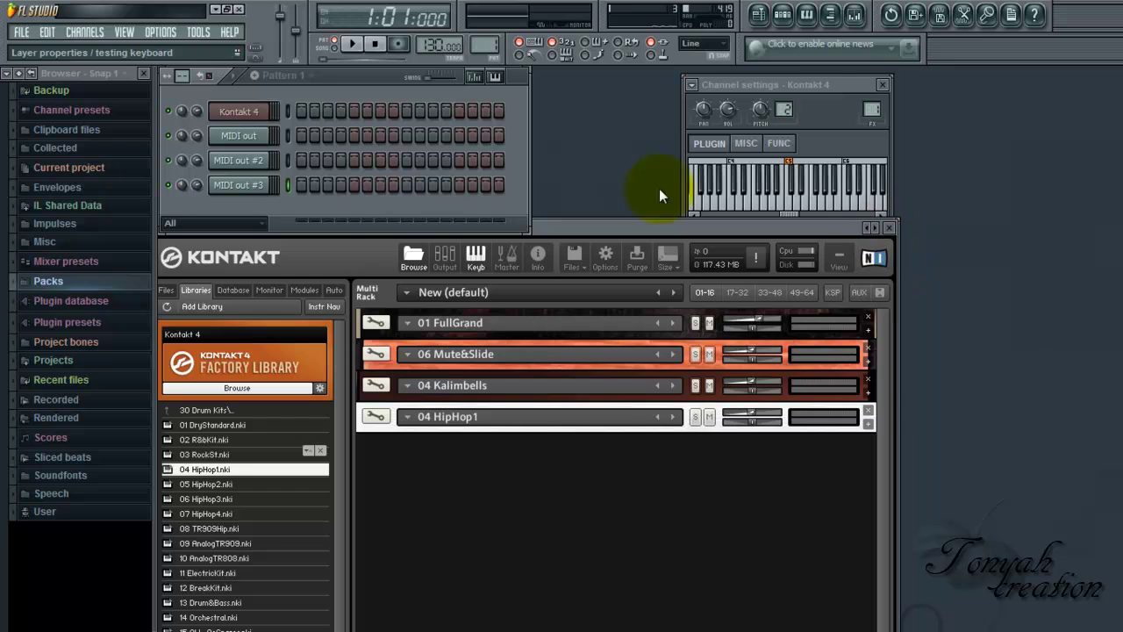
left_click_drag(740, 229, 877, 232)
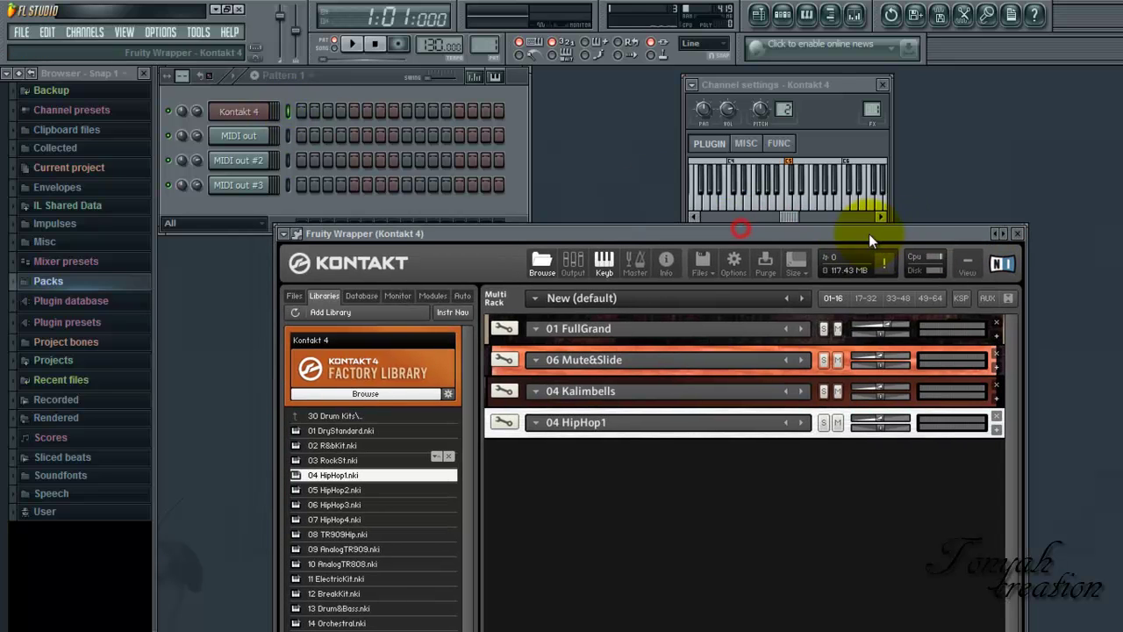
Add notes to Pattern 1 from the Kontakt 4 piano roll's options menu, then play and stop it.
left_click(1018, 229)
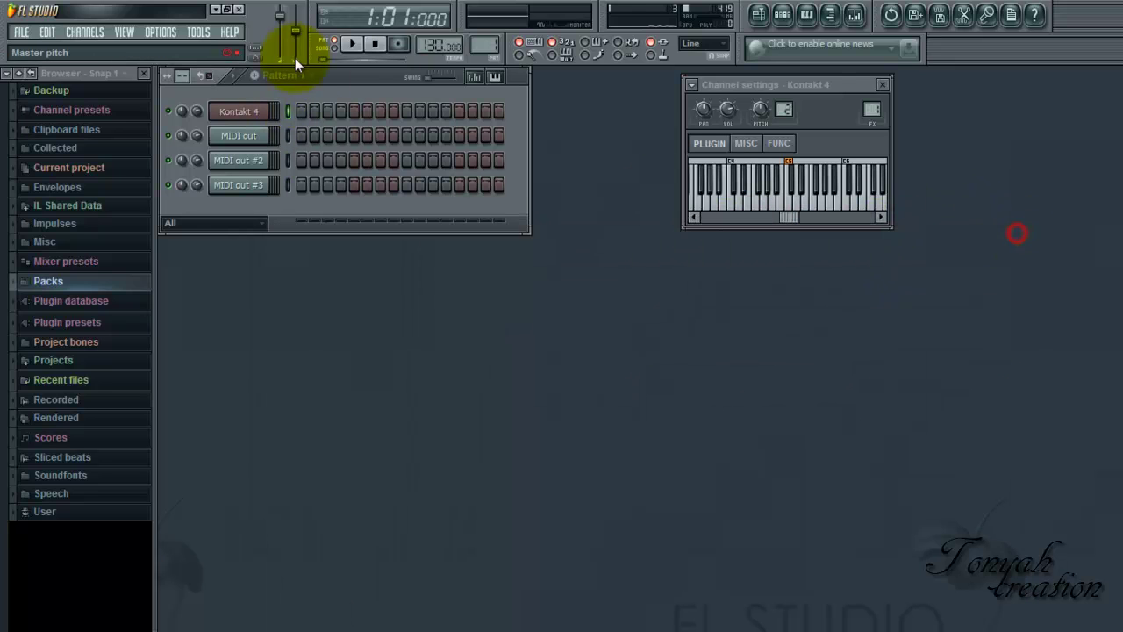
right_click(263, 115)
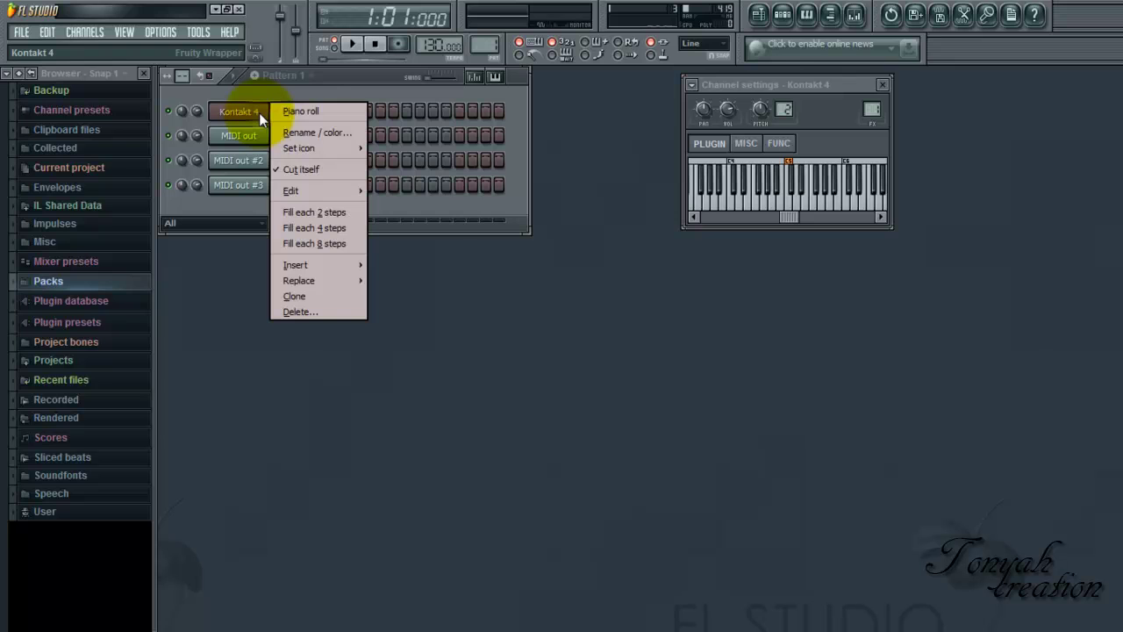
left_click(309, 113)
left_click(166, 74)
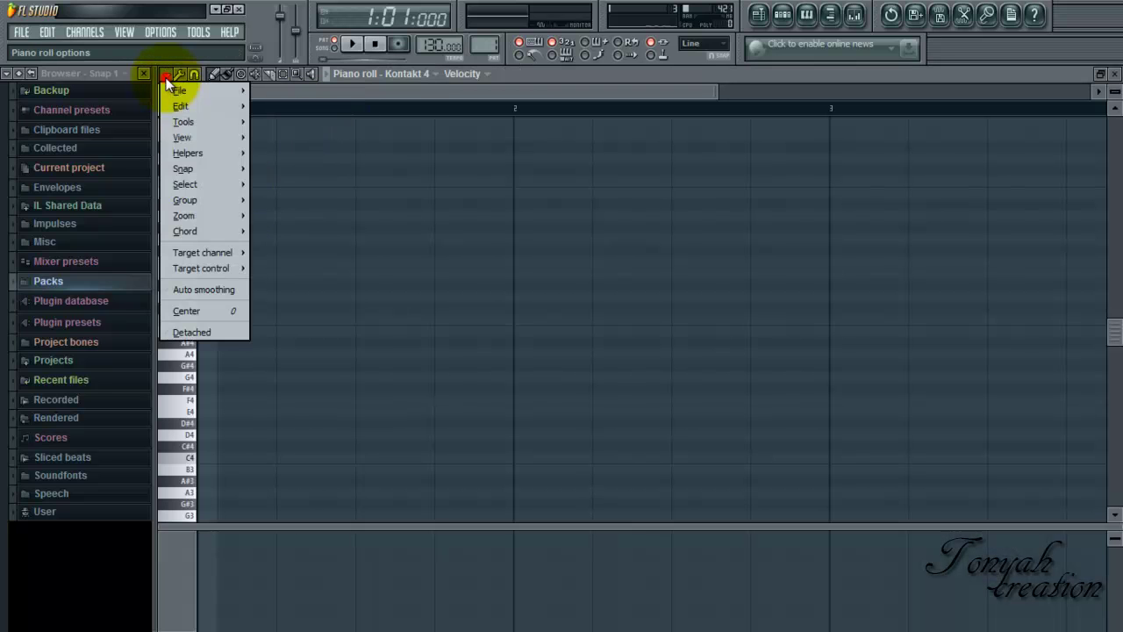
mouse_move(202, 105)
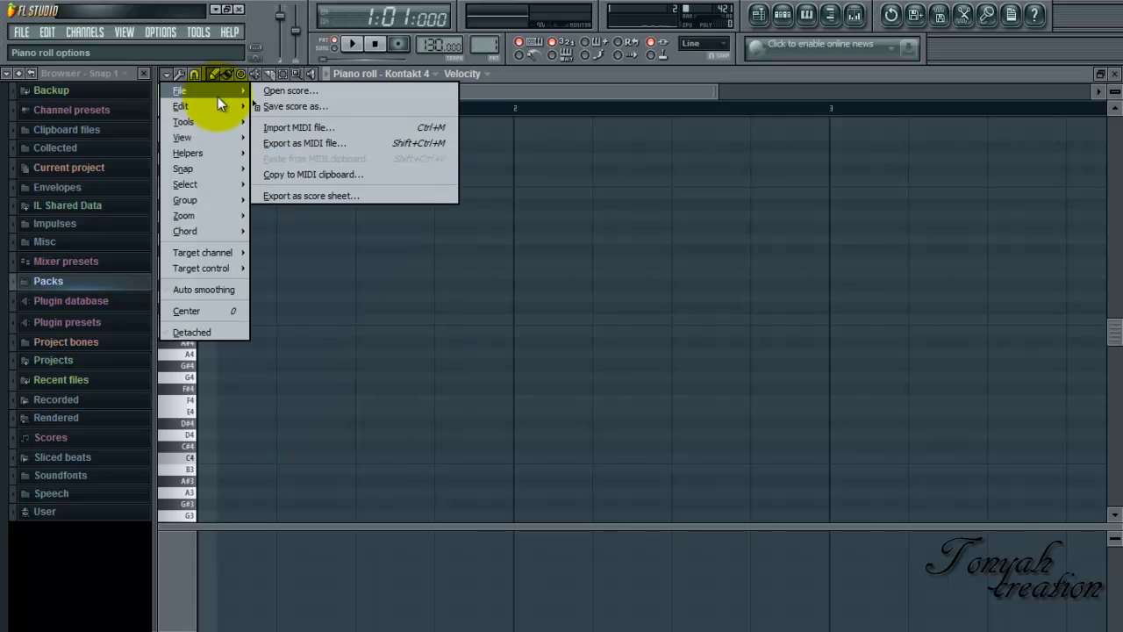
mouse_move(200, 229)
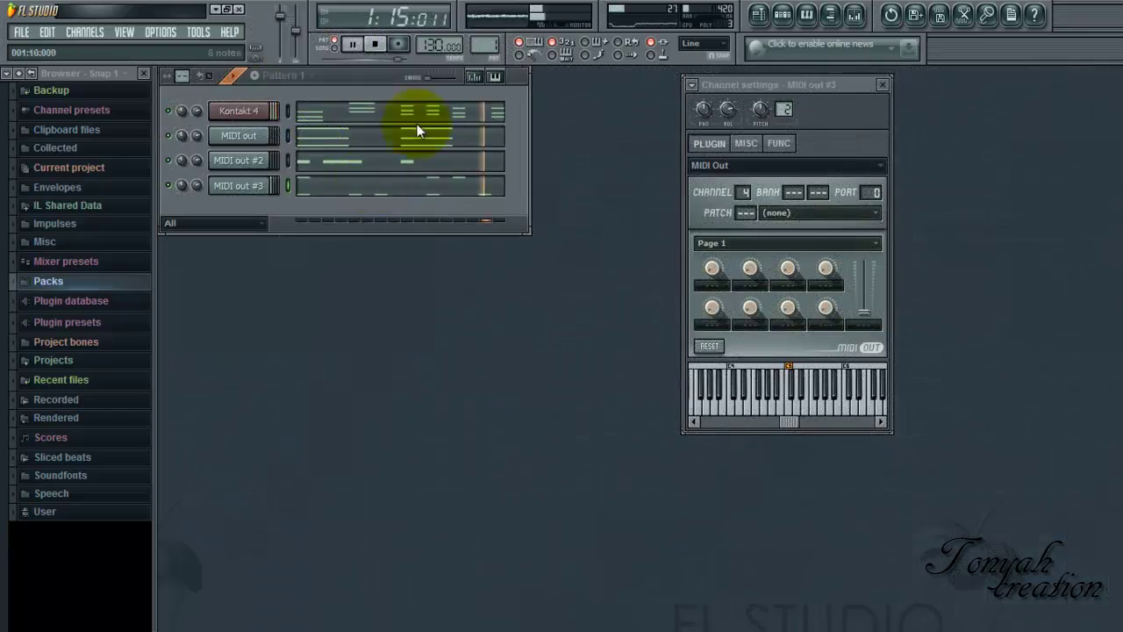
left_click(376, 44)
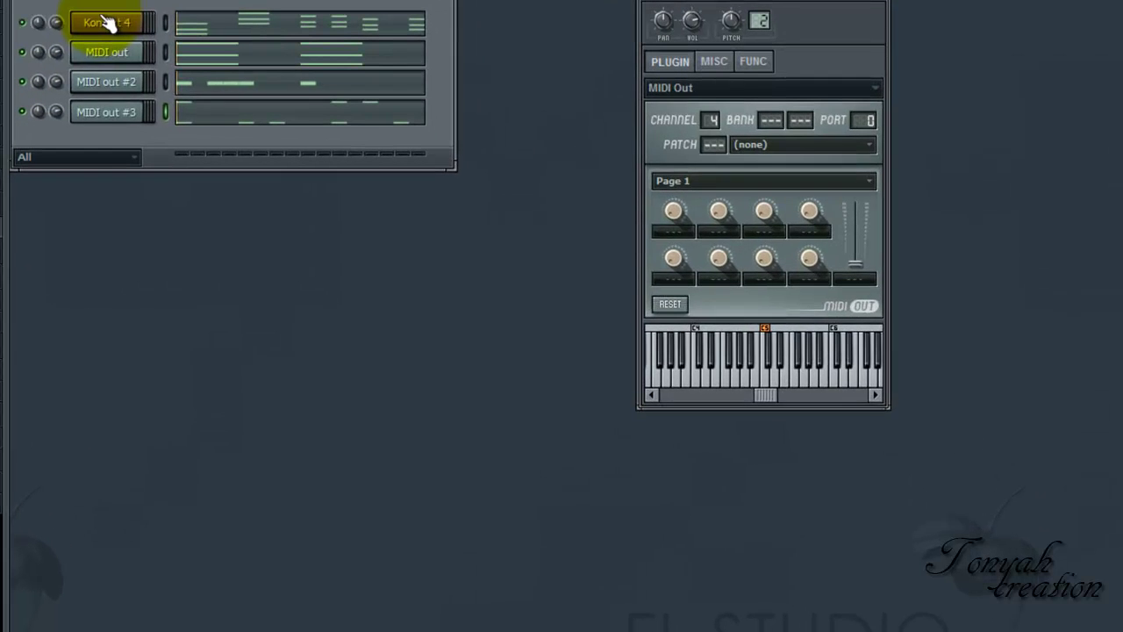
Reopen Kontakt 4, toggle the Keyb view and open the Outputs panel showing st.1 and aux 1–4.
left_click(238, 110)
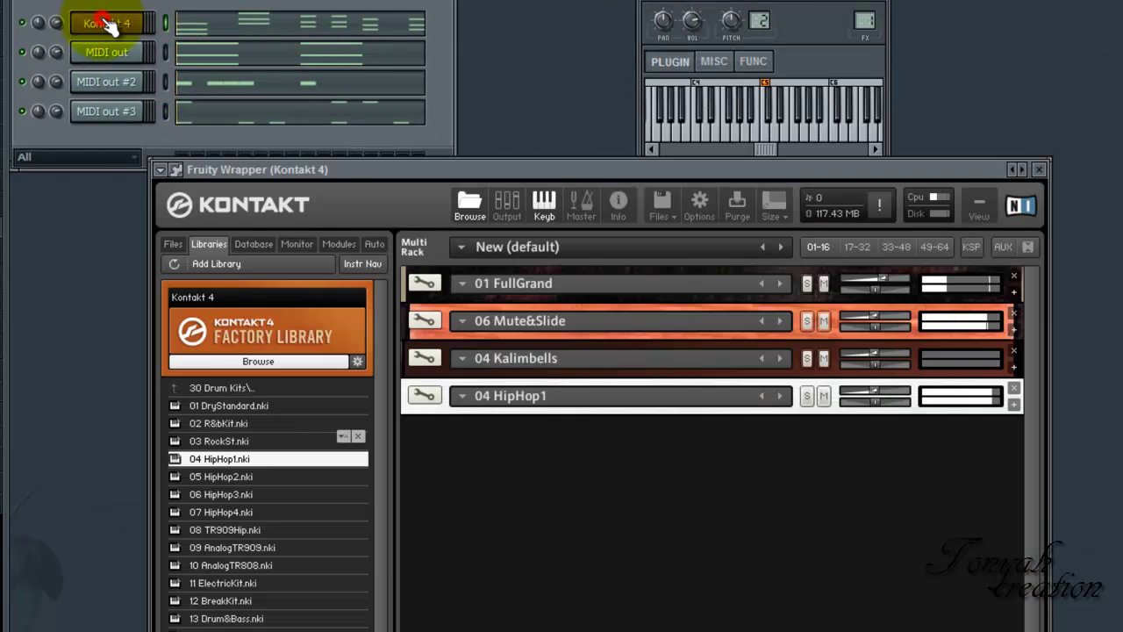
left_click(544, 203)
left_click_drag(547, 168, 459, 19)
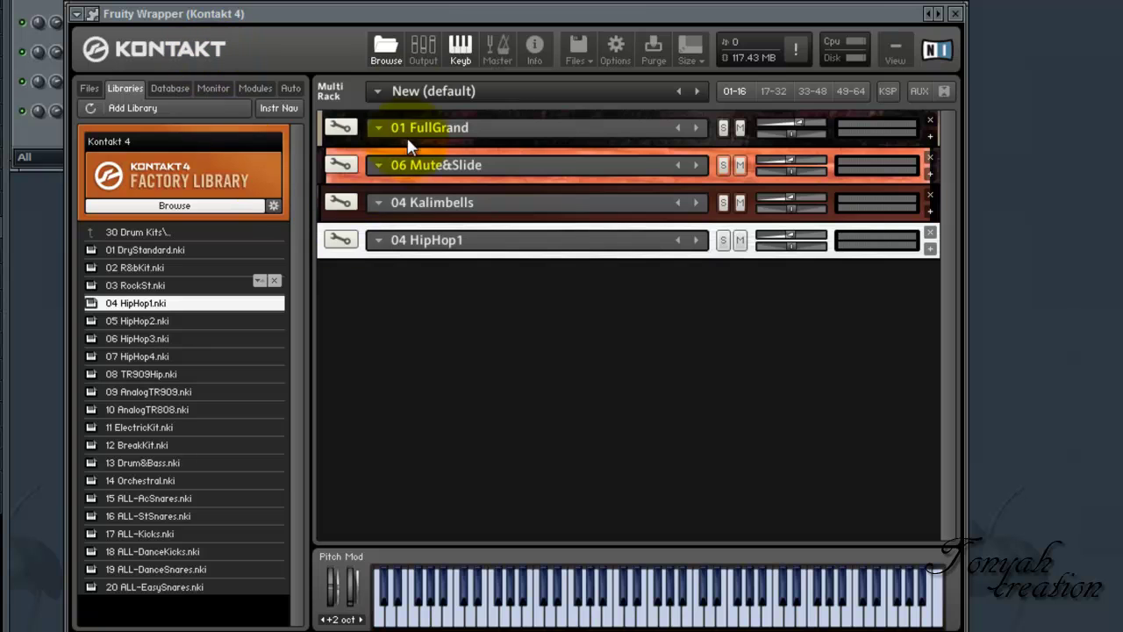
left_click(422, 47)
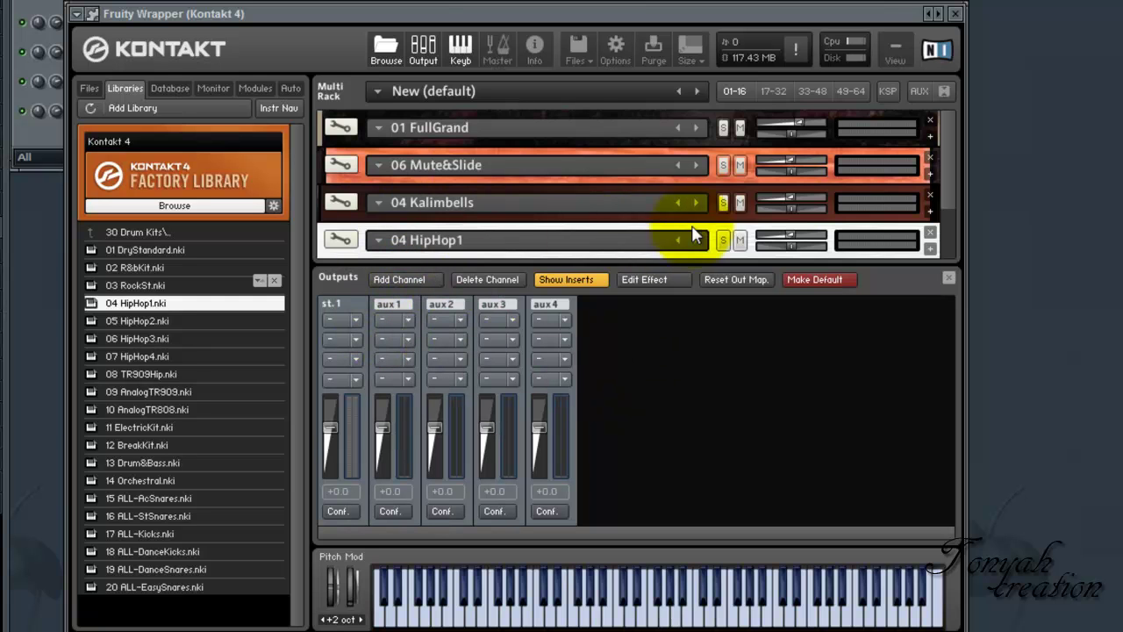
scroll(947, 176, "down", 1)
scroll(954, 177, "up", 1)
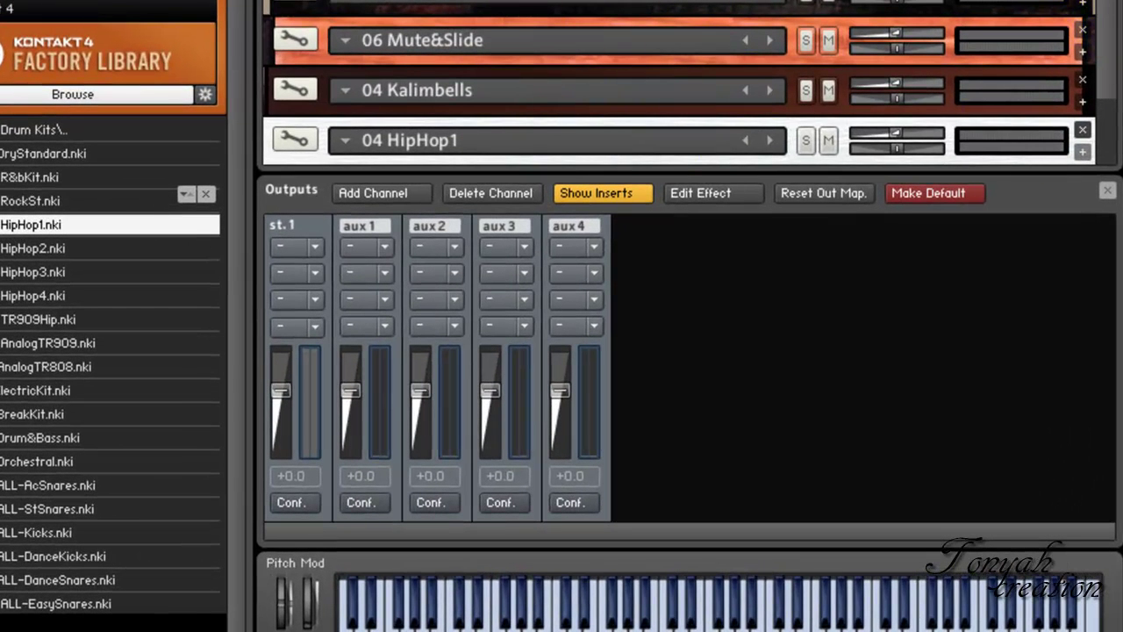
scroll(1088, 96, "down", 1)
scroll(1088, 96, "up", 1)
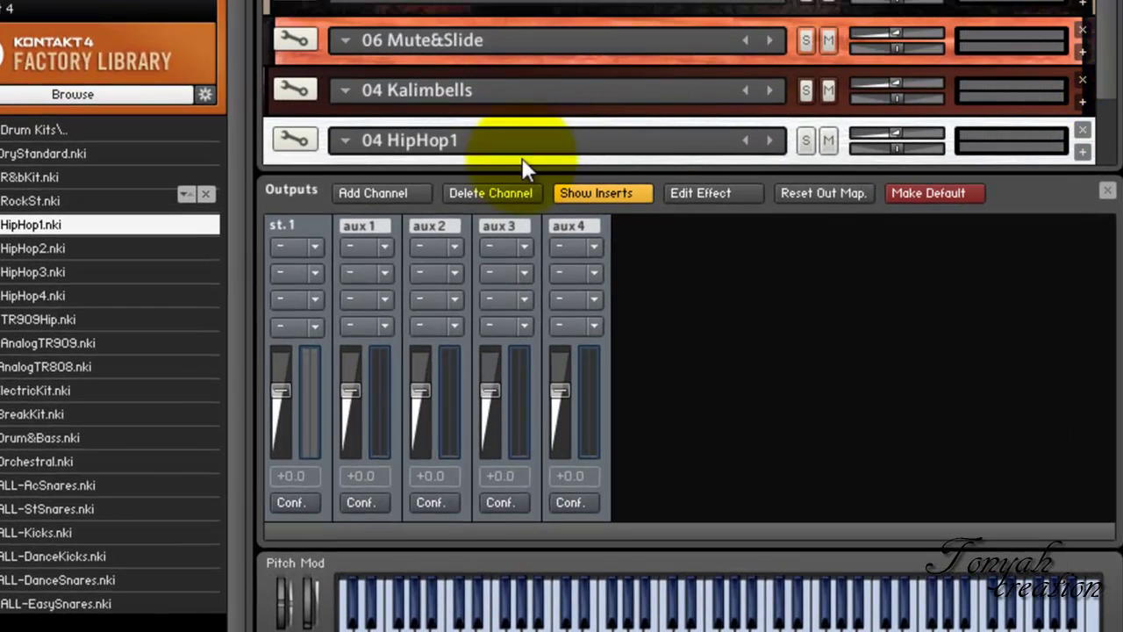
Add four new output channels in Kontakt's Outputs panel, accepting the warning.
left_click(371, 194)
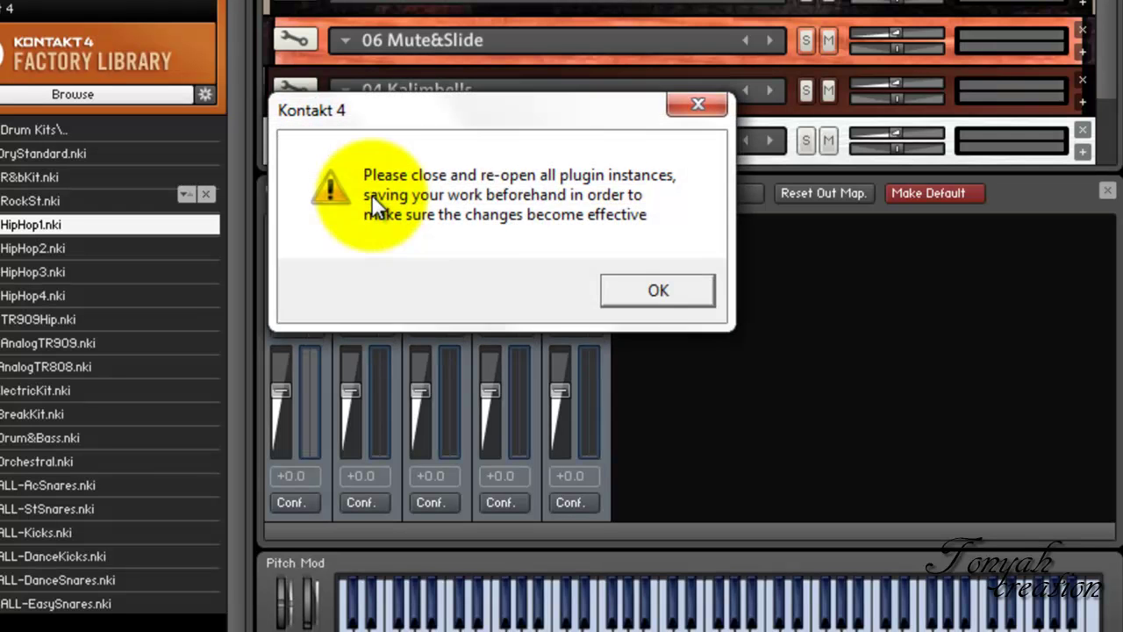
left_click(649, 288)
left_click(386, 188)
left_click(386, 190)
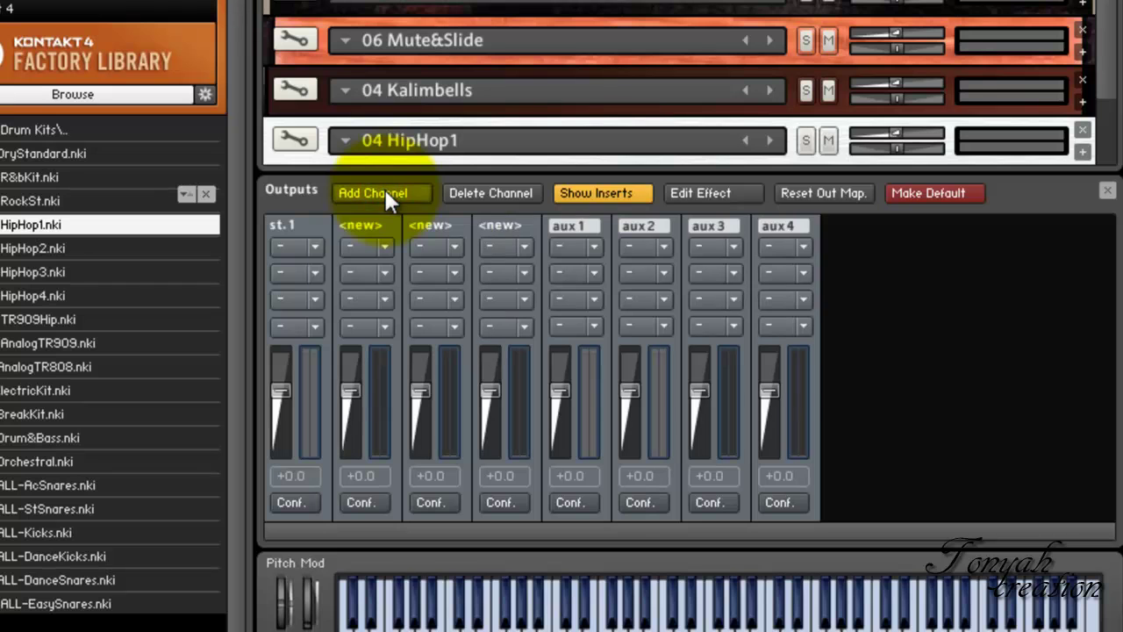
left_click(385, 191)
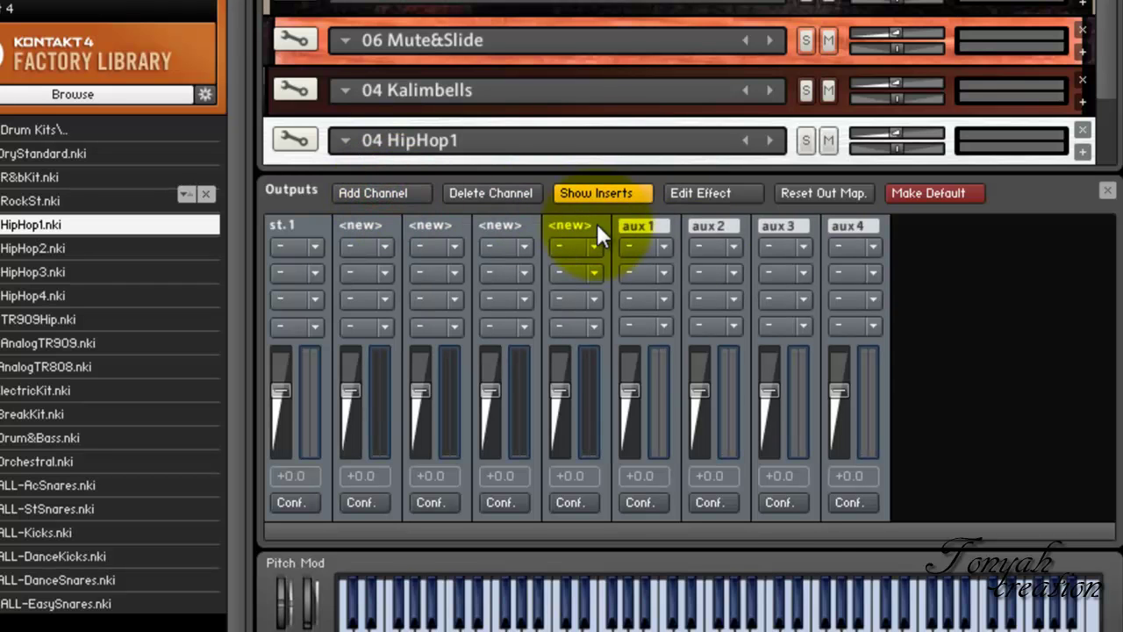
Rename the new channels FullGrand, Mute&Slide, kalimbells and hiphop1.
left_click(374, 224)
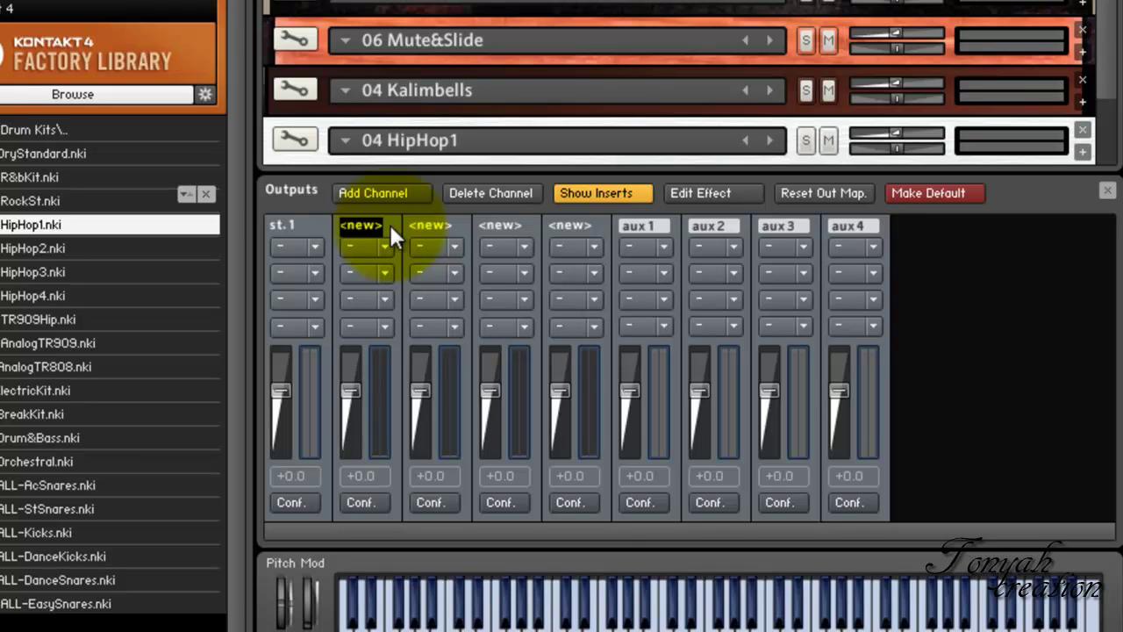
type("Fu")
type("llGrand")
key("Return")
left_click(433, 225)
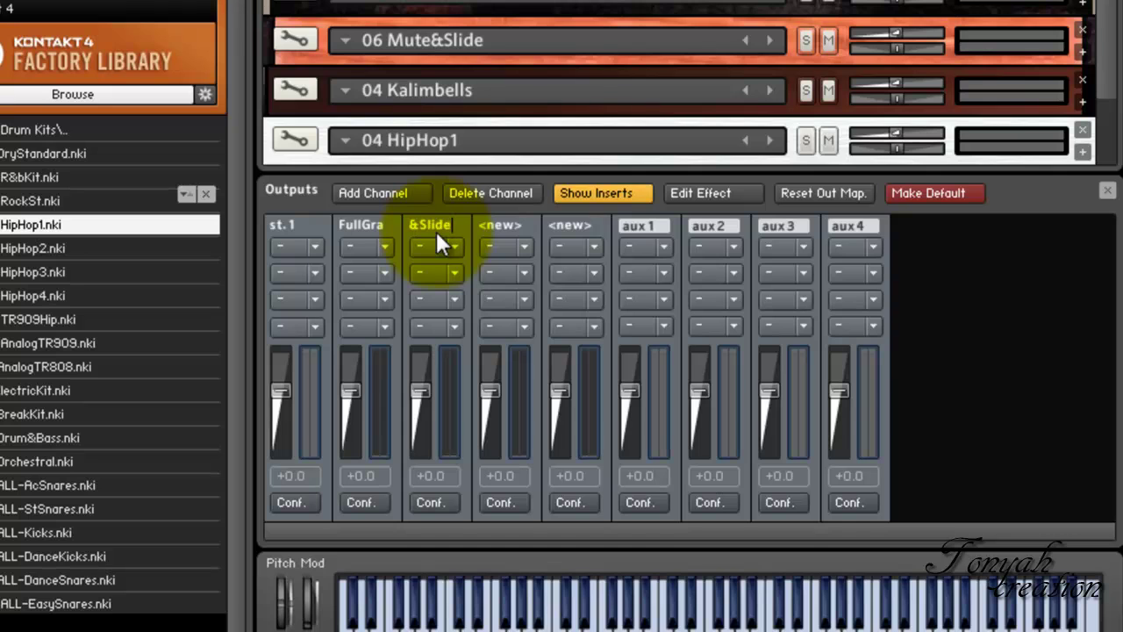
left_click(508, 218)
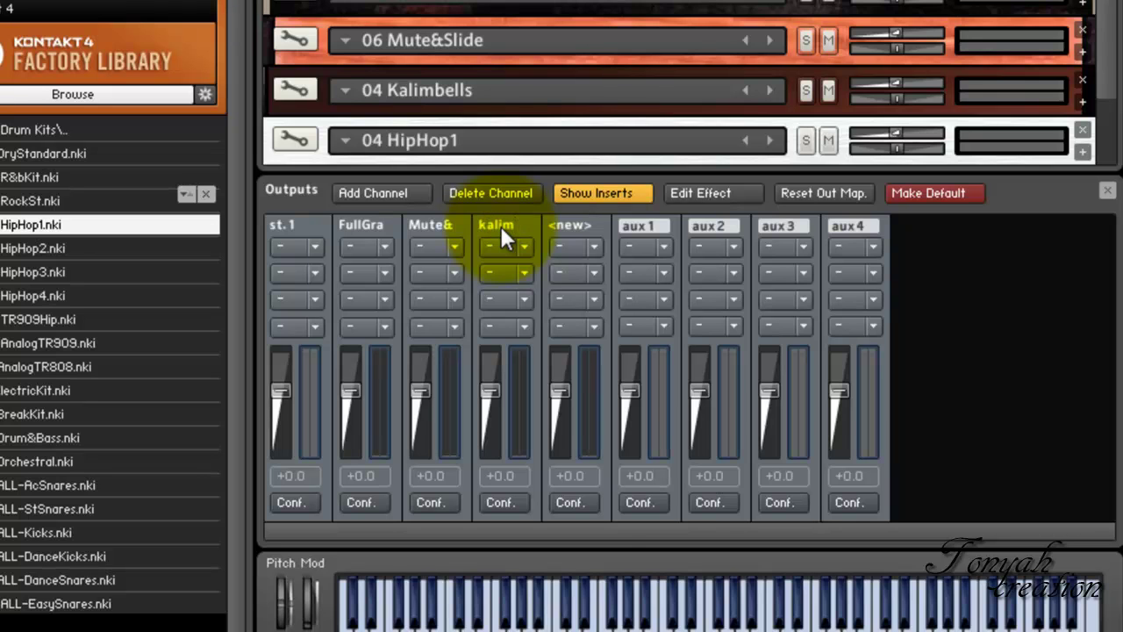
type("kalimbells")
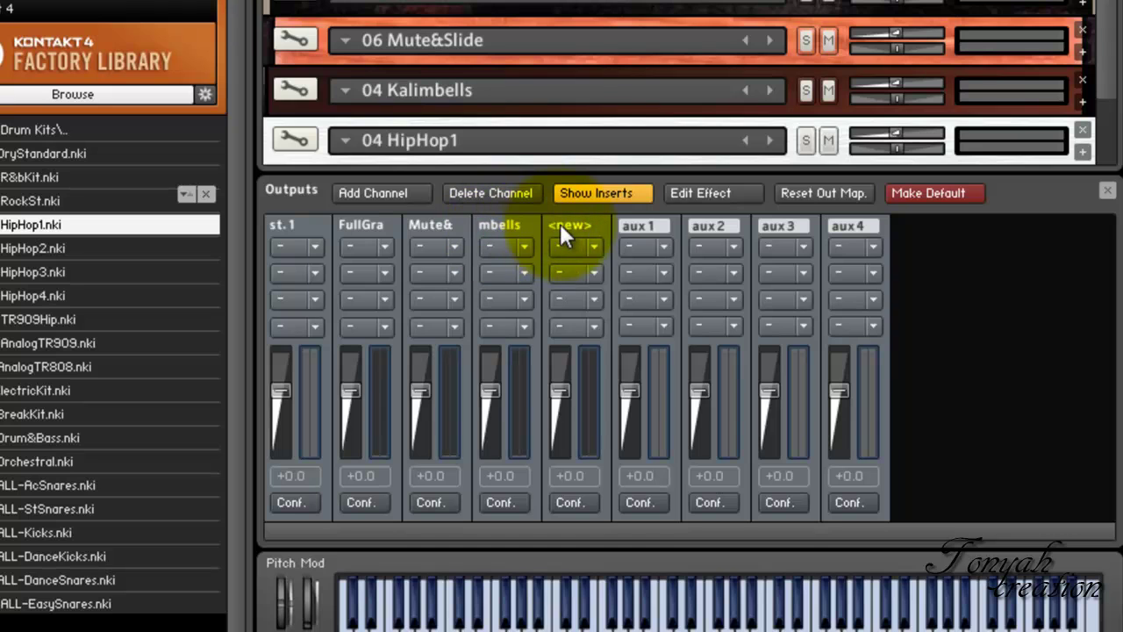
left_click(560, 223)
type("hiphop1")
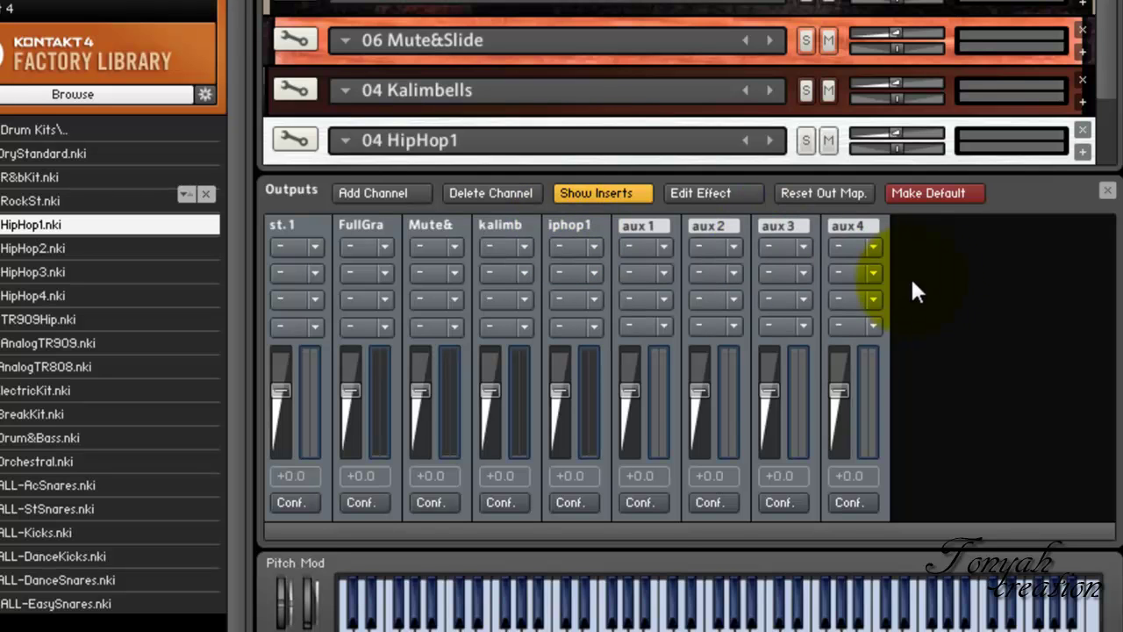
left_click(932, 279)
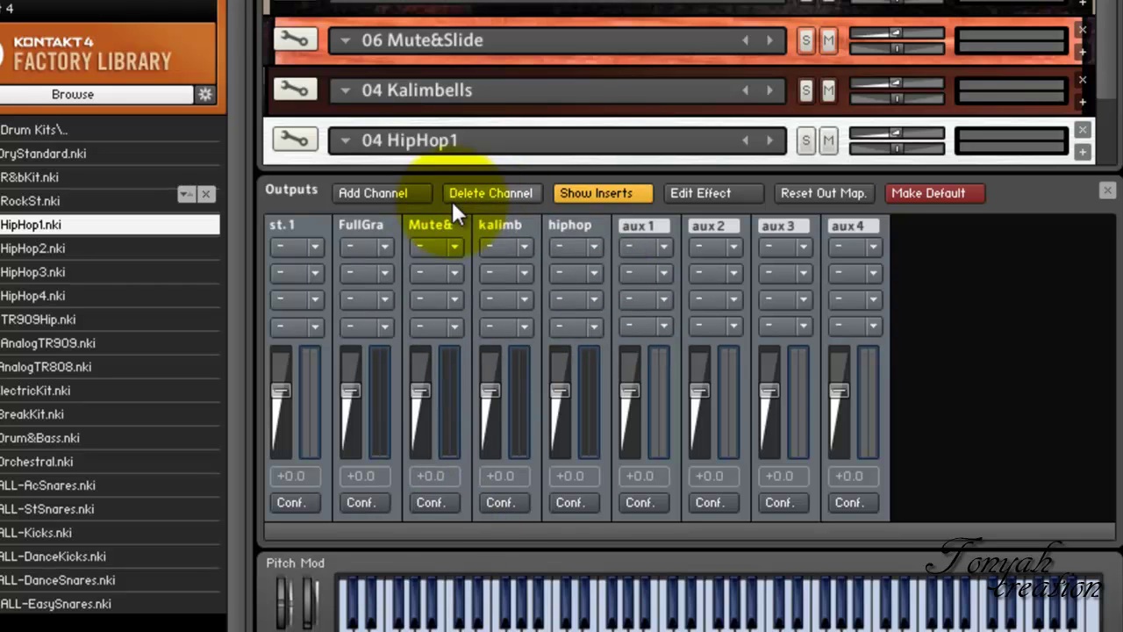
Route FullGrand's outs 01/02 to aux 1 [1]/[2] and Mute&Slide's to aux 2 [1]/[2].
left_click(369, 502)
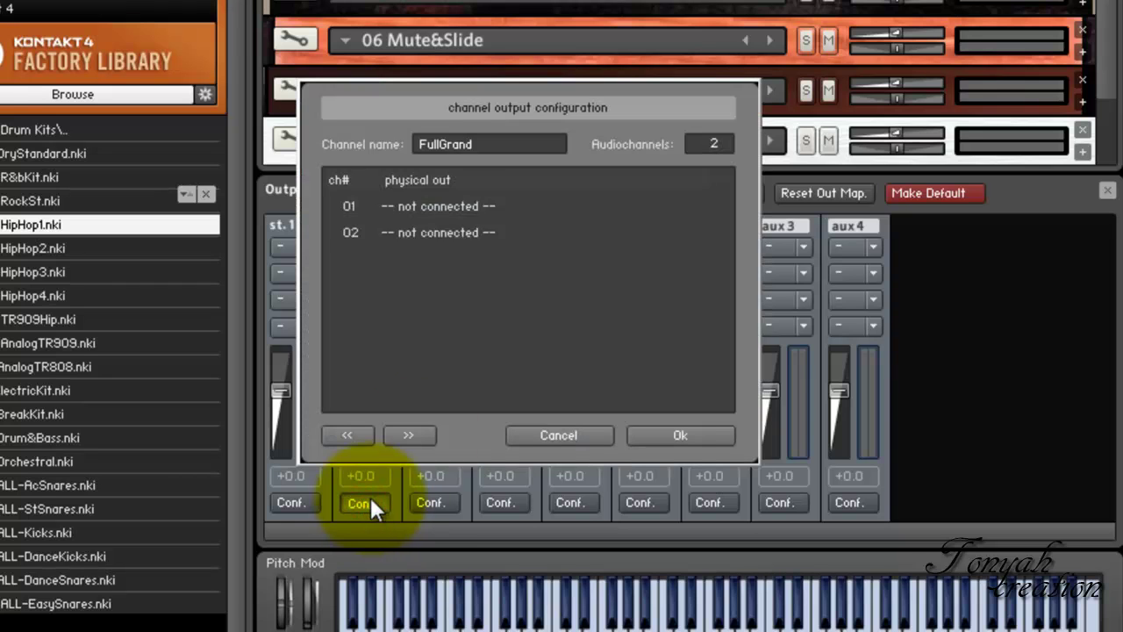
left_click(448, 207)
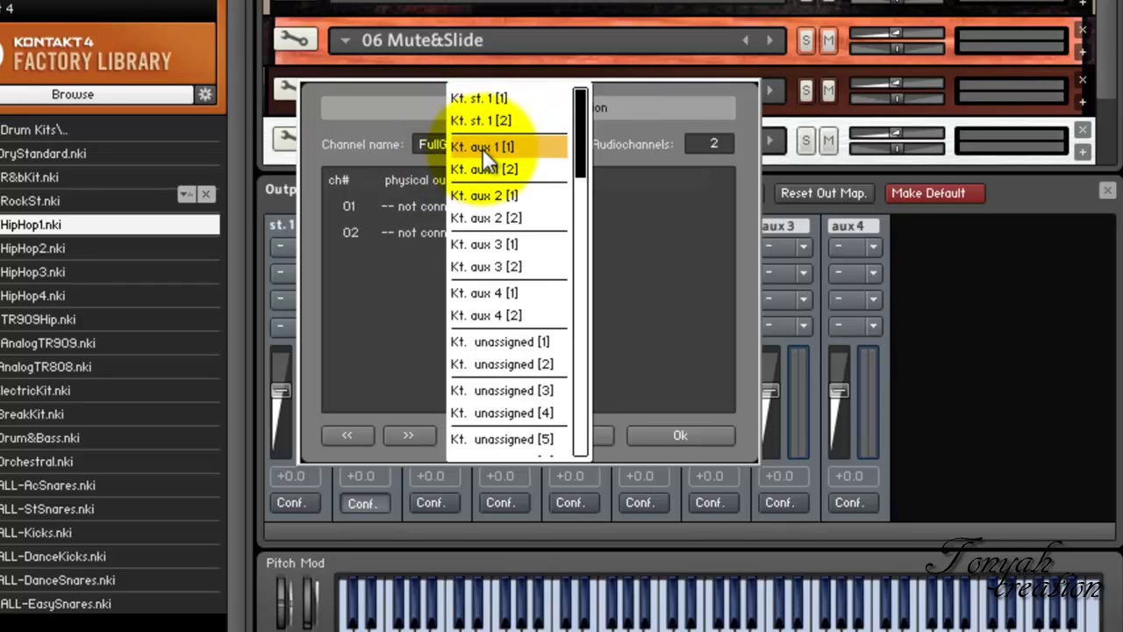
left_click(486, 148)
left_click(445, 233)
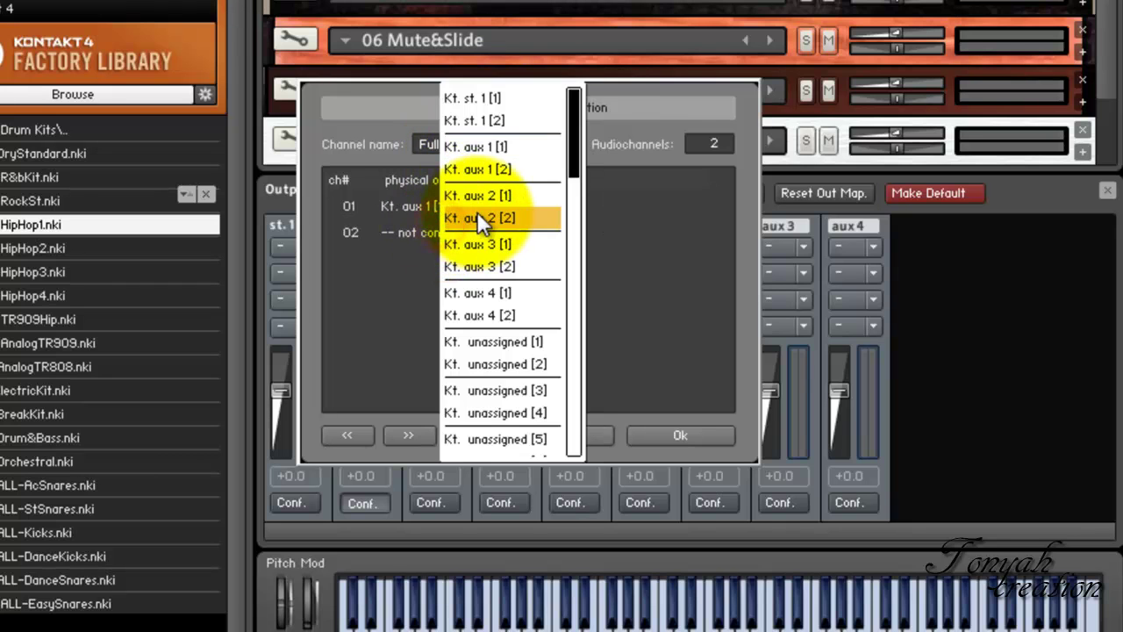
left_click(492, 171)
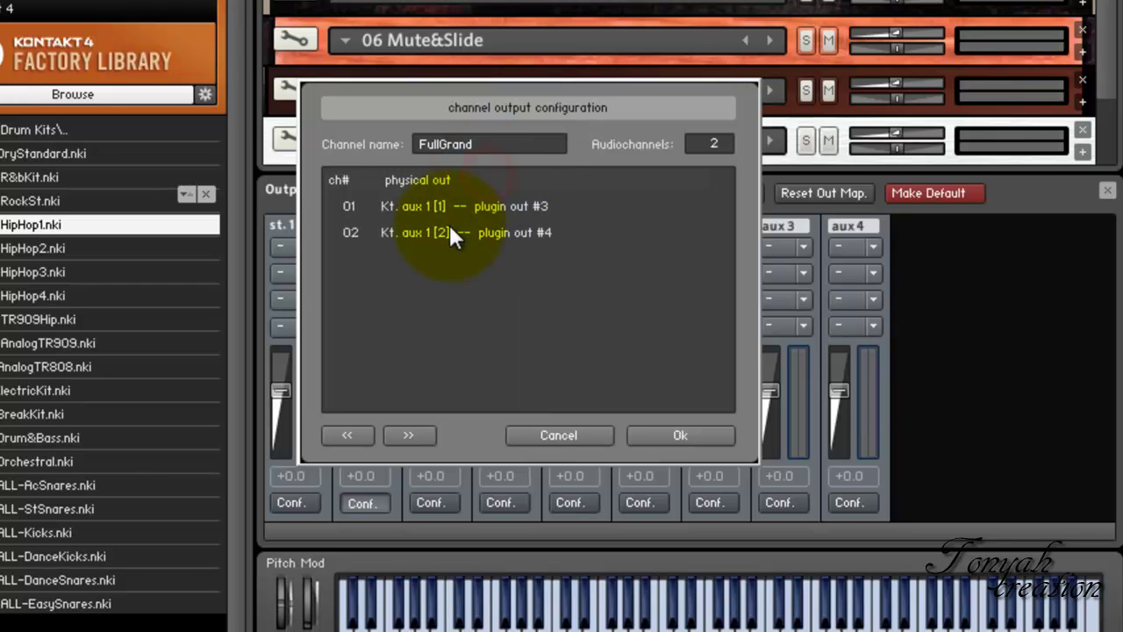
left_click(676, 434)
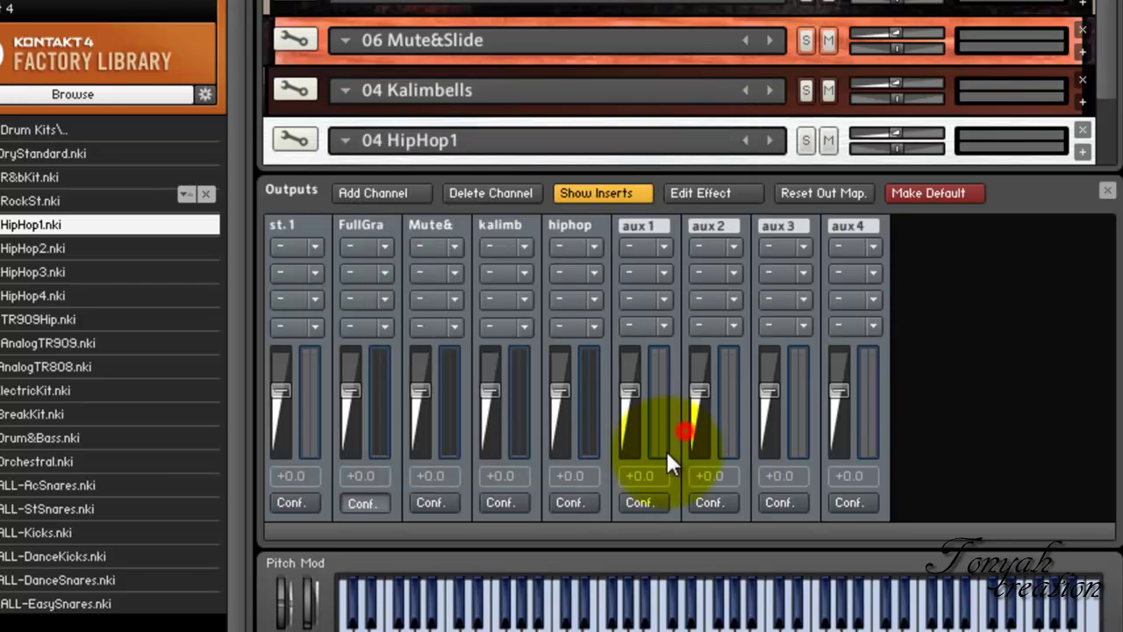
left_click(433, 503)
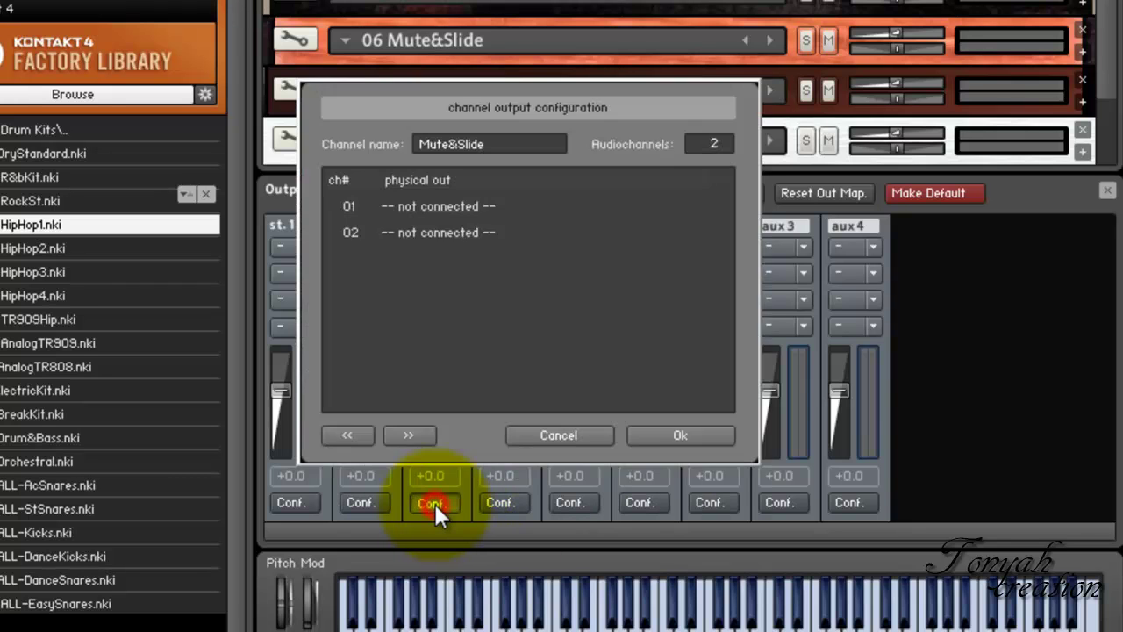
left_click(438, 206)
left_click(457, 195)
left_click(423, 231)
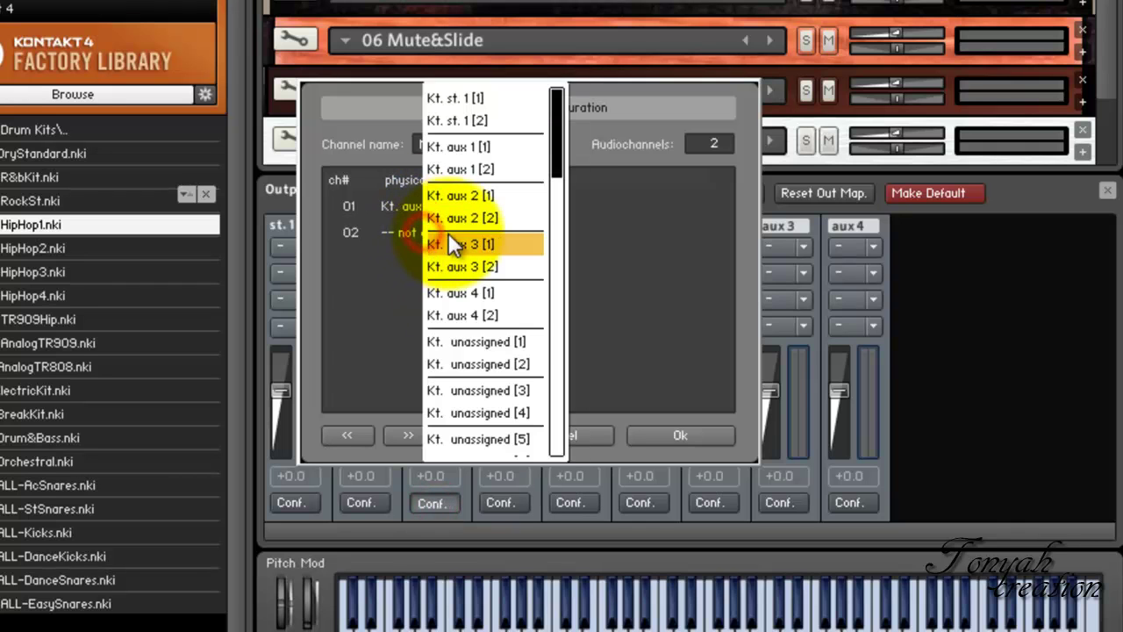
left_click(462, 219)
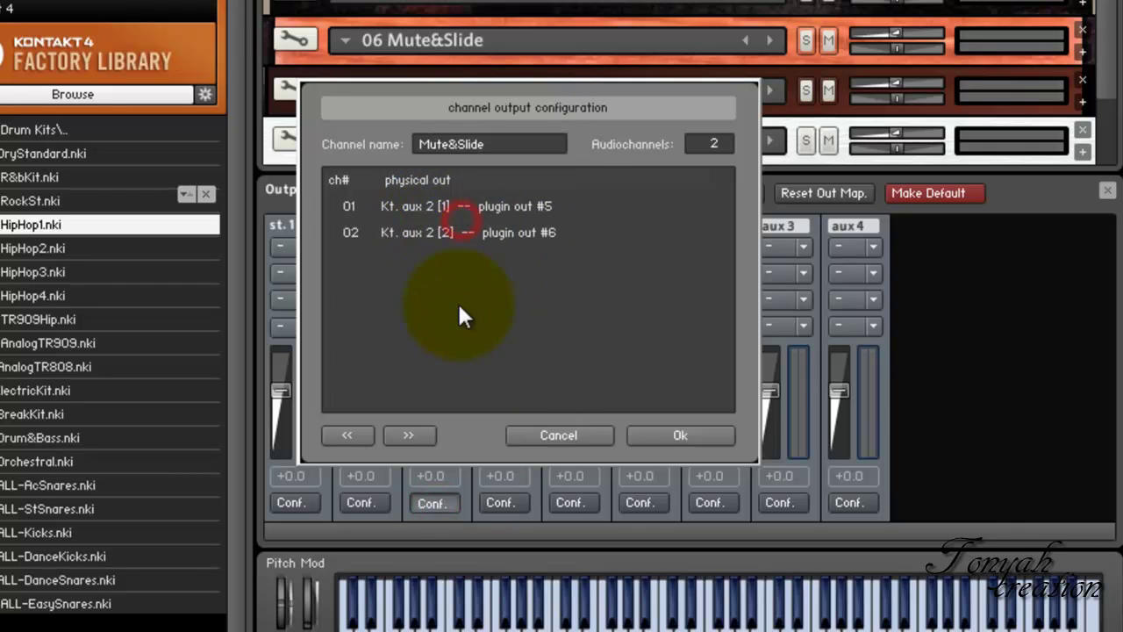
left_click(680, 435)
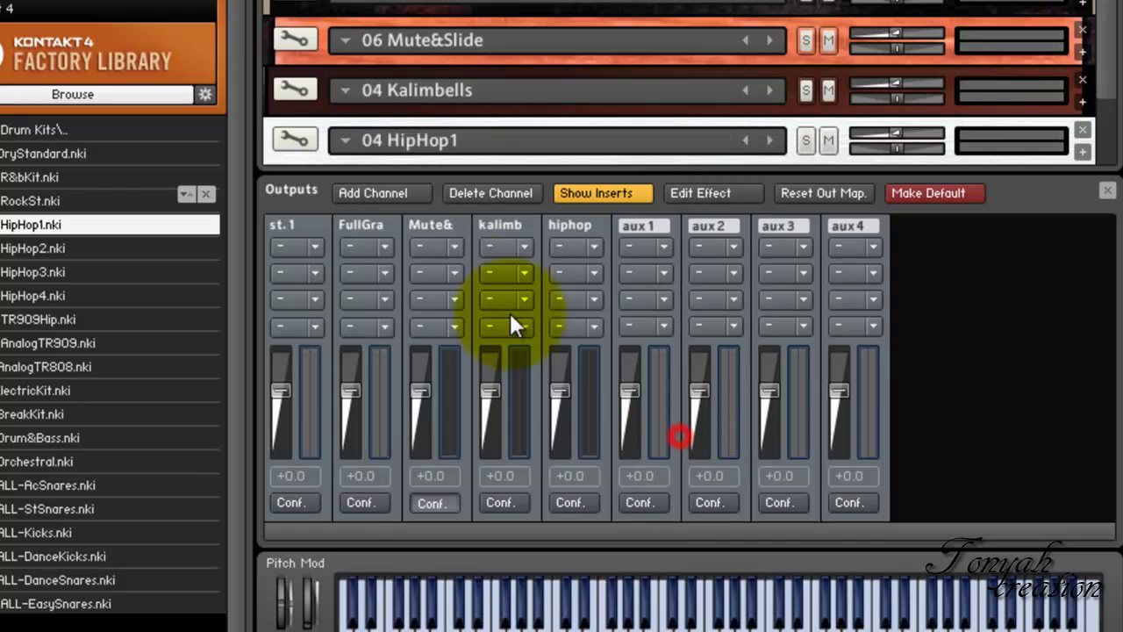
Route kalimbells to aux 3 and hiphop1 to aux 4, then recheck kalimbells' routing.
left_click(502, 500)
left_click(451, 205)
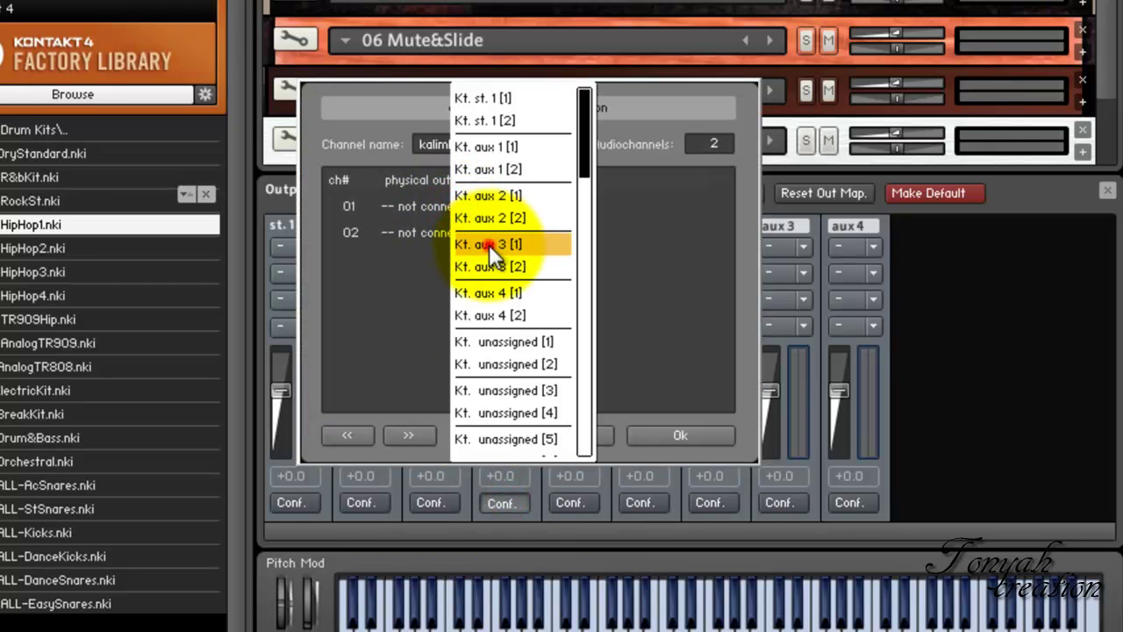
left_click(489, 244)
left_click(460, 229)
left_click(495, 266)
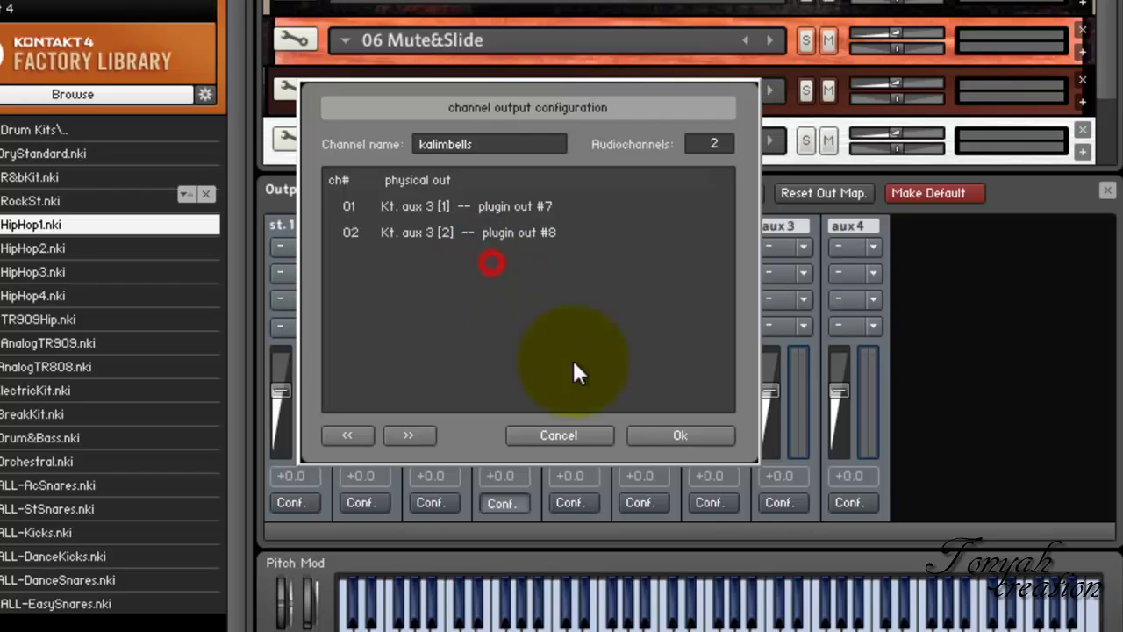
left_click(696, 436)
left_click(575, 502)
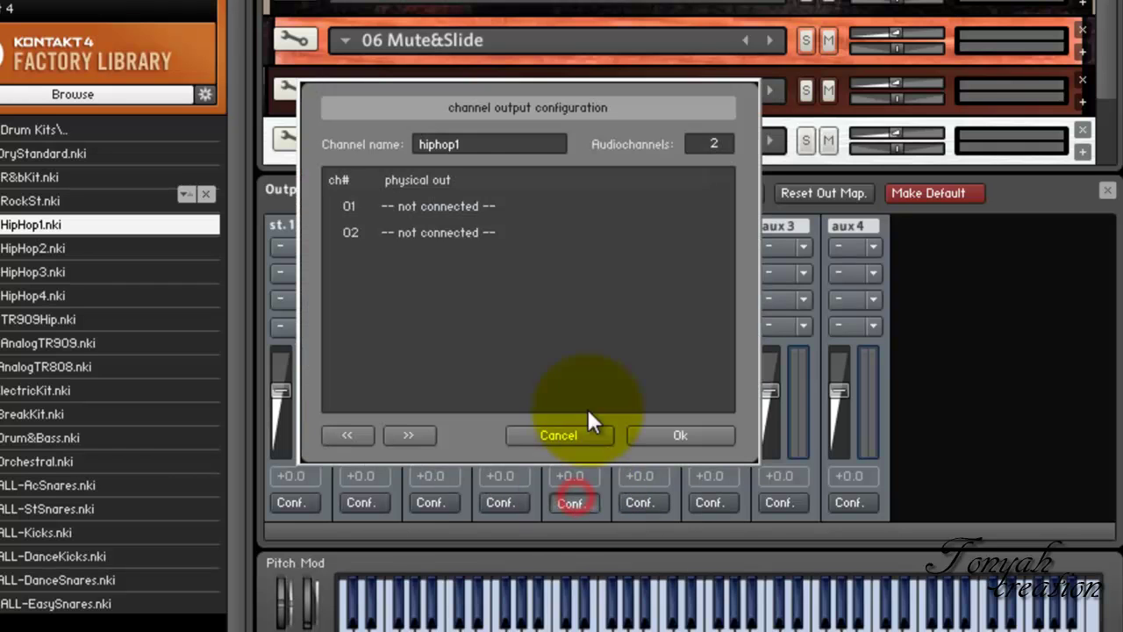
left_click(469, 206)
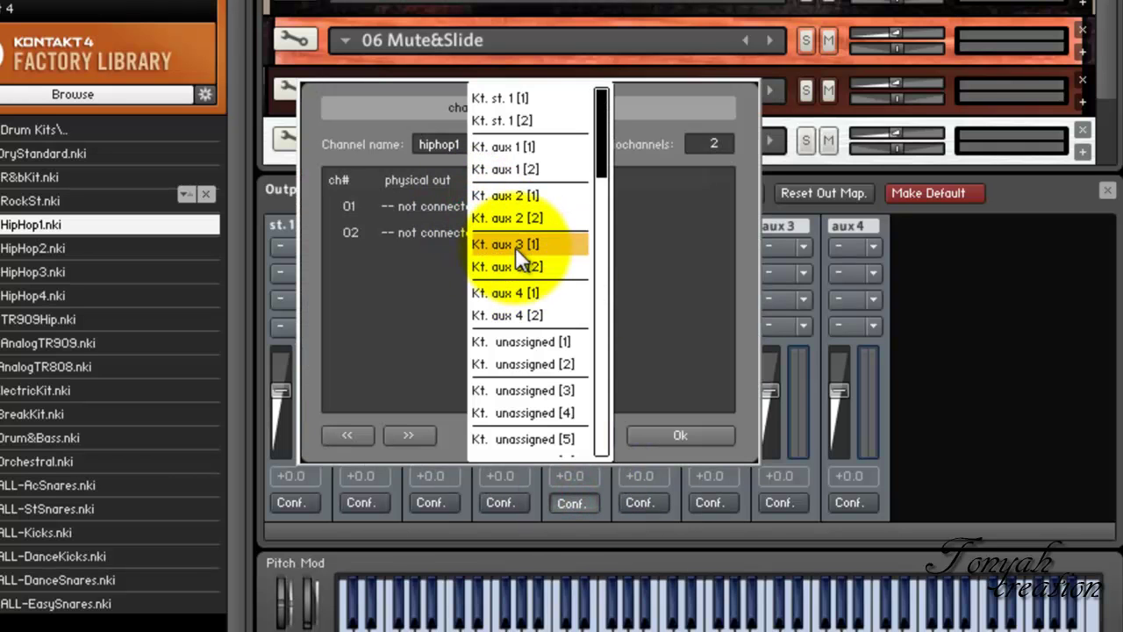
left_click(513, 291)
left_click(483, 232)
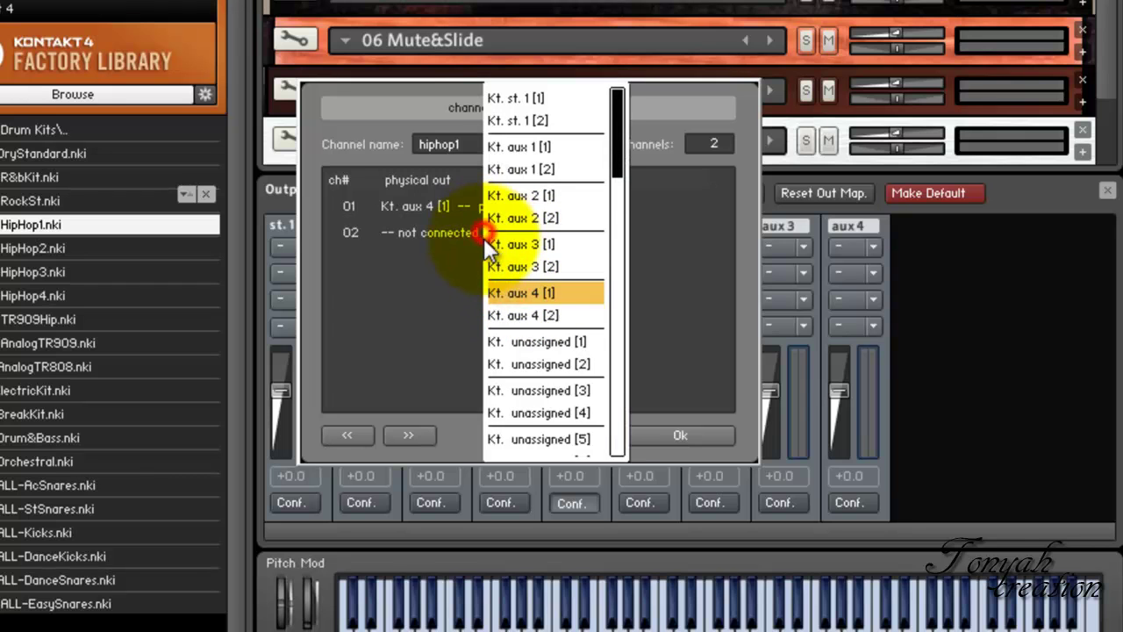
left_click(515, 314)
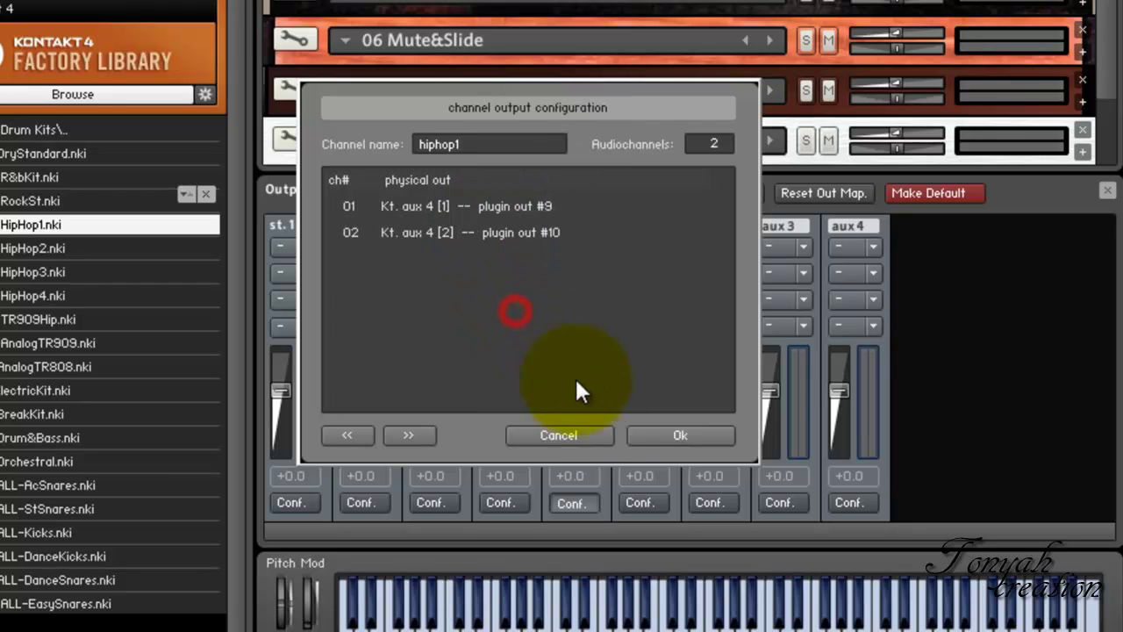
left_click(676, 436)
left_click(502, 503)
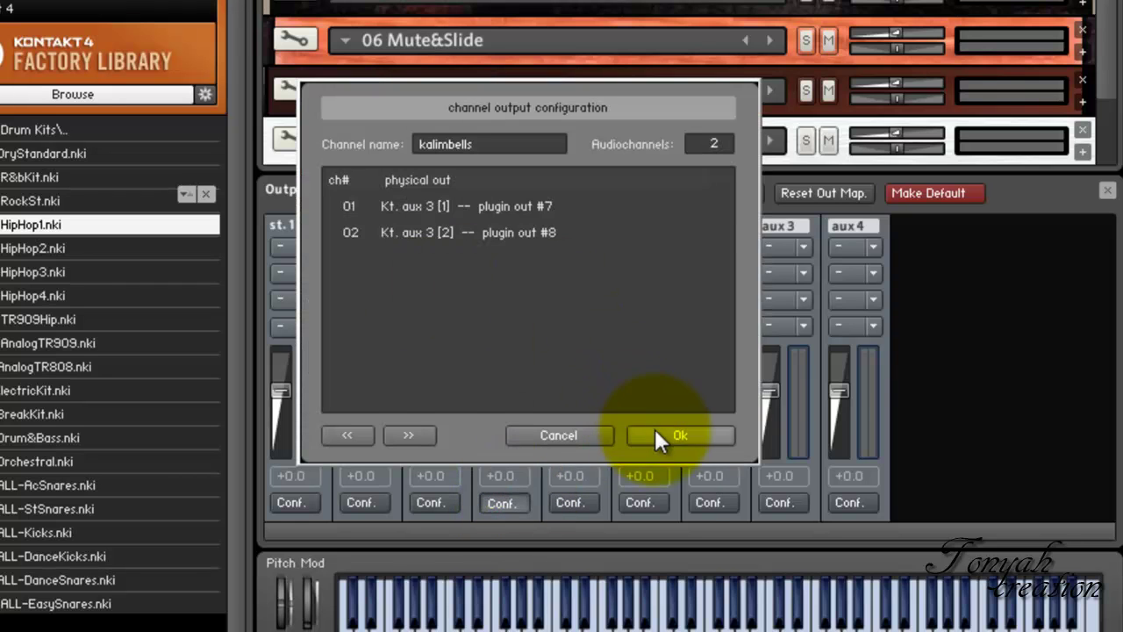
left_click(663, 434)
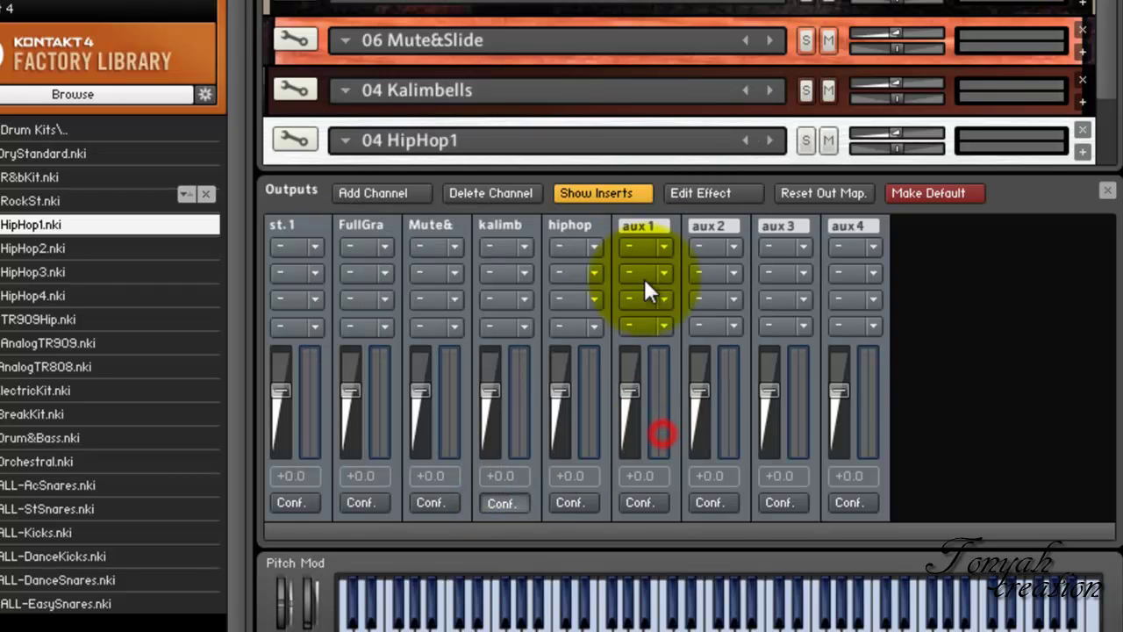
Close the outputs panel and expand all four rack instrument panels.
left_click(1110, 194)
left_click(1082, 152)
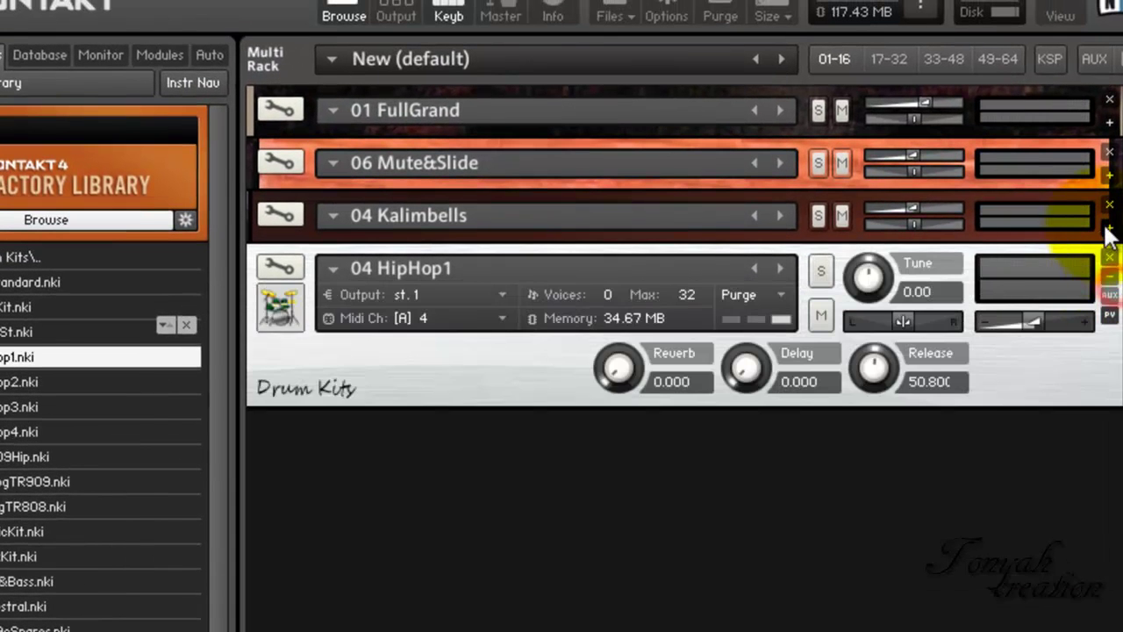
left_click(1109, 230)
left_click(1109, 177)
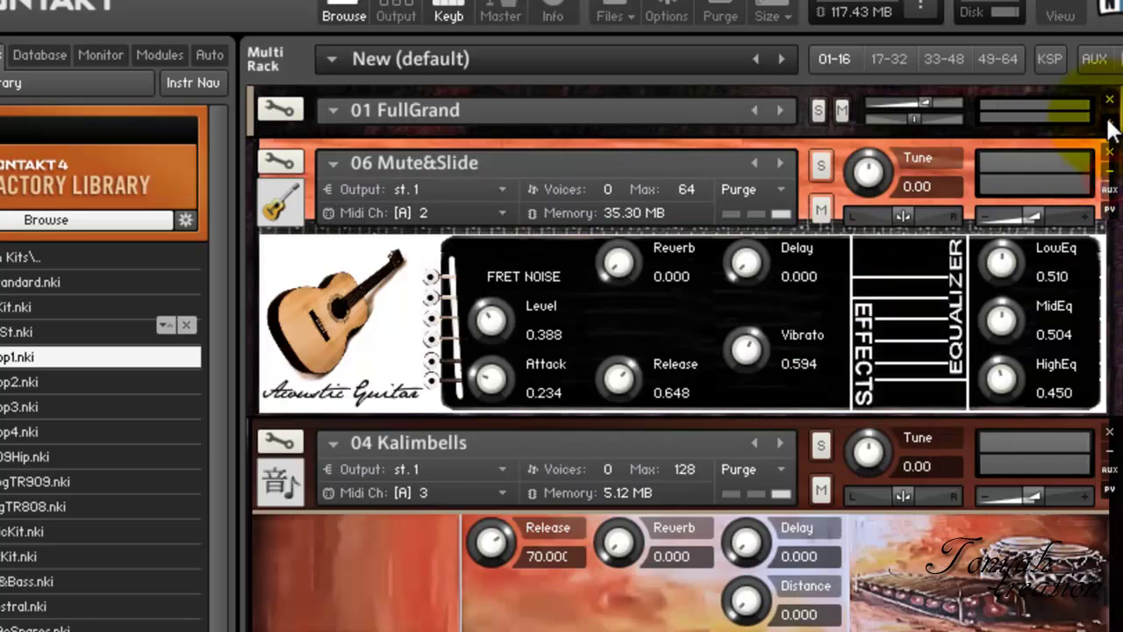
left_click(1111, 128)
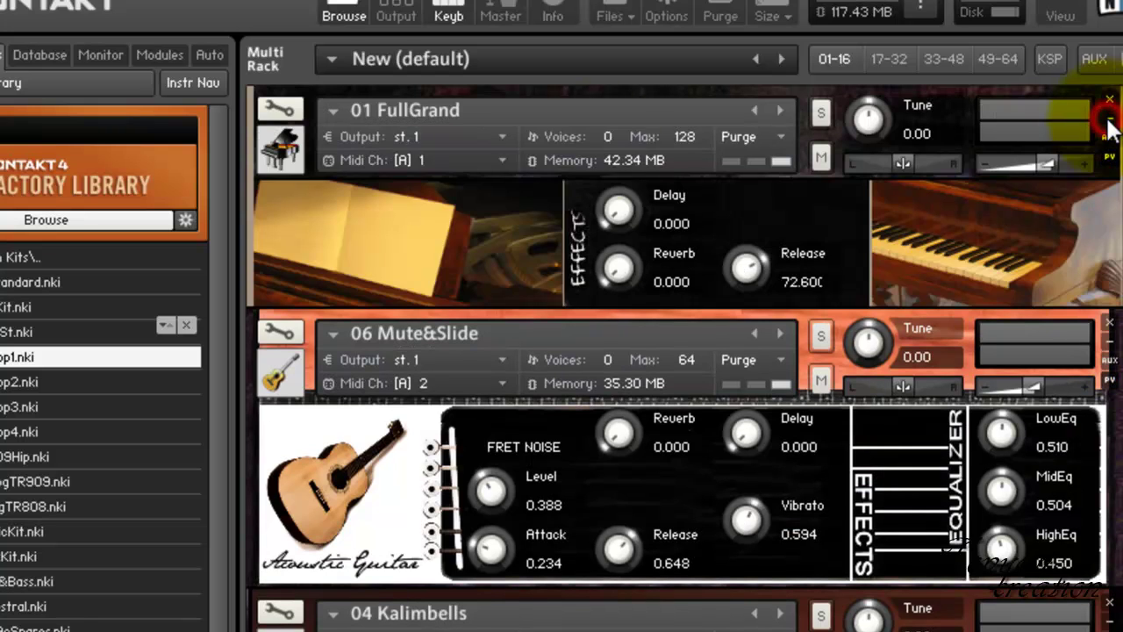
Route 01 FullGrand to the FullGrand output and 06 Mute&Slide to Mute&Slide, then collapse both.
left_click(501, 139)
left_click(463, 187)
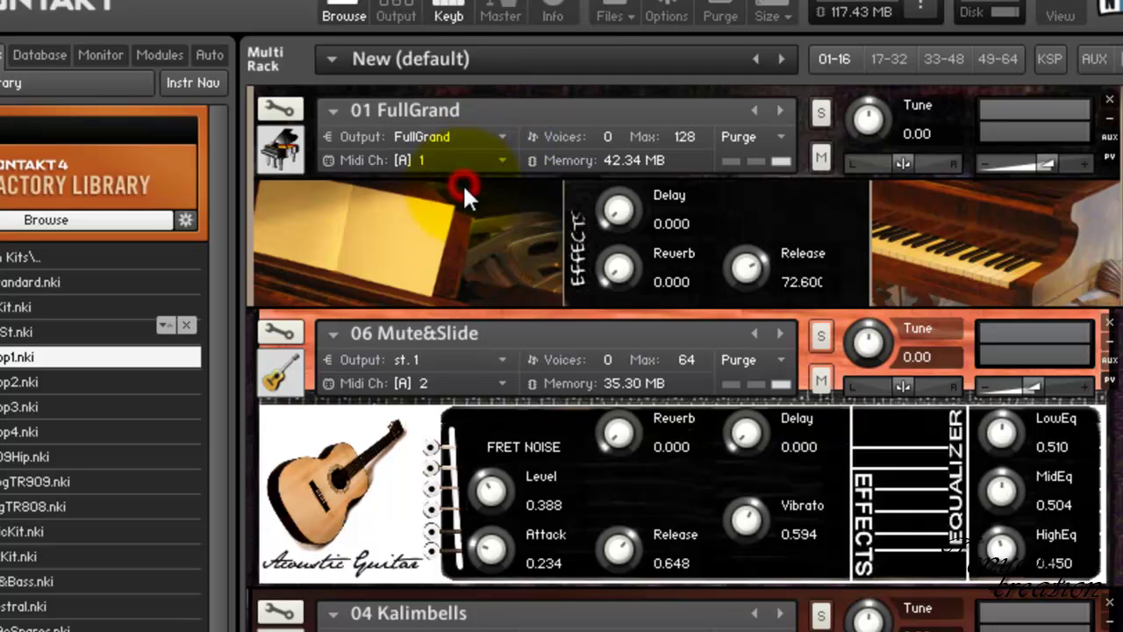
left_click(502, 360)
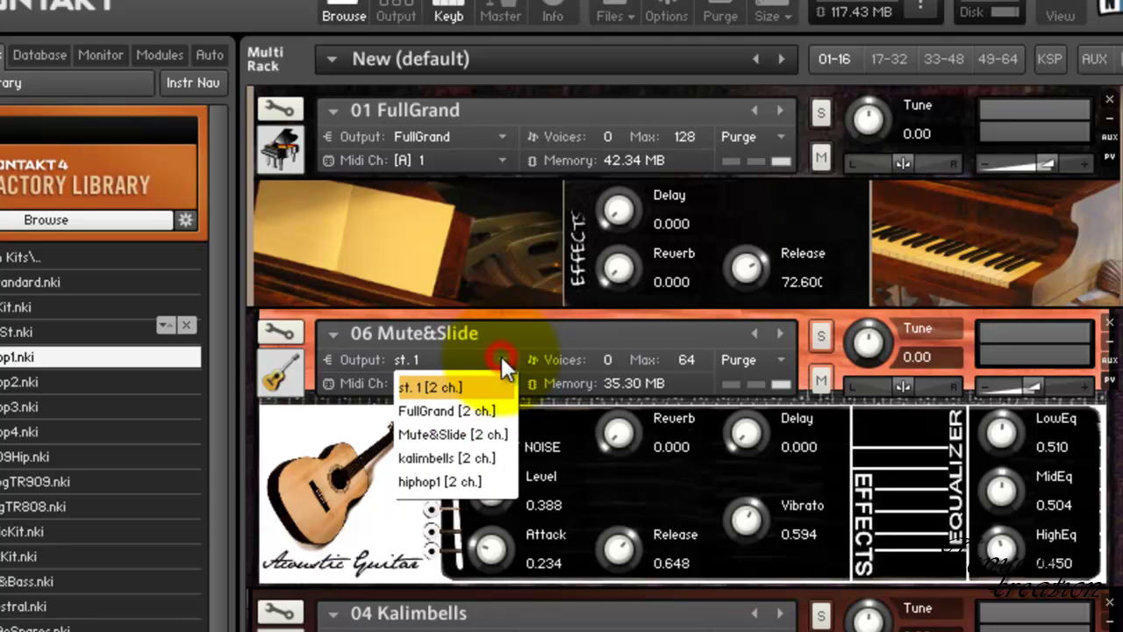
left_click(472, 433)
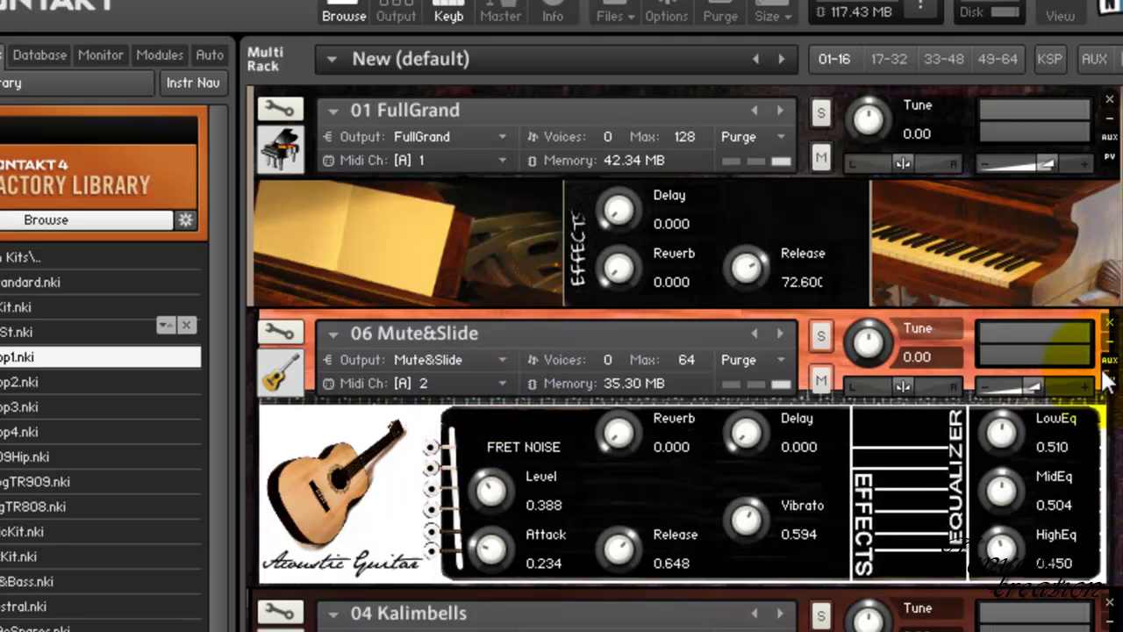
left_click(1109, 341)
left_click(1109, 117)
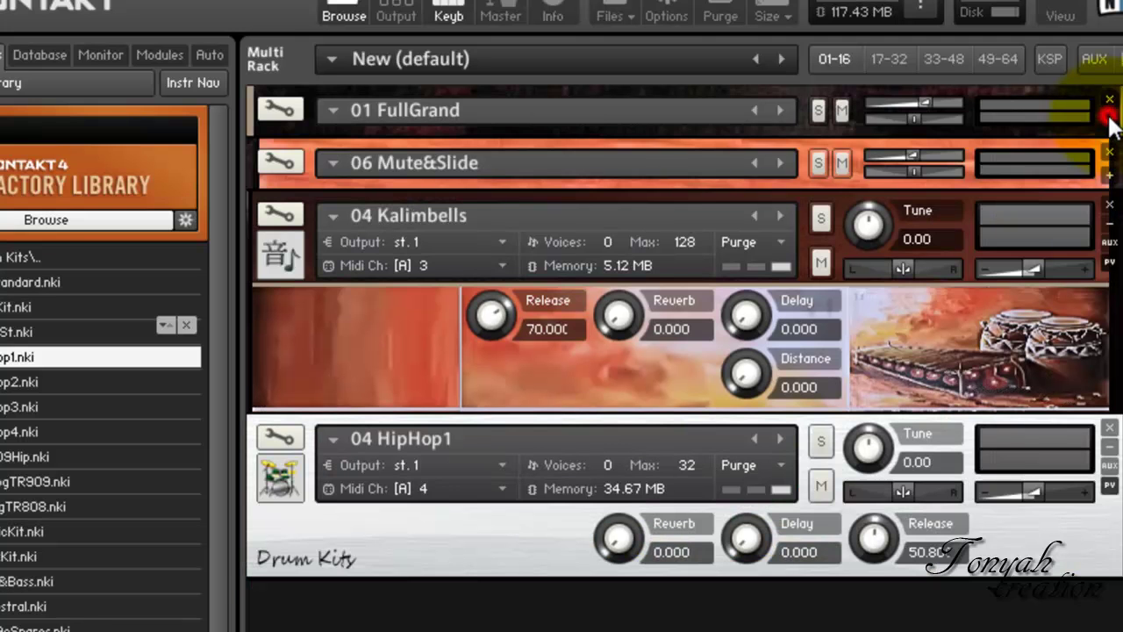
Route 04 Kalimbells to kalimbells and 04 HipHop1 to hiphop1, then collapse both panels.
left_click(507, 240)
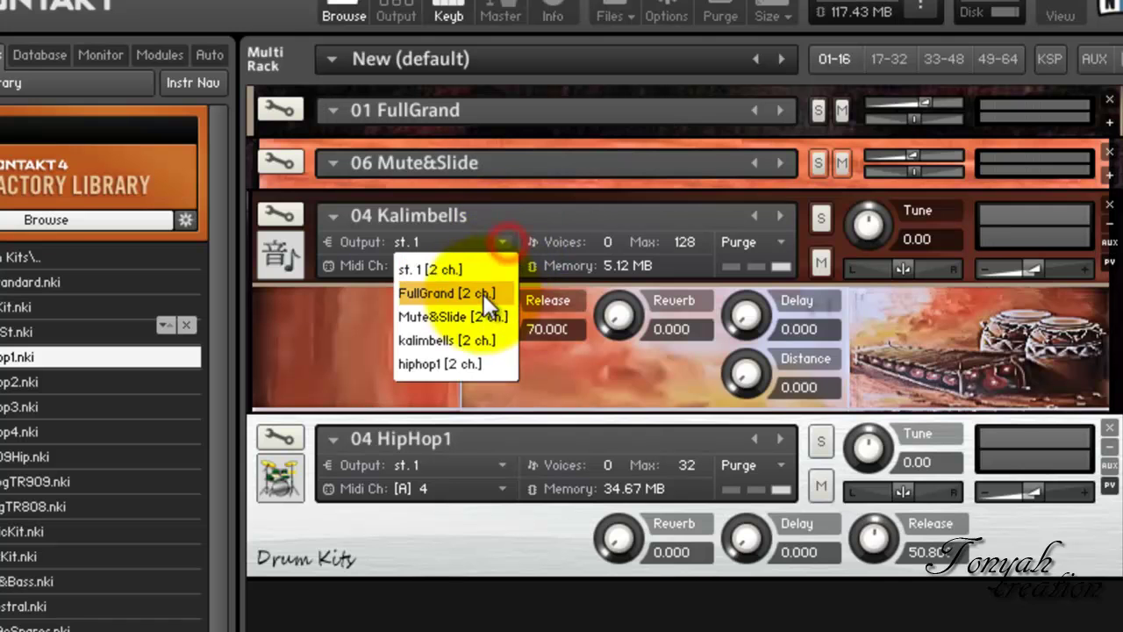
left_click(469, 341)
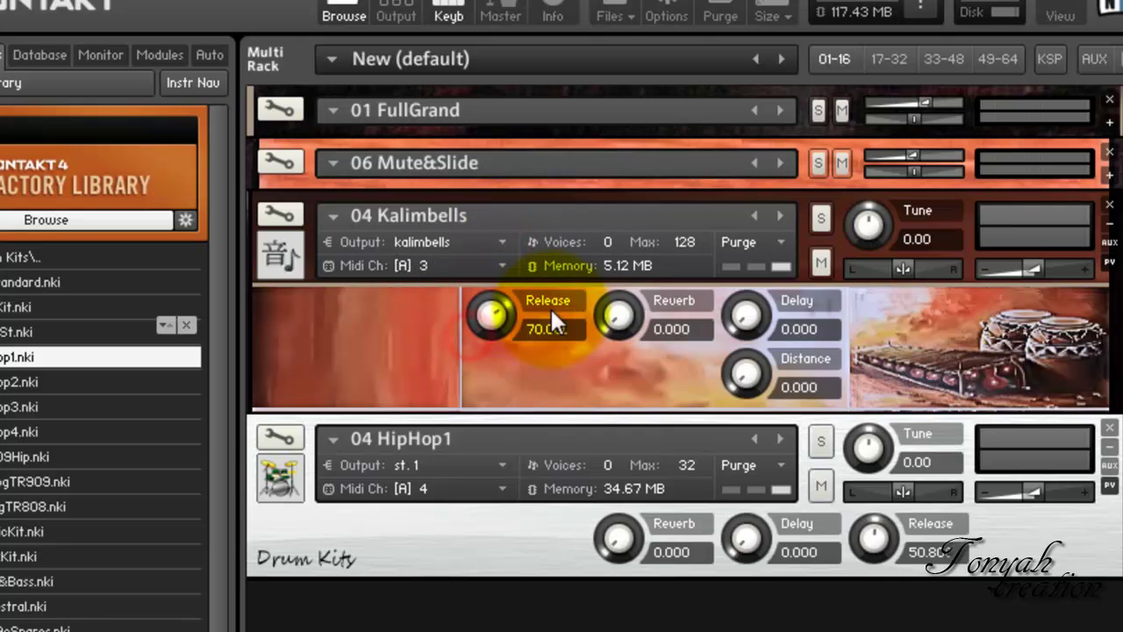
left_click(505, 464)
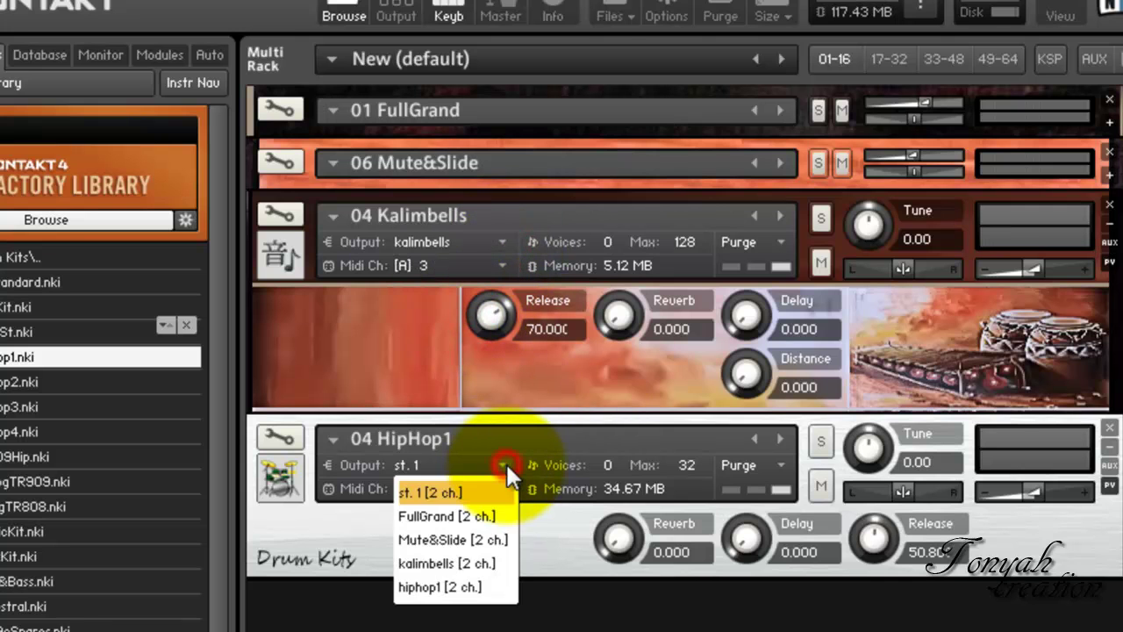
left_click(451, 586)
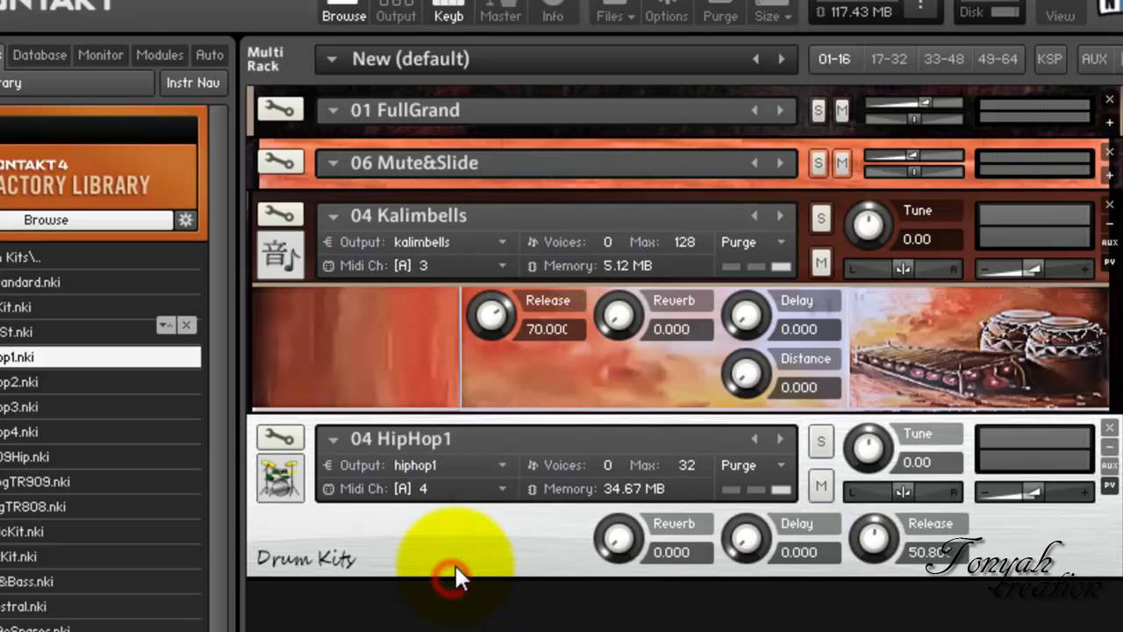
left_click(501, 490)
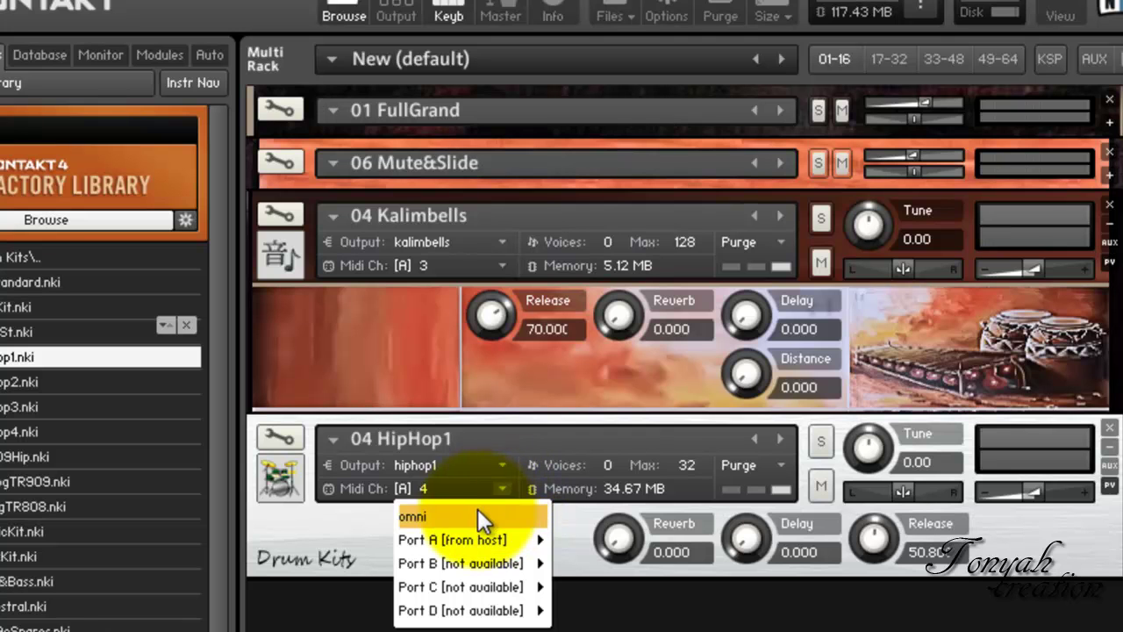
left_click(337, 621)
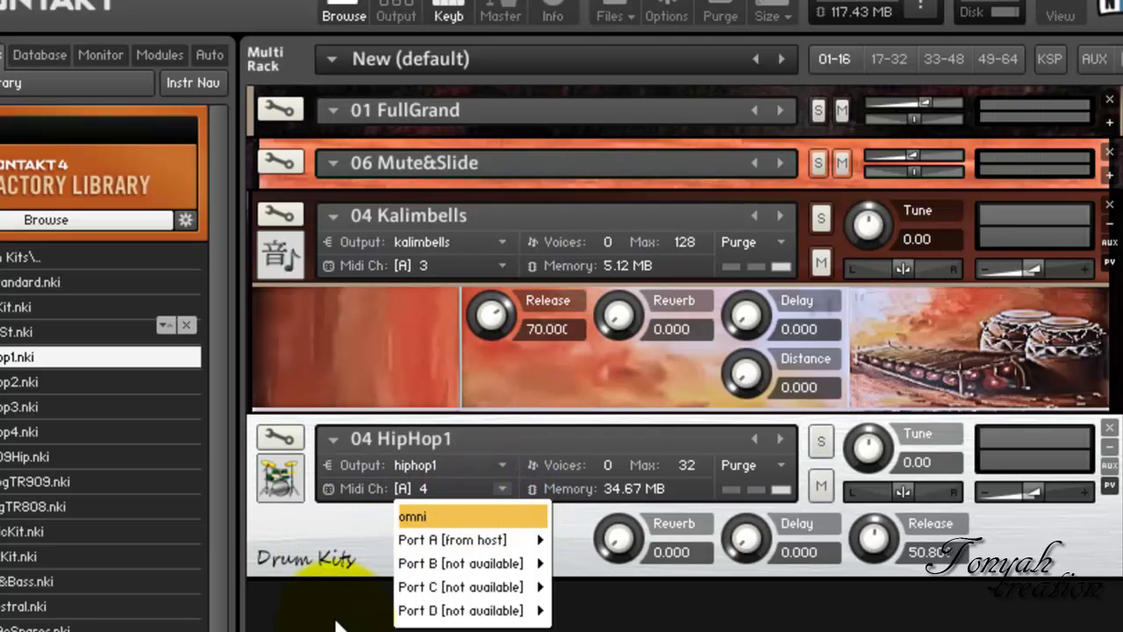
left_click(1109, 447)
left_click(1108, 226)
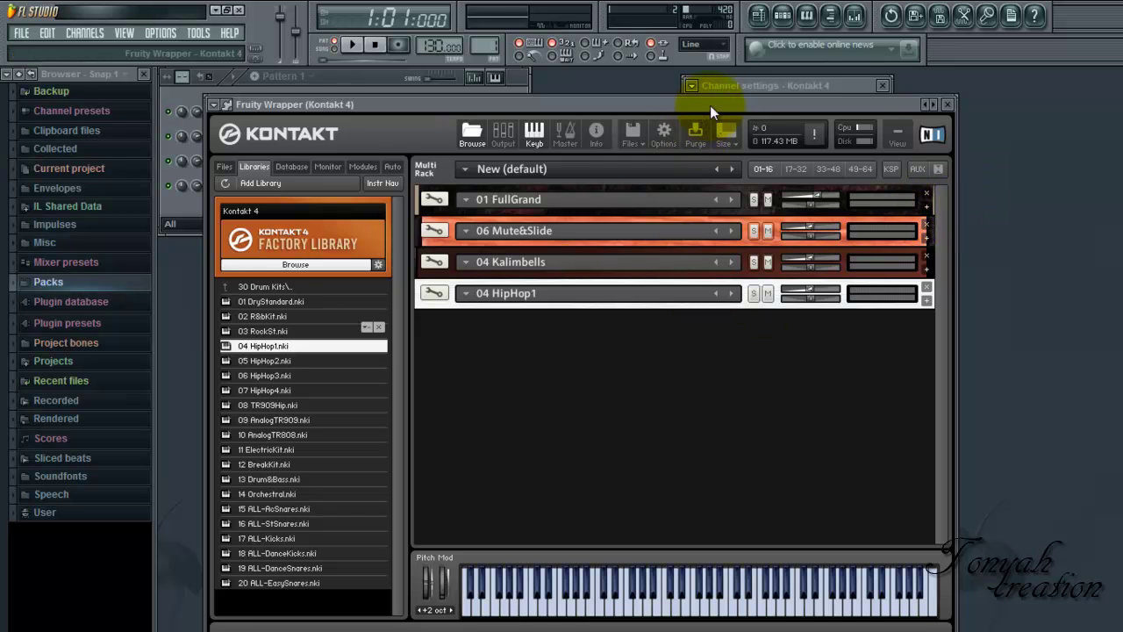
On the wrapper's PROCESSING page, assign aux outputs 1–4 to mixer tracks 1–4.
left_click_drag(709, 106, 742, 106)
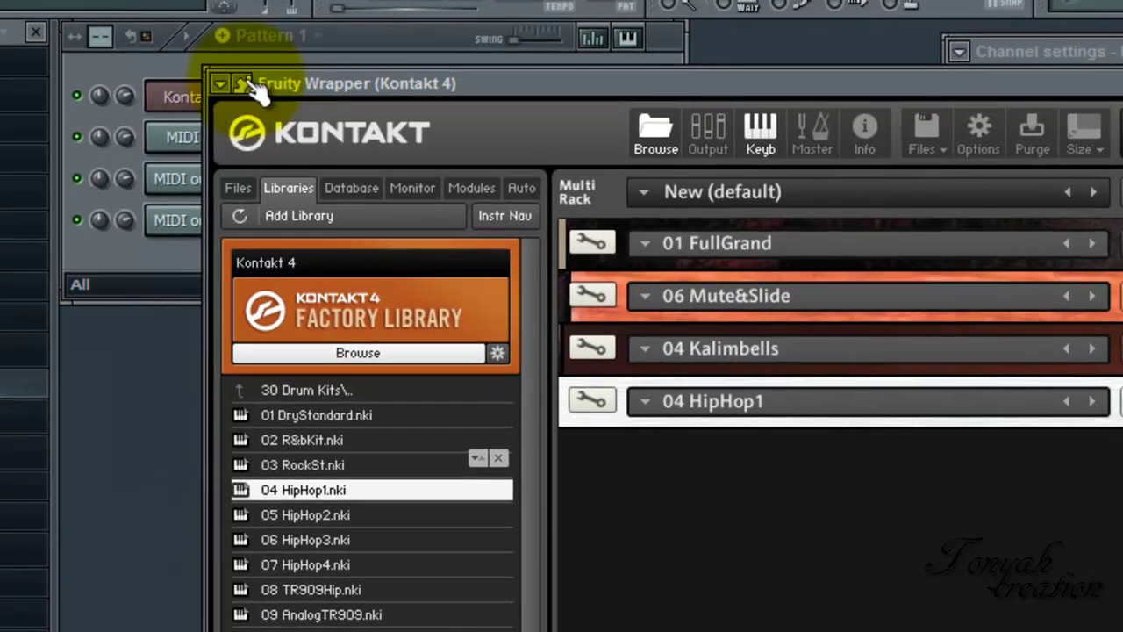
left_click(246, 84)
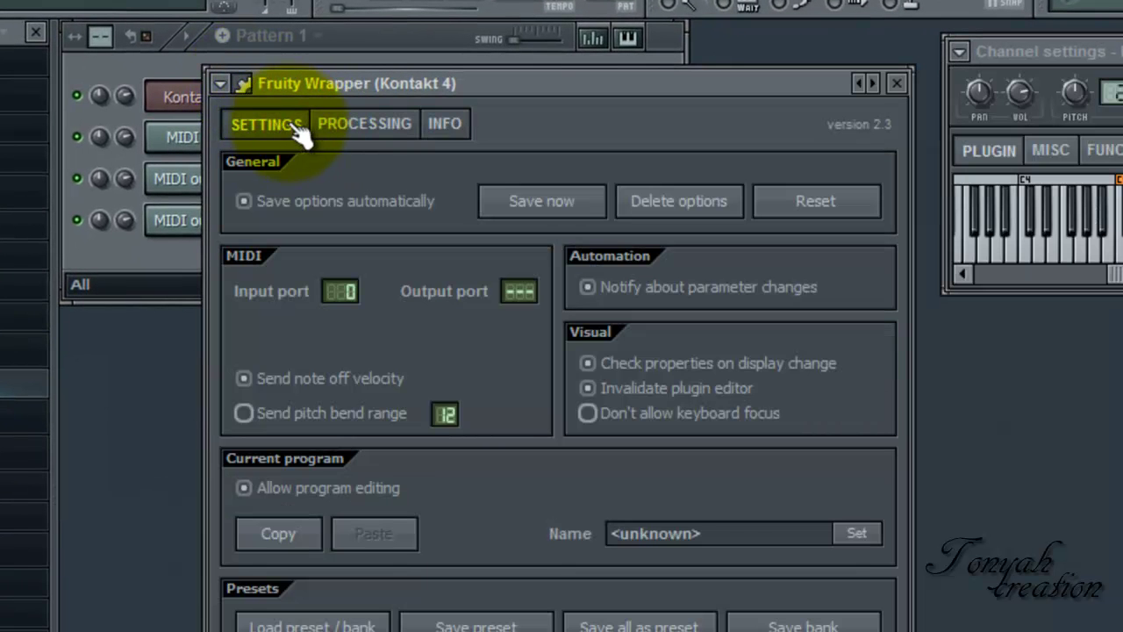
left_click(366, 132)
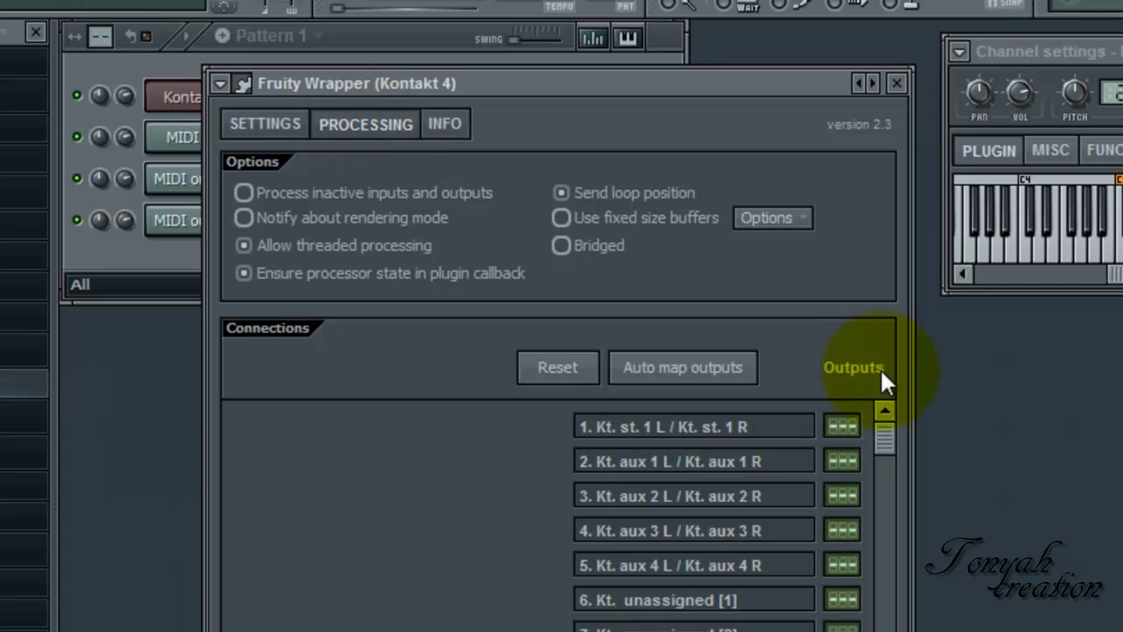
left_click(850, 453)
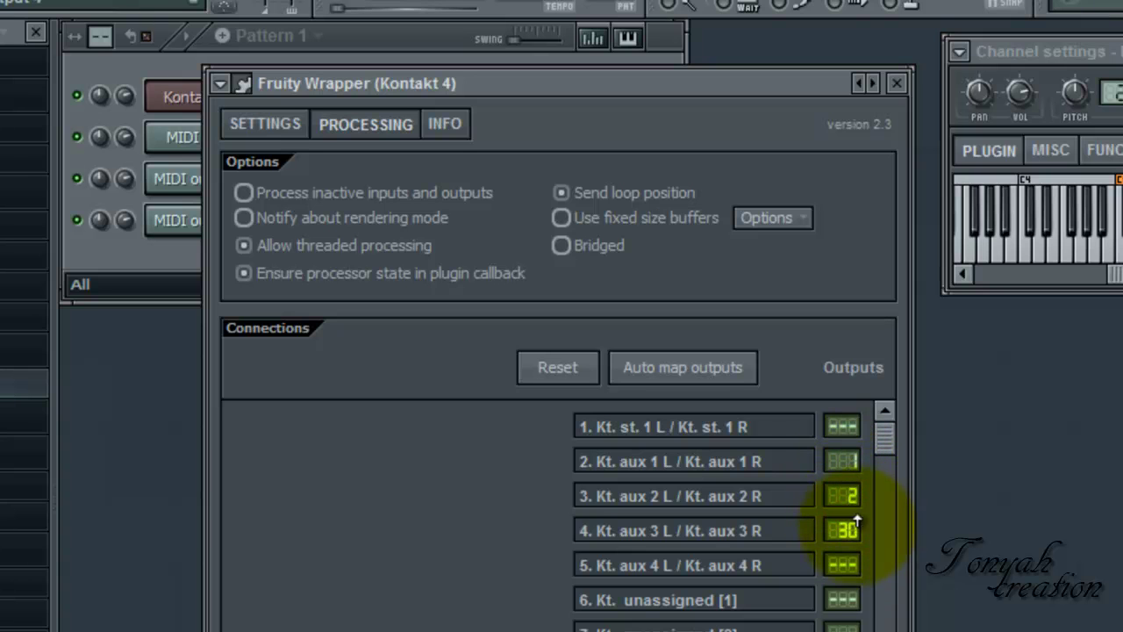
left_click_drag(862, 530, 787, 605)
mouse_move(849, 494)
left_mouse_down()
mouse_move(844, 533)
mouse_move(848, 509)
left_mouse_up()
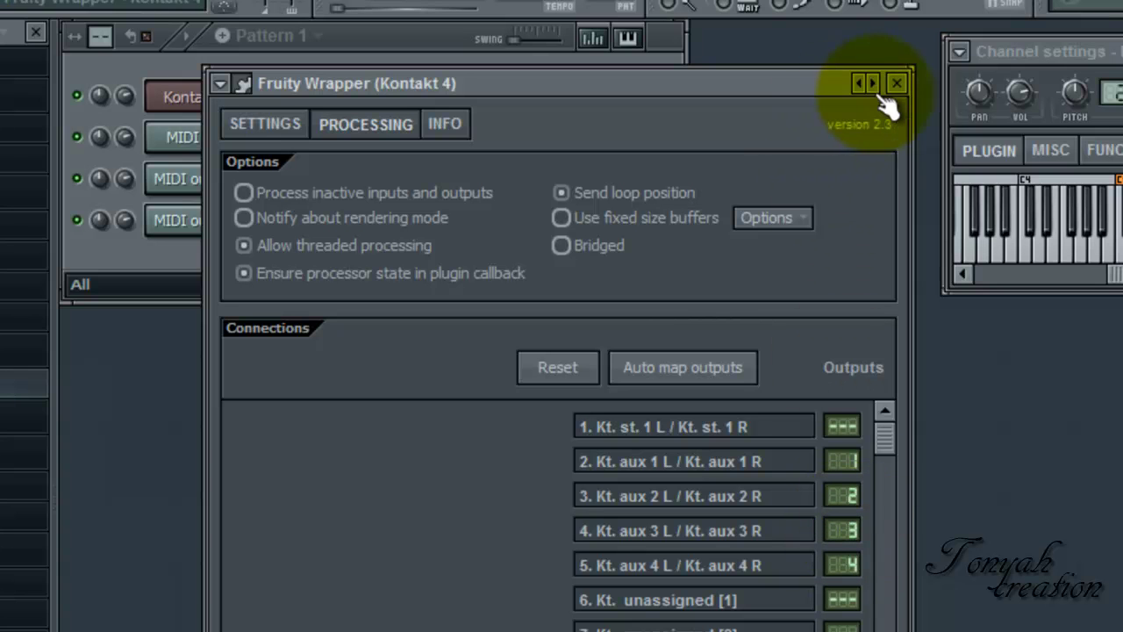
left_click(245, 85)
Play Pattern 1 with the mixer open and Kontakt closed, then select Inserts 2, 3 and 4.
left_click_drag(551, 79, 706, 143)
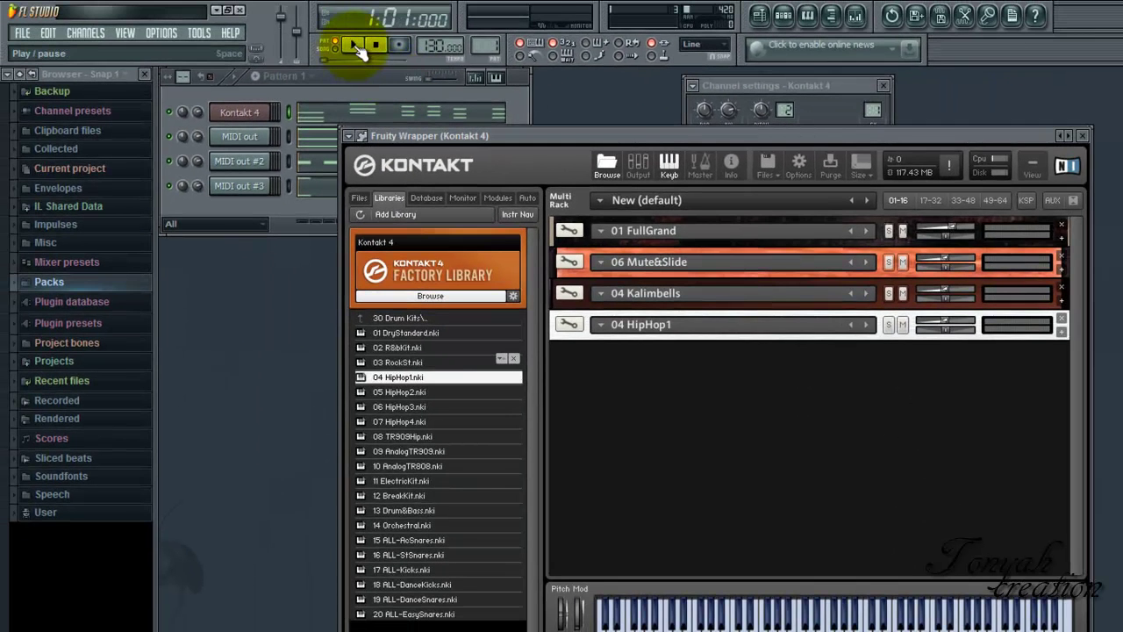
left_click(356, 46)
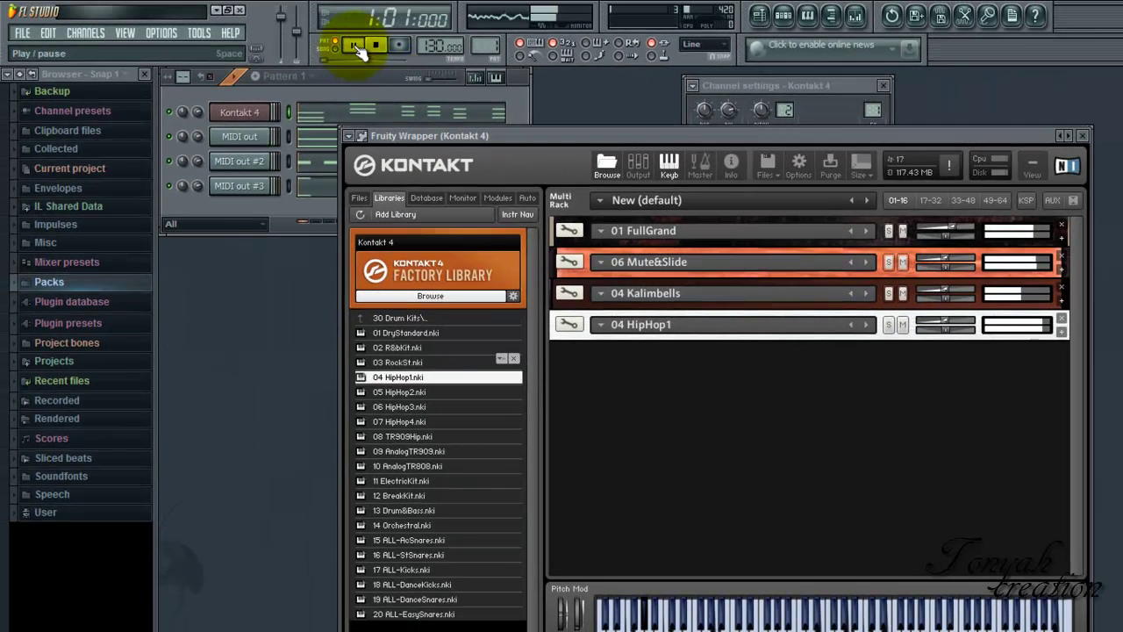
left_click(855, 17)
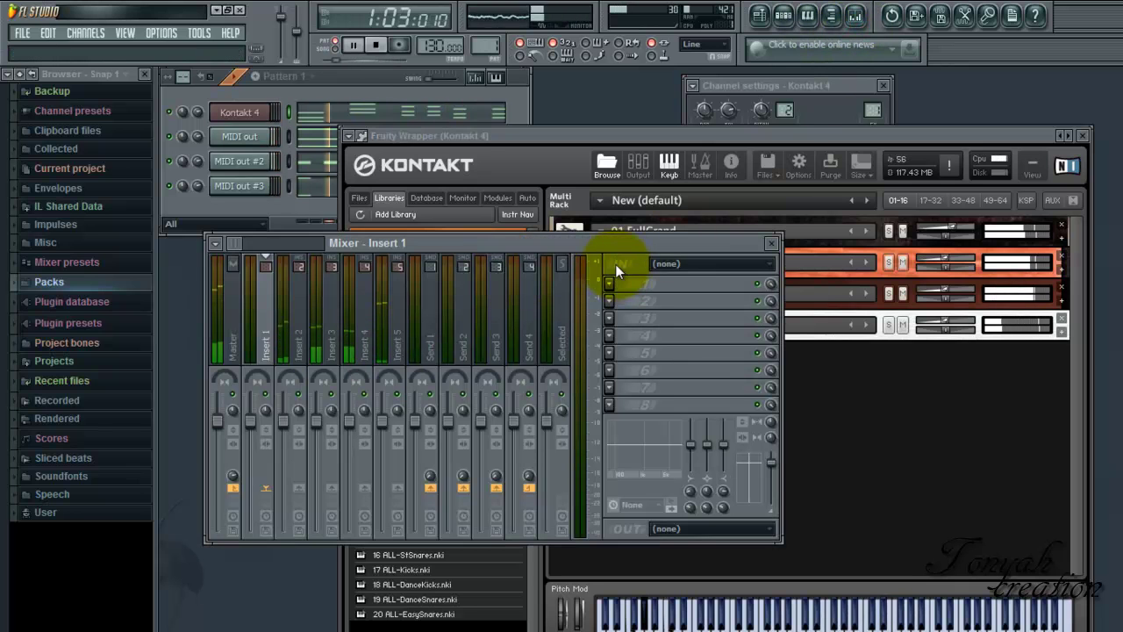
left_click(1088, 138)
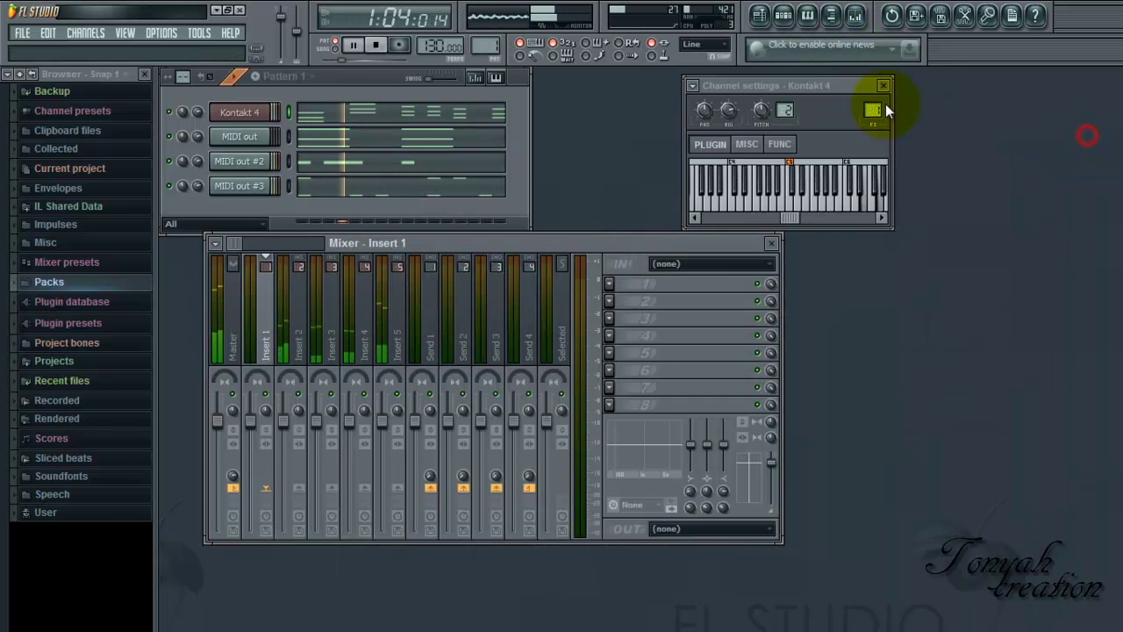
left_click(379, 49)
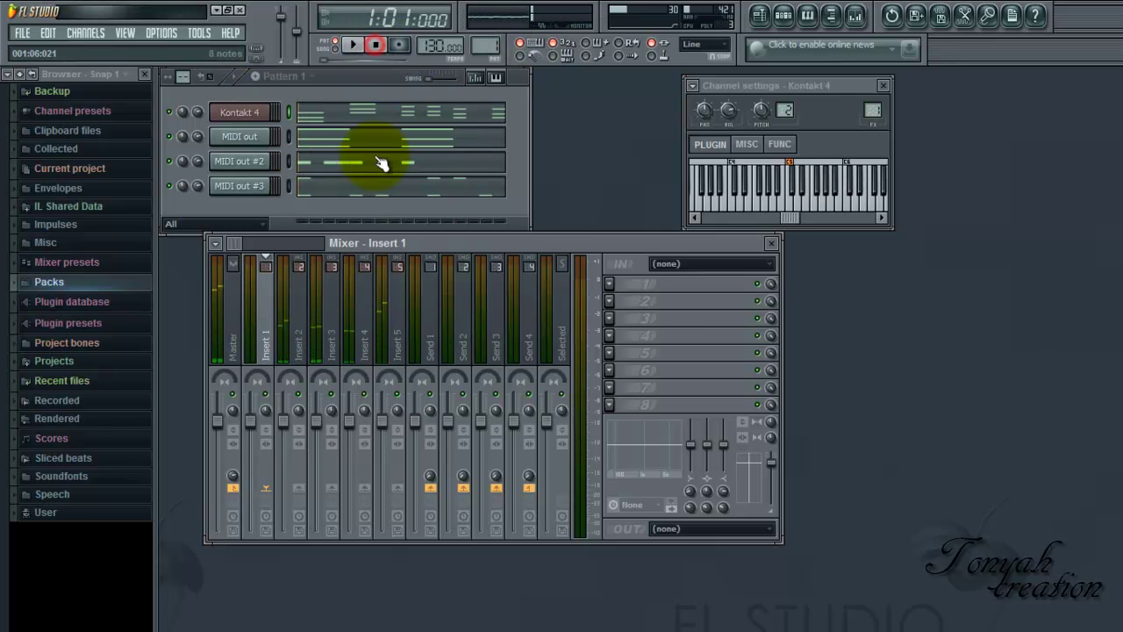
left_click(294, 337)
left_click(330, 341)
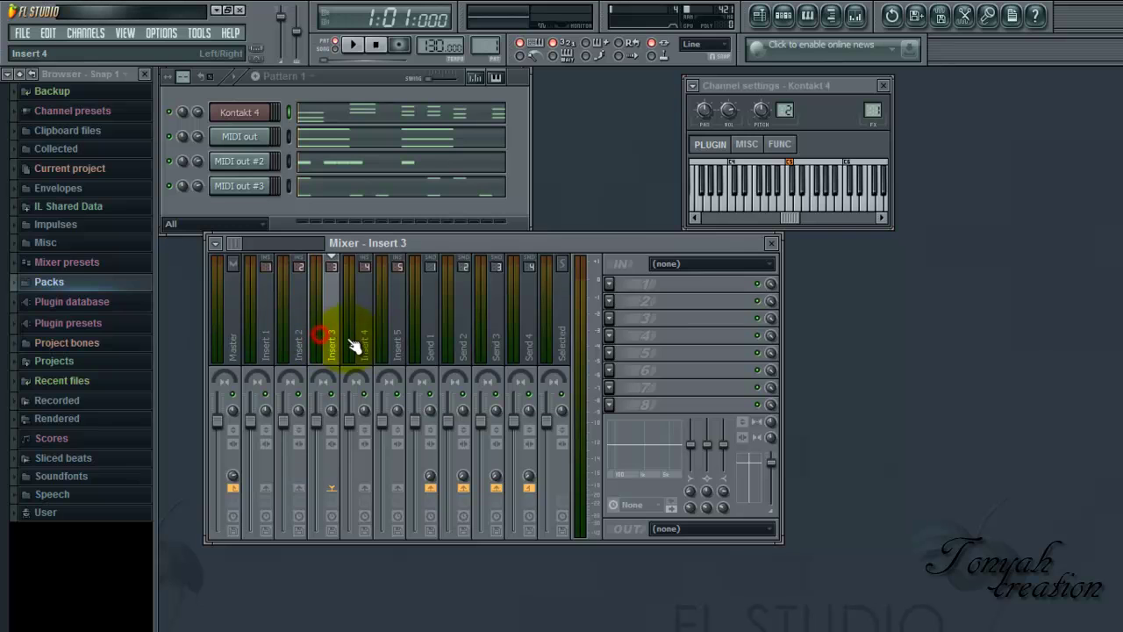
left_click(363, 342)
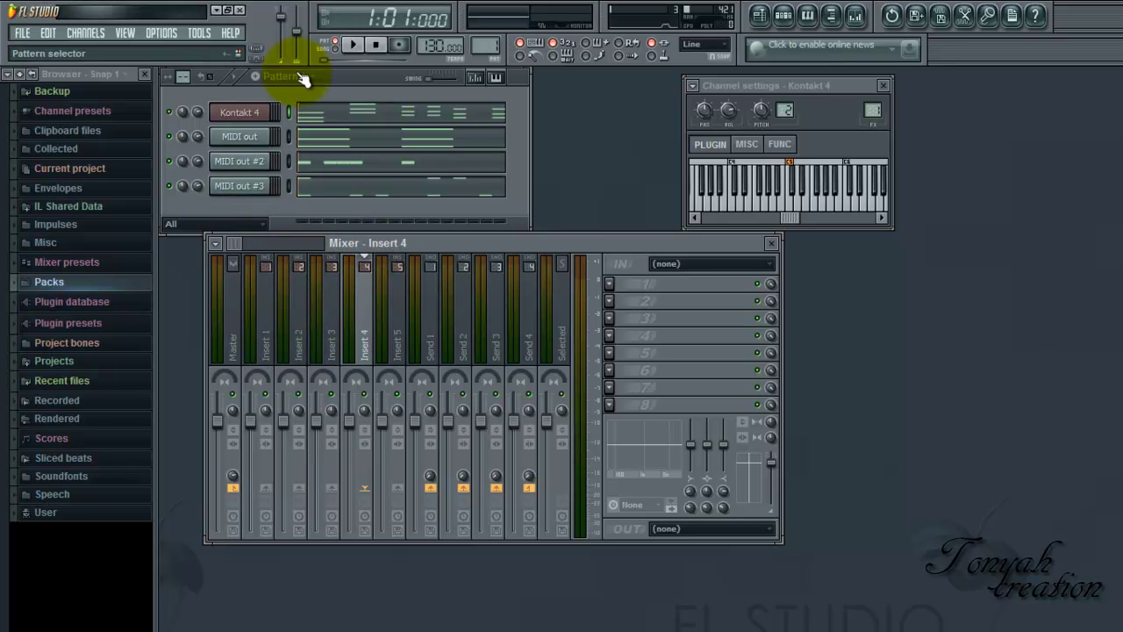
Adjust MIDI out #3's mute option, load Fruity Parametric EQ 2 on Insert 4, and start playback.
right_click(168, 183)
left_click(186, 193)
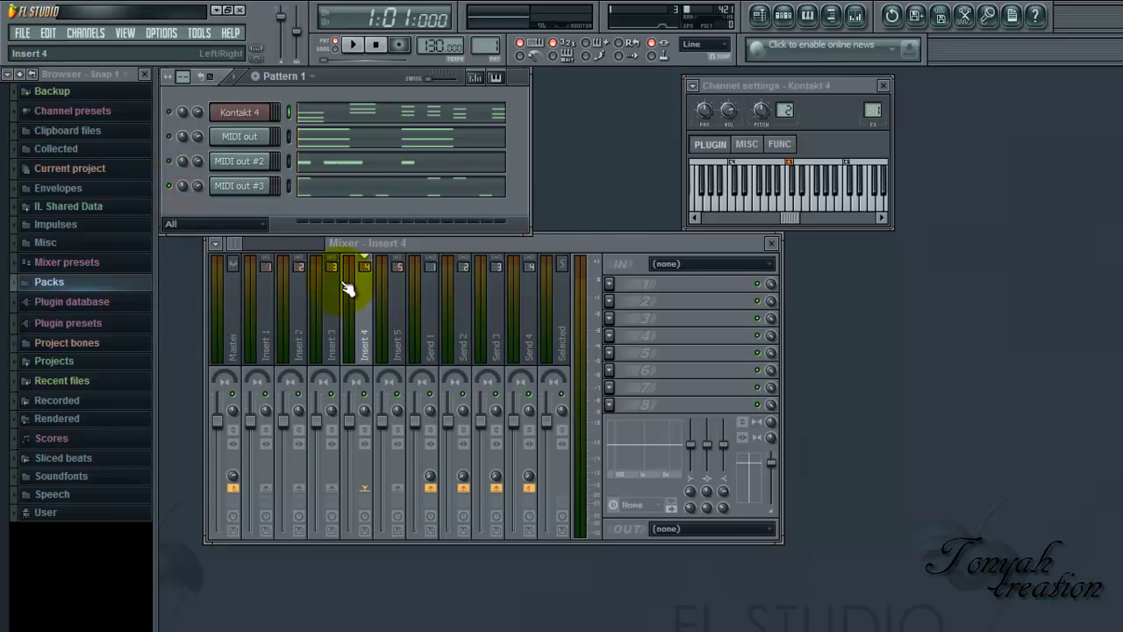
left_click(608, 282)
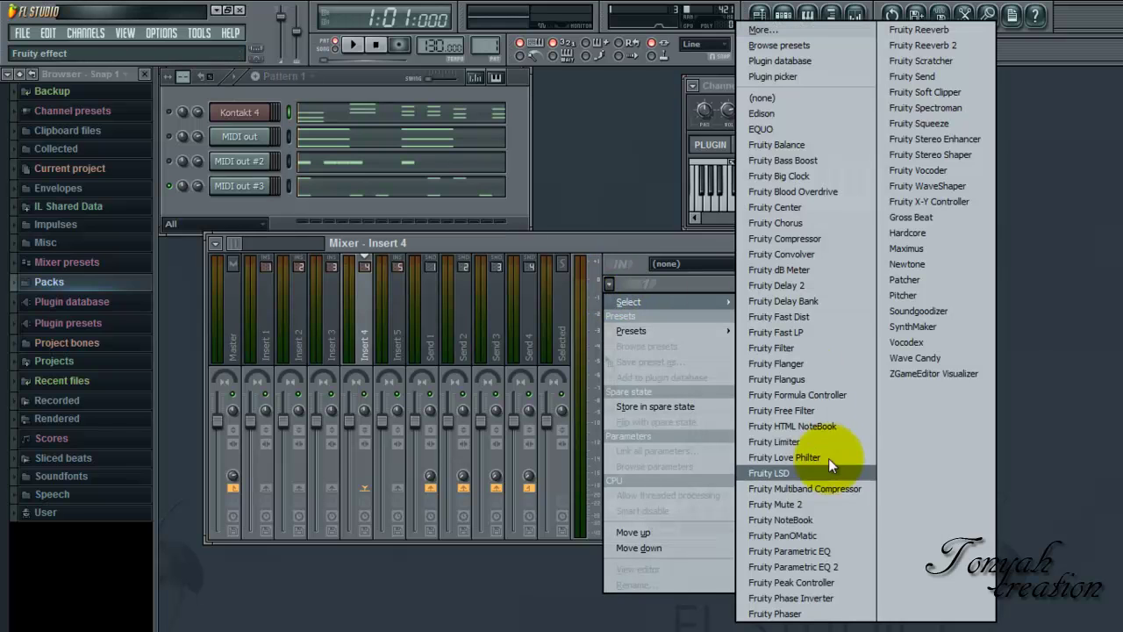
left_click(801, 568)
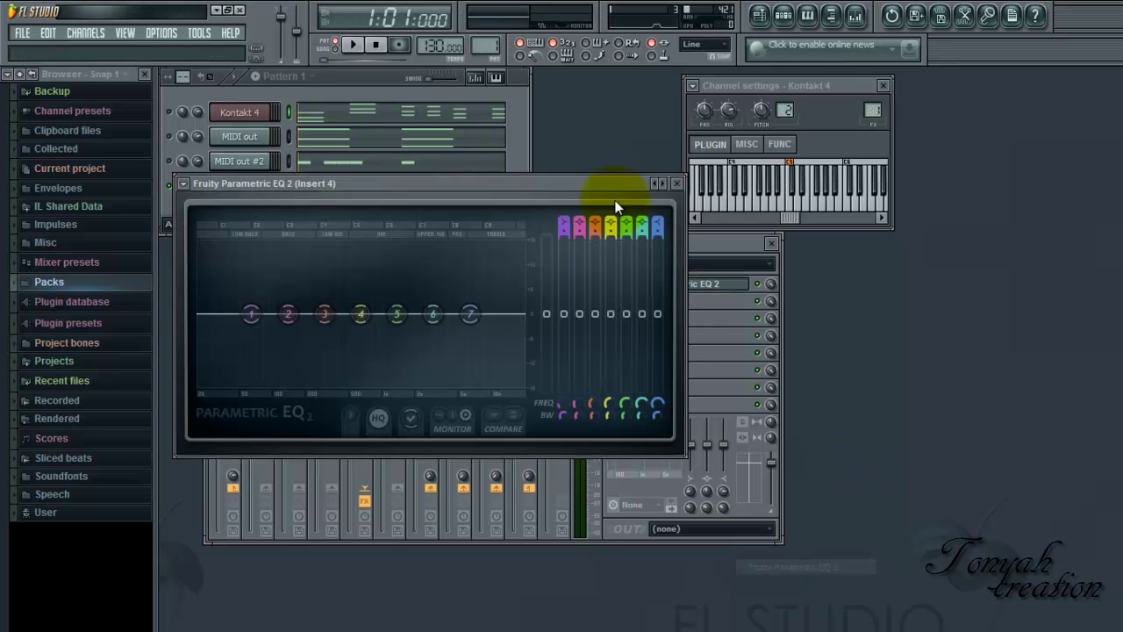
left_click(354, 47)
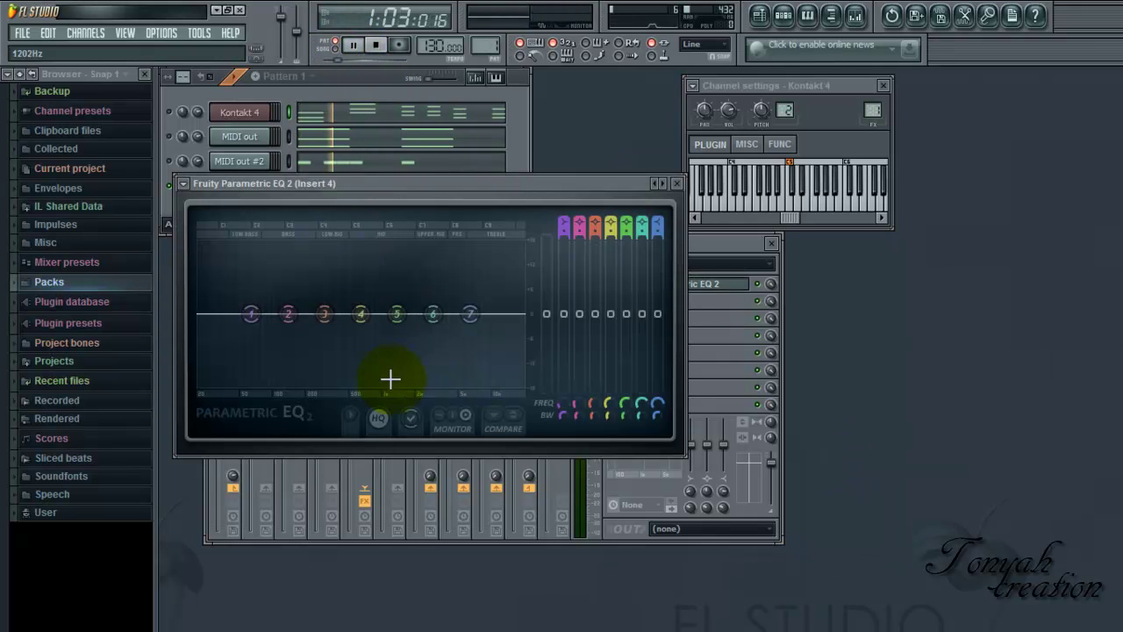
Check the Parametric EQ 2 window on Insert 4, close it, and open slot 1's options.
left_click_drag(424, 184, 548, 283)
left_click(781, 275)
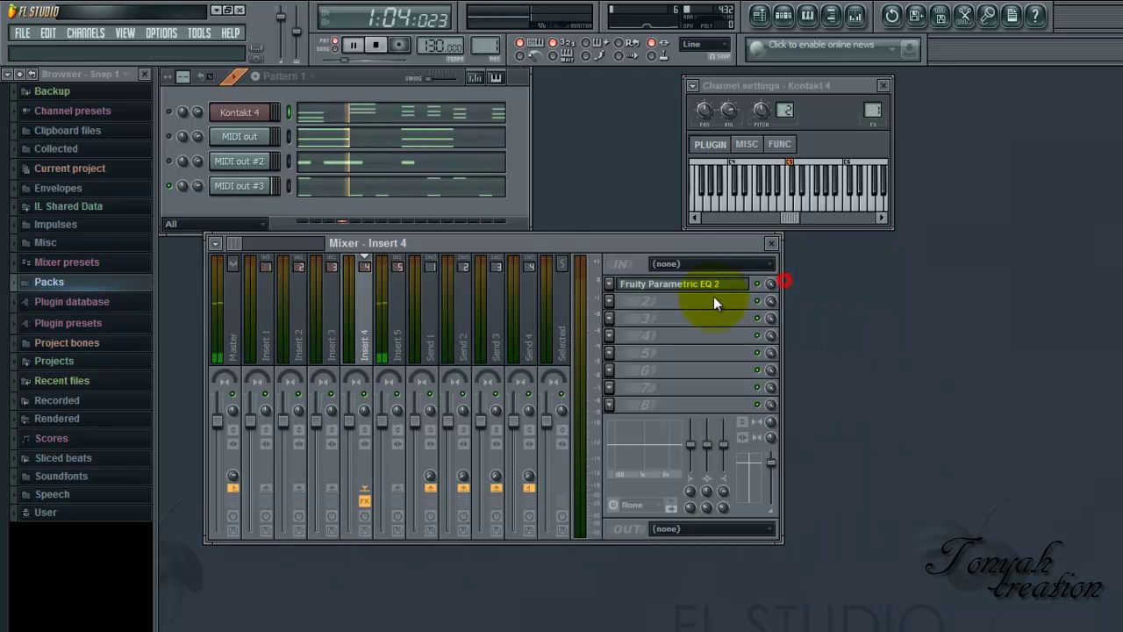
left_click(629, 288)
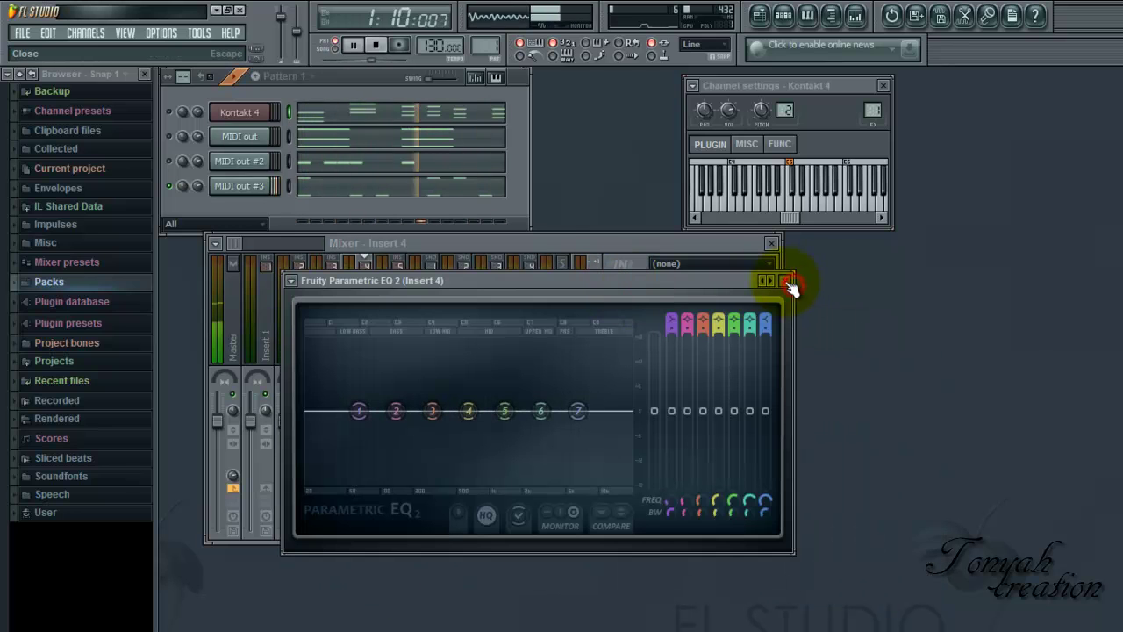
left_click(788, 285)
left_click(612, 284)
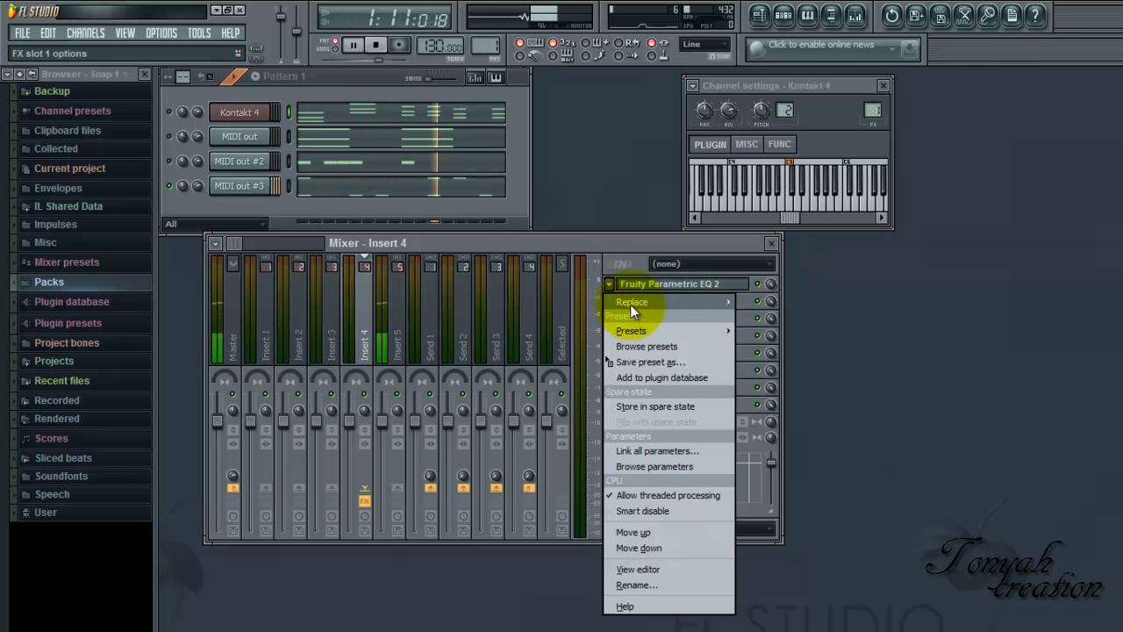
Clear Insert 4's first slot and load Fruity Parametric EQ 2 onto Insert 5.
mouse_move(630, 304)
left_click(789, 100)
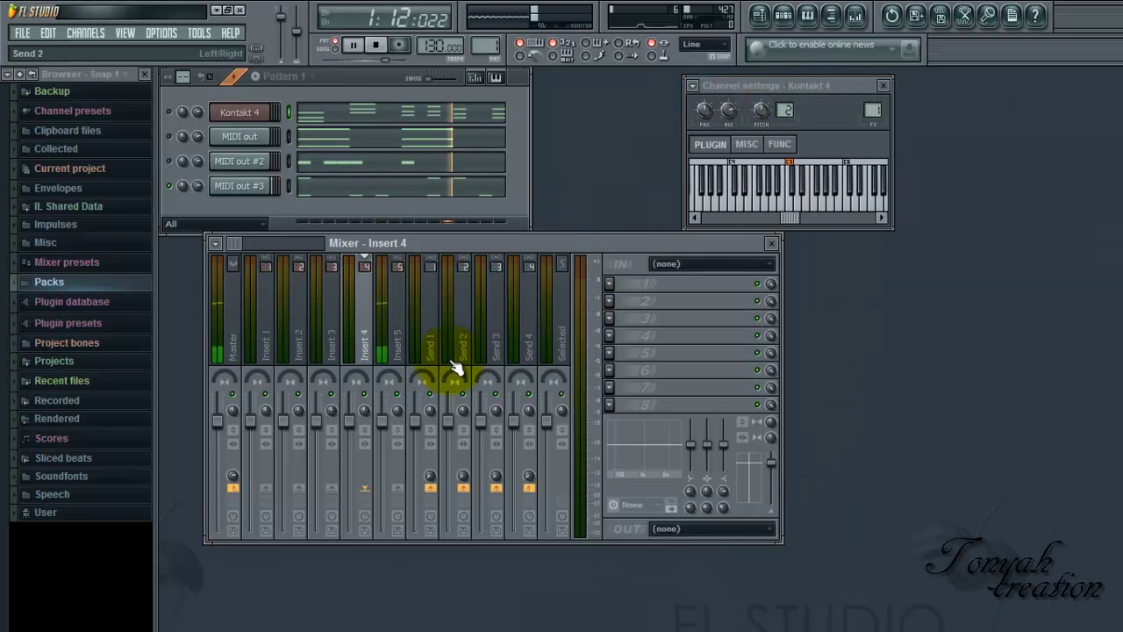
left_click(402, 289)
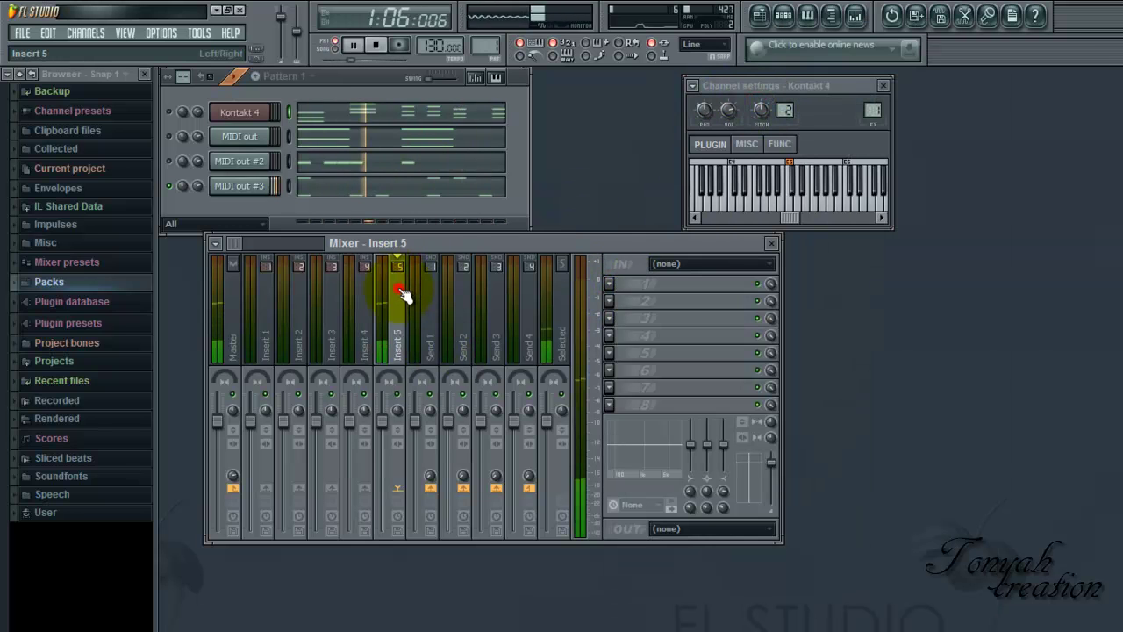
left_click(611, 283)
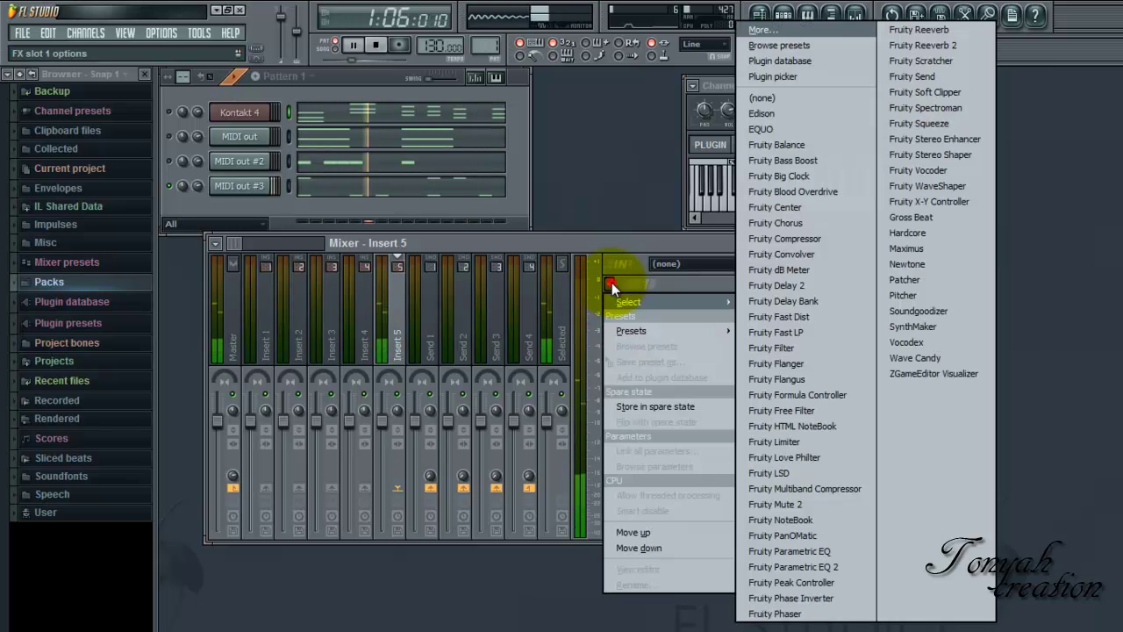
left_click(804, 565)
Boost EQ band 3 near 188 Hz and cut band 4 at 686 Hz.
left_click_drag(381, 185, 709, 214)
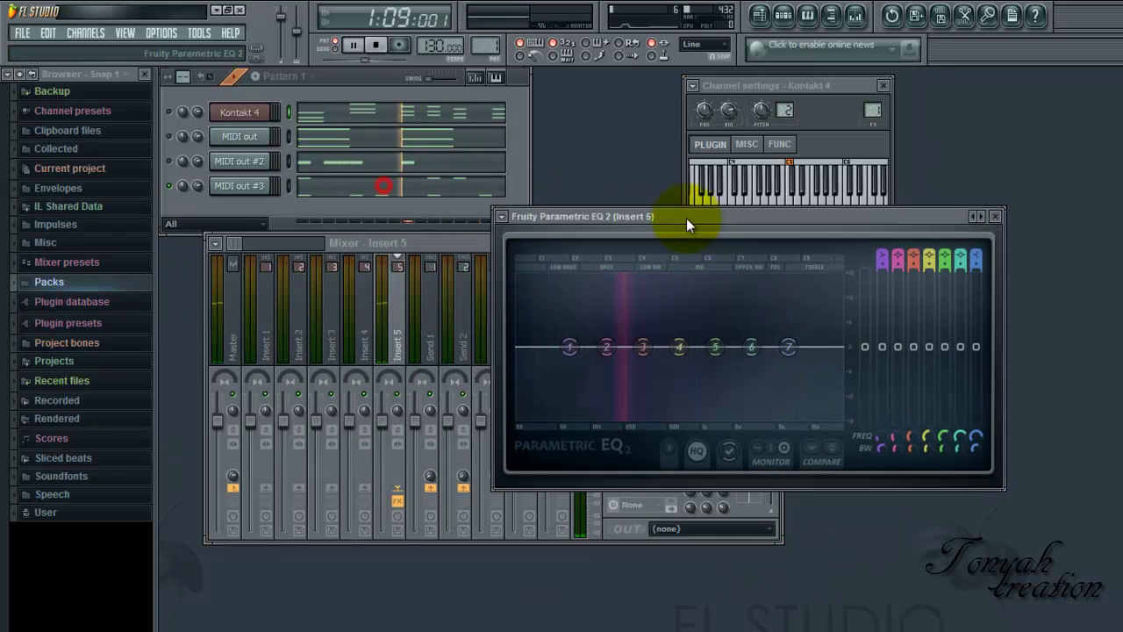
left_click_drag(653, 342, 638, 316)
left_click_drag(703, 346, 693, 368)
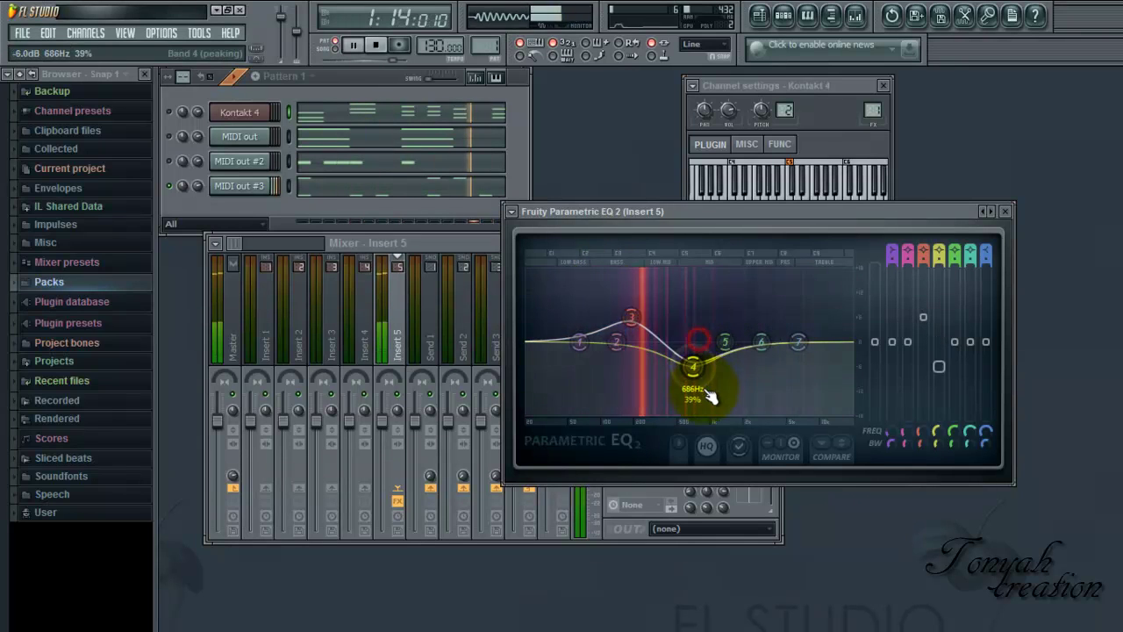
Load Fruity Parametric EQ 2 on Insert 4, boost band 6 near 3.9 kHz, and stop playback.
left_click(1005, 211)
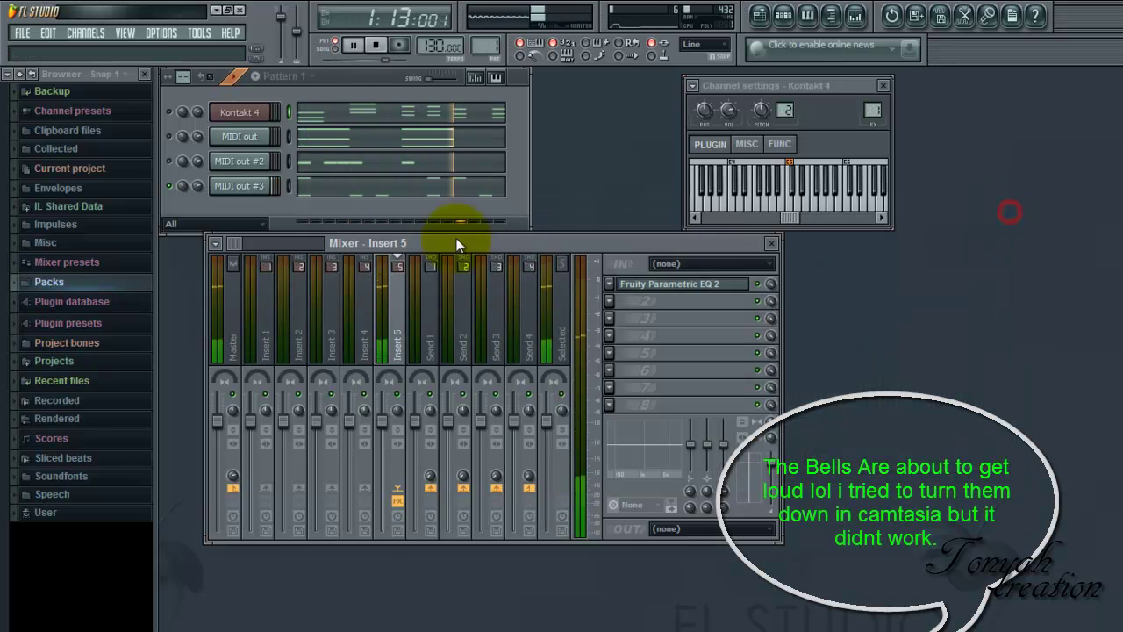
left_click(238, 161)
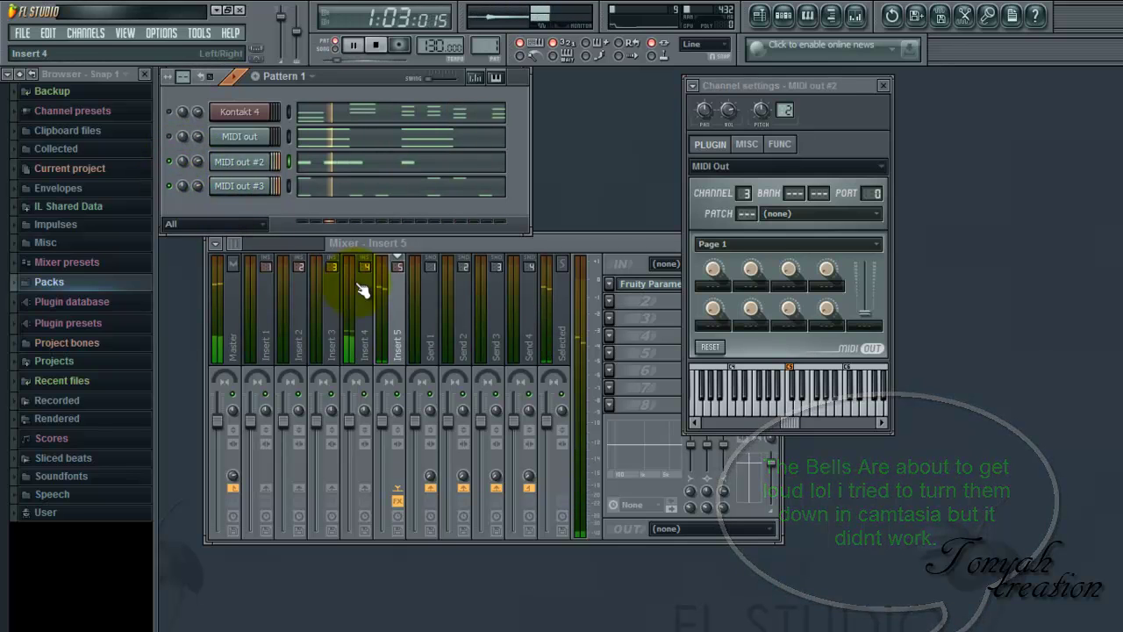
left_click(359, 326)
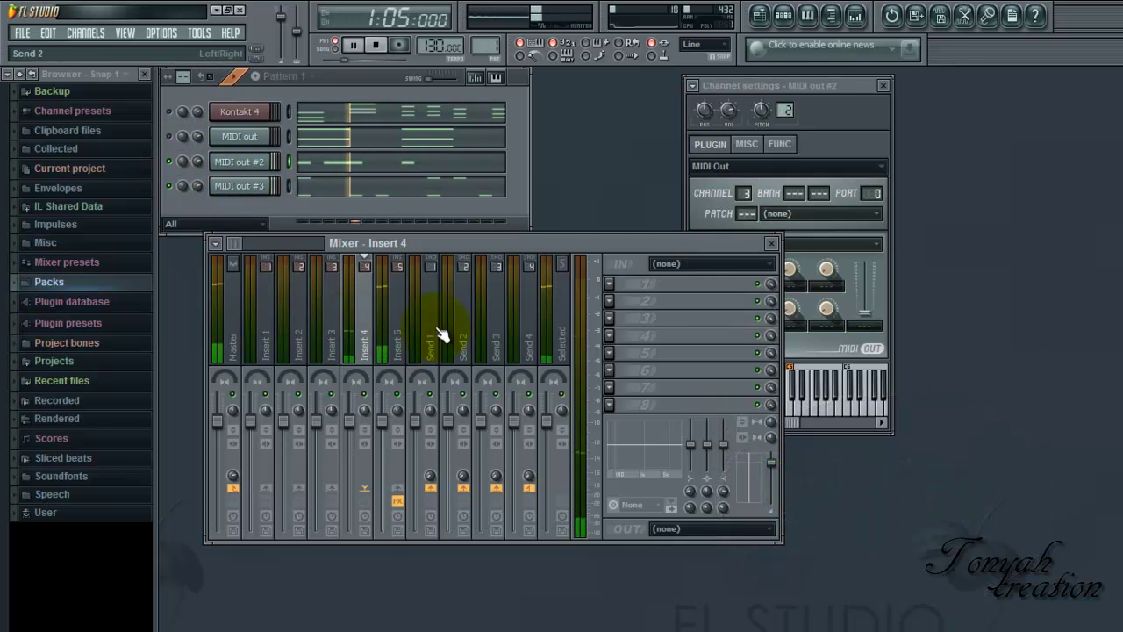
left_click(609, 284)
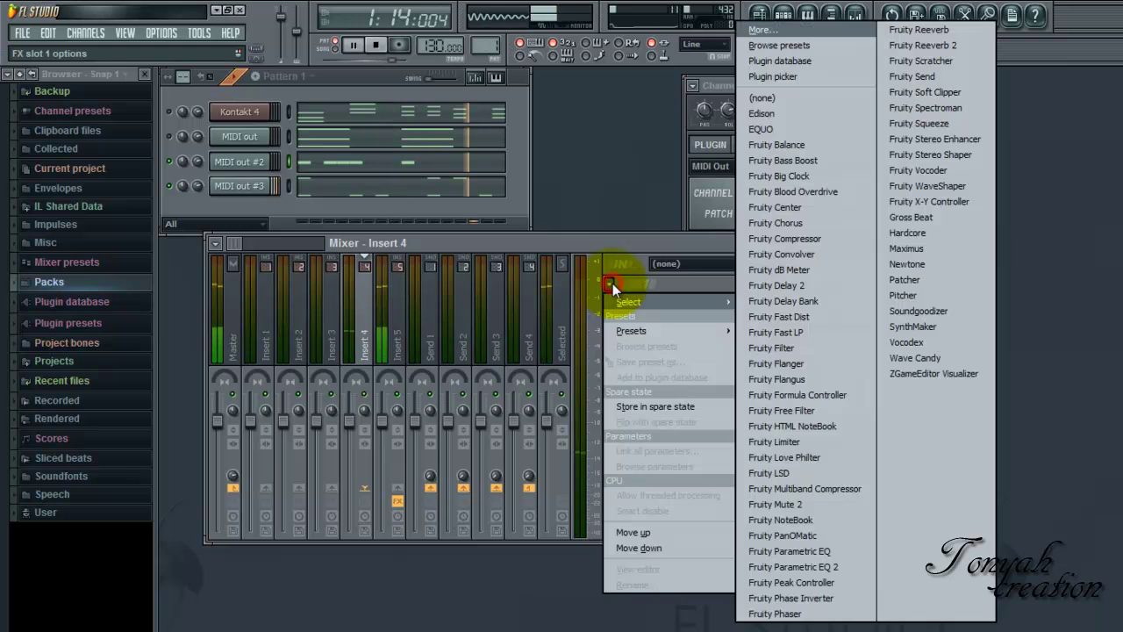
left_click(793, 567)
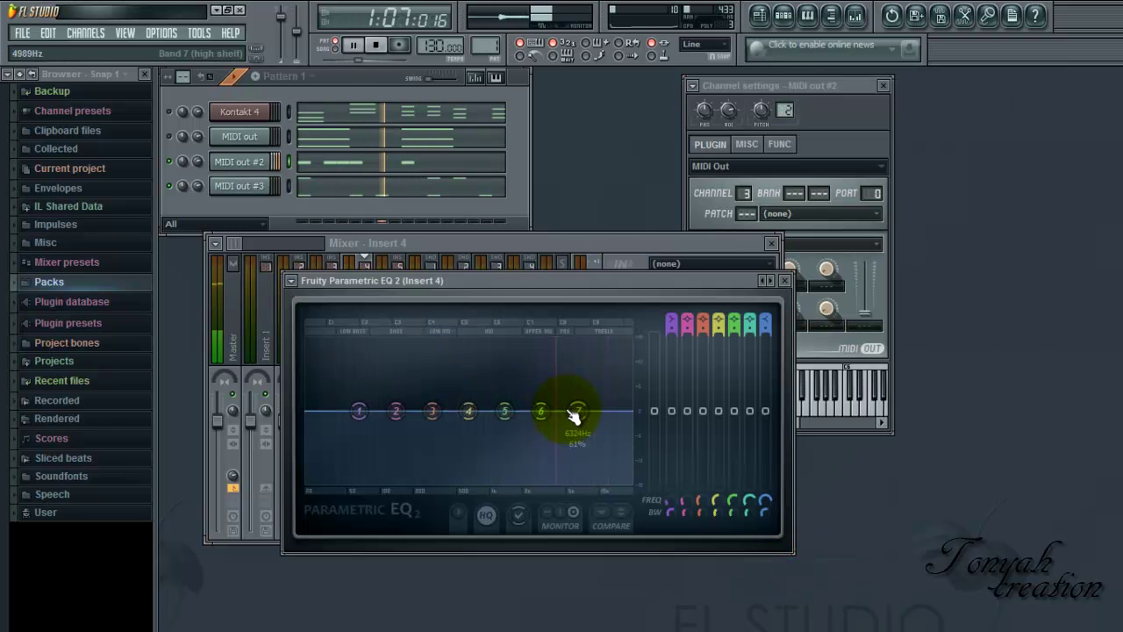
left_click_drag(541, 411, 566, 358)
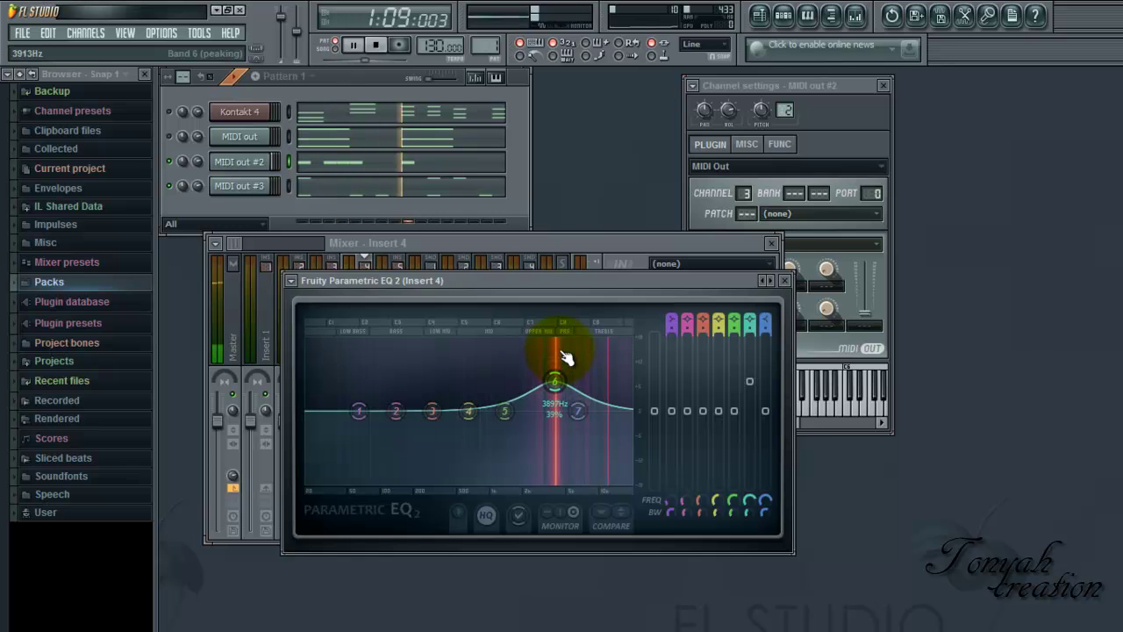
left_click(788, 282)
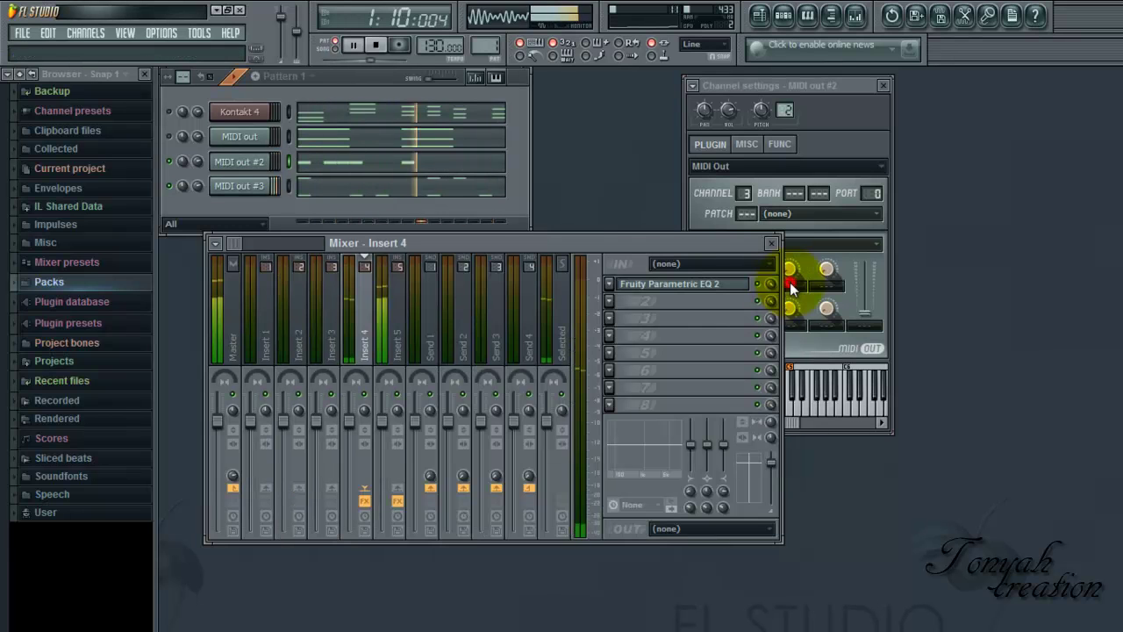
key("space")
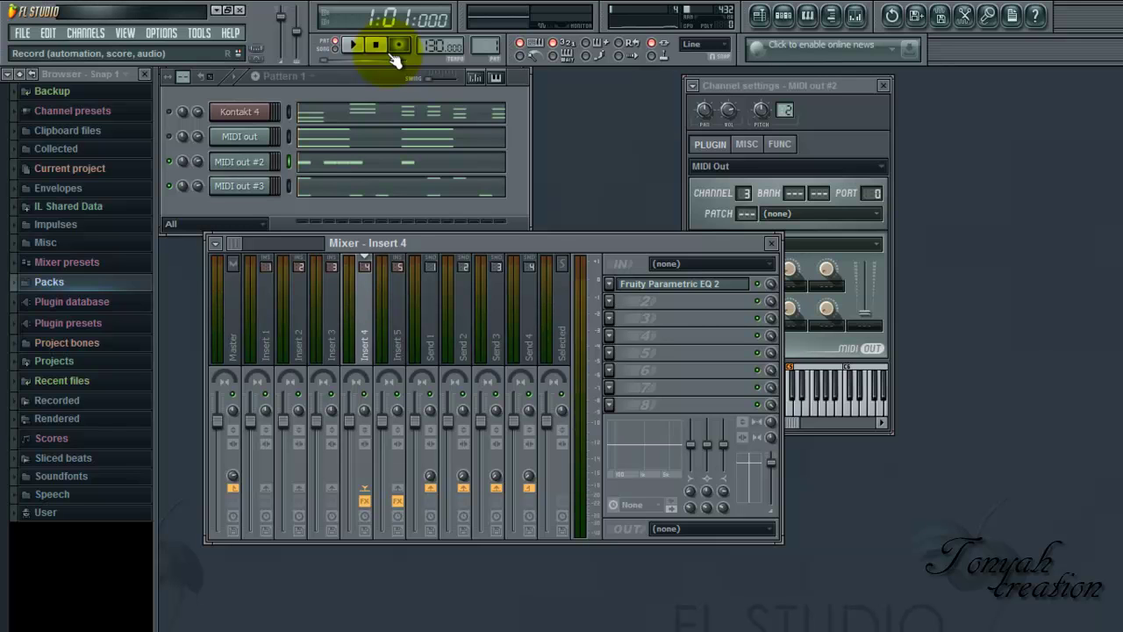
Turn the MIDI out channel on, play the pattern, and check Insert 3's empty first slot.
left_click(288, 137)
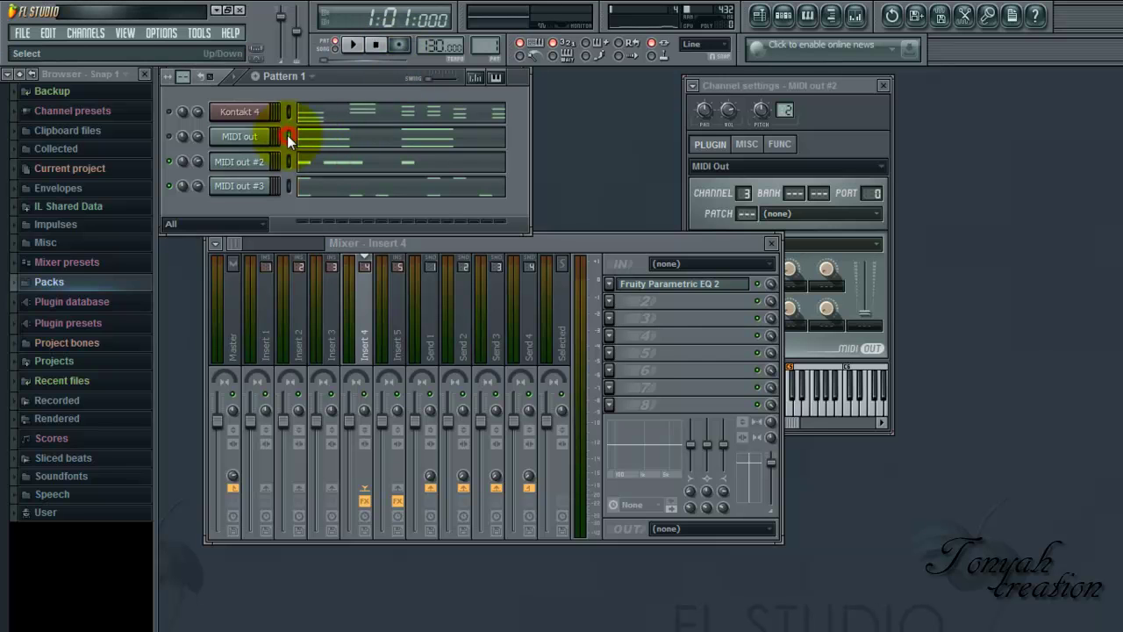
left_click(172, 138)
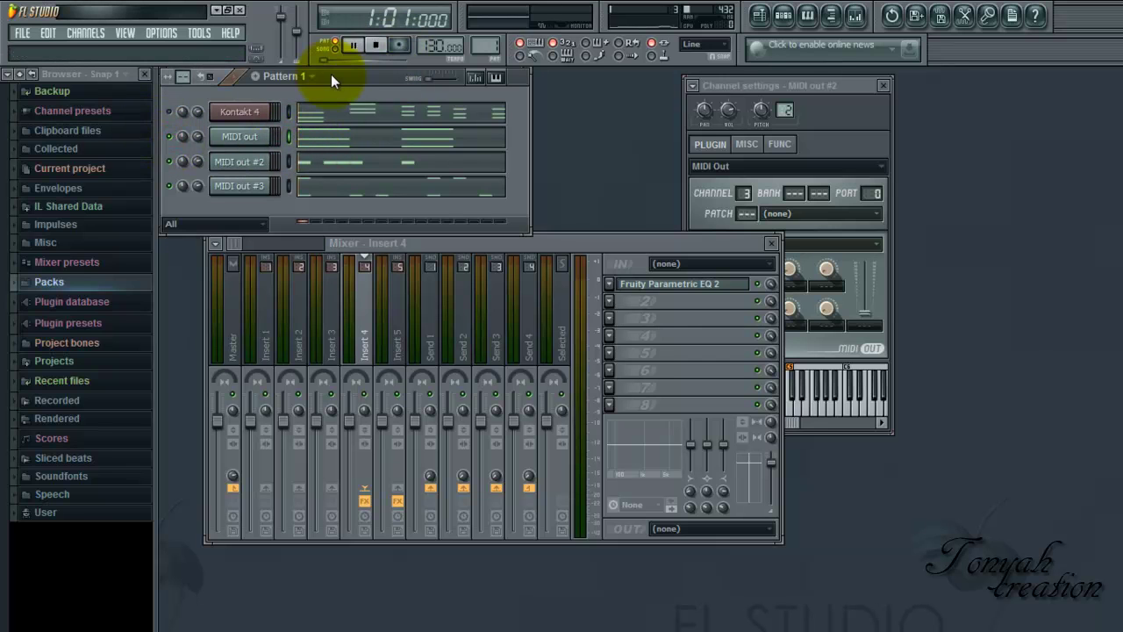
key("space")
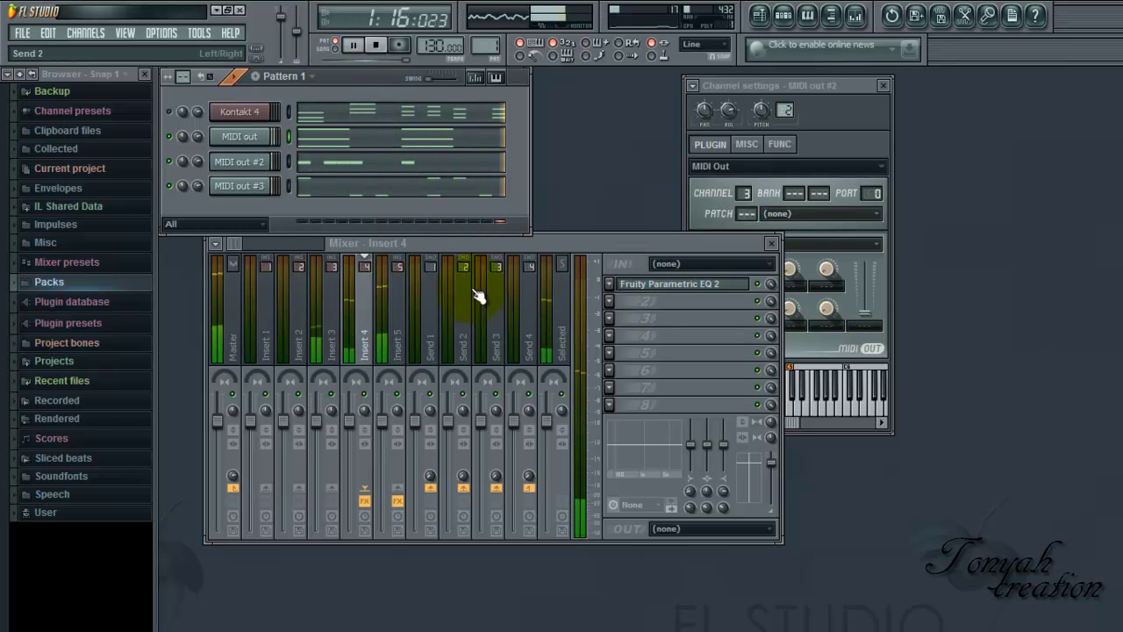
left_click(326, 306)
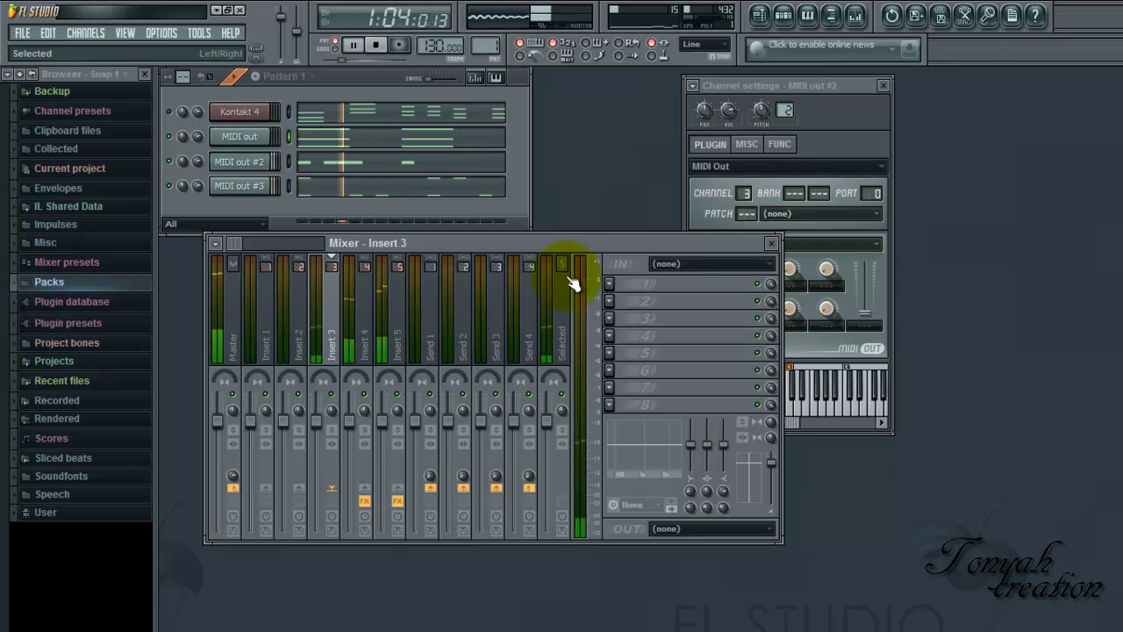
left_click(609, 283)
left_click(609, 282)
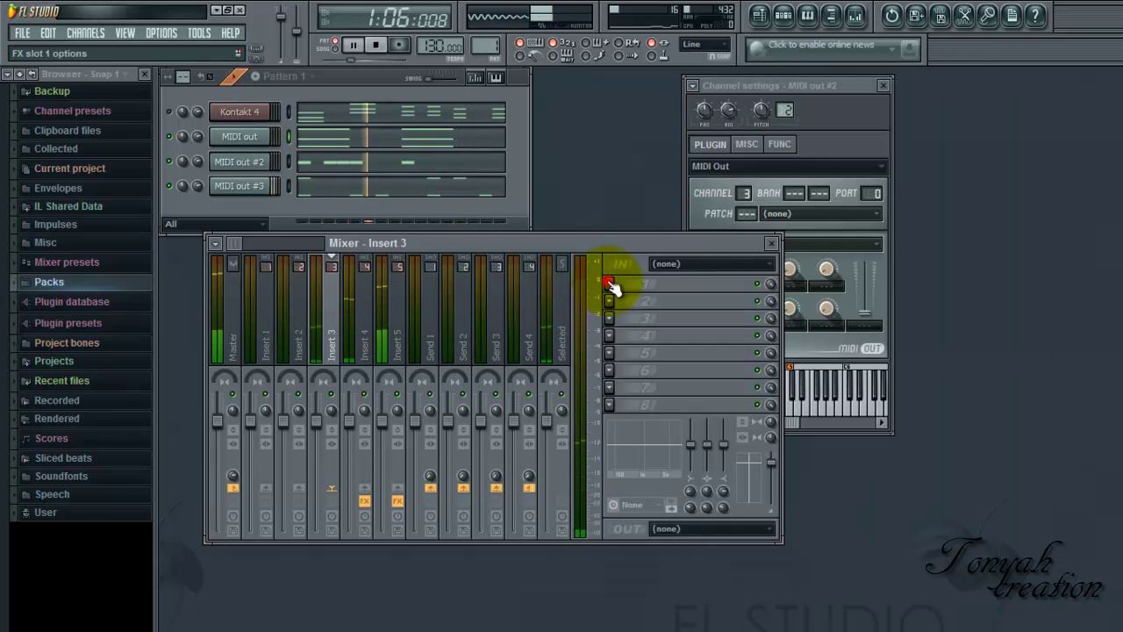
Lower a channel's volume, pan MIDI out #2 18% right, and stop playback.
left_click(182, 113)
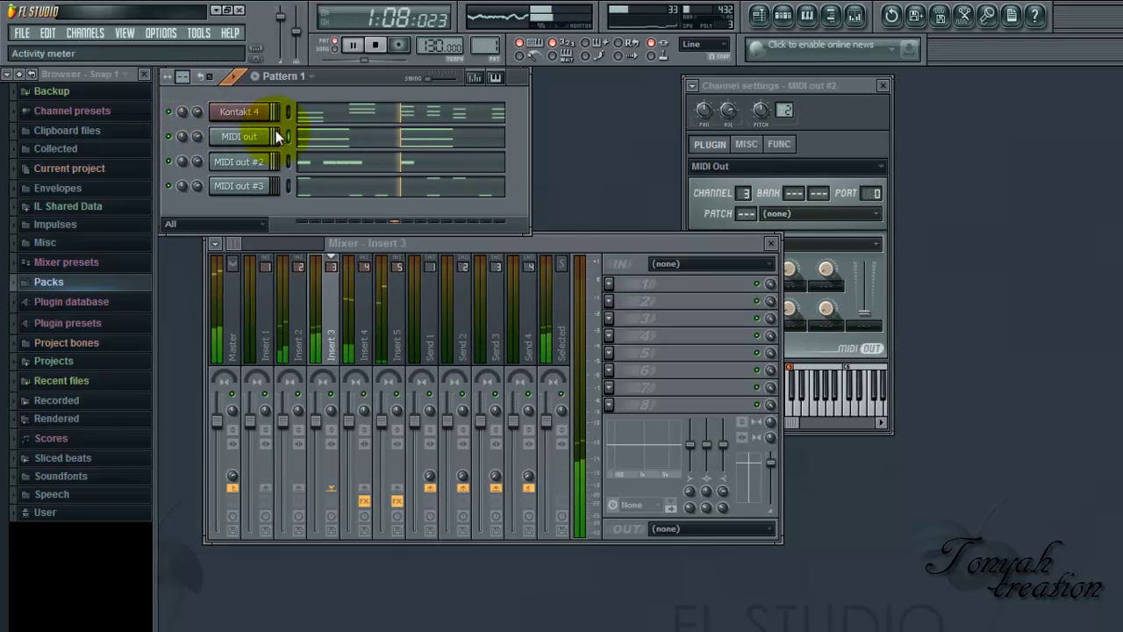
left_click_drag(195, 109, 195, 93)
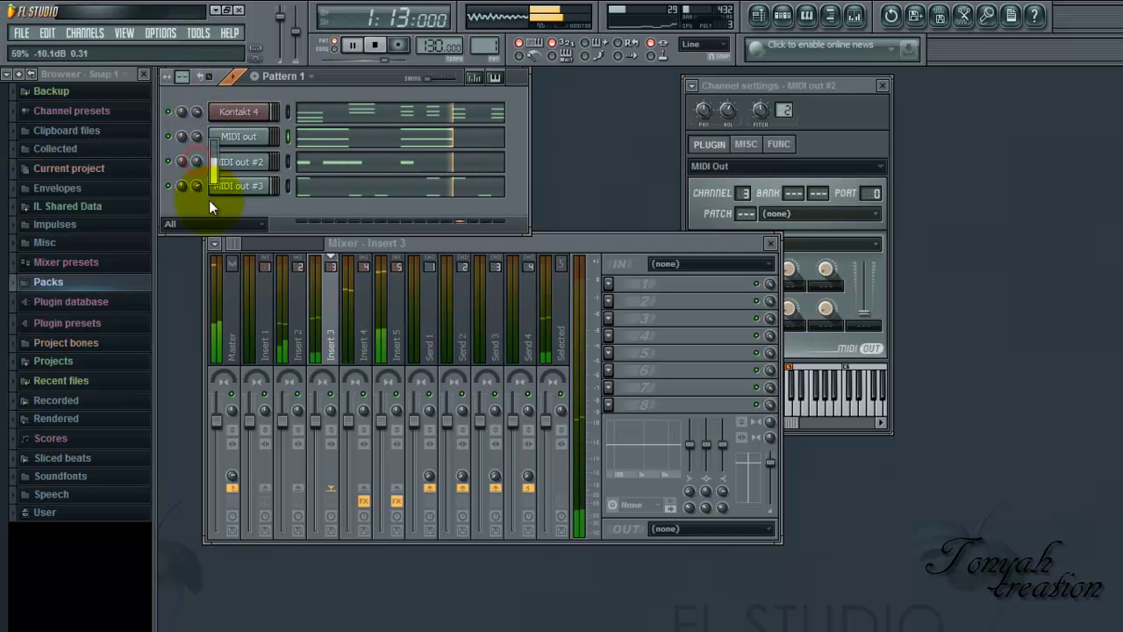
left_click_drag(180, 156, 178, 138)
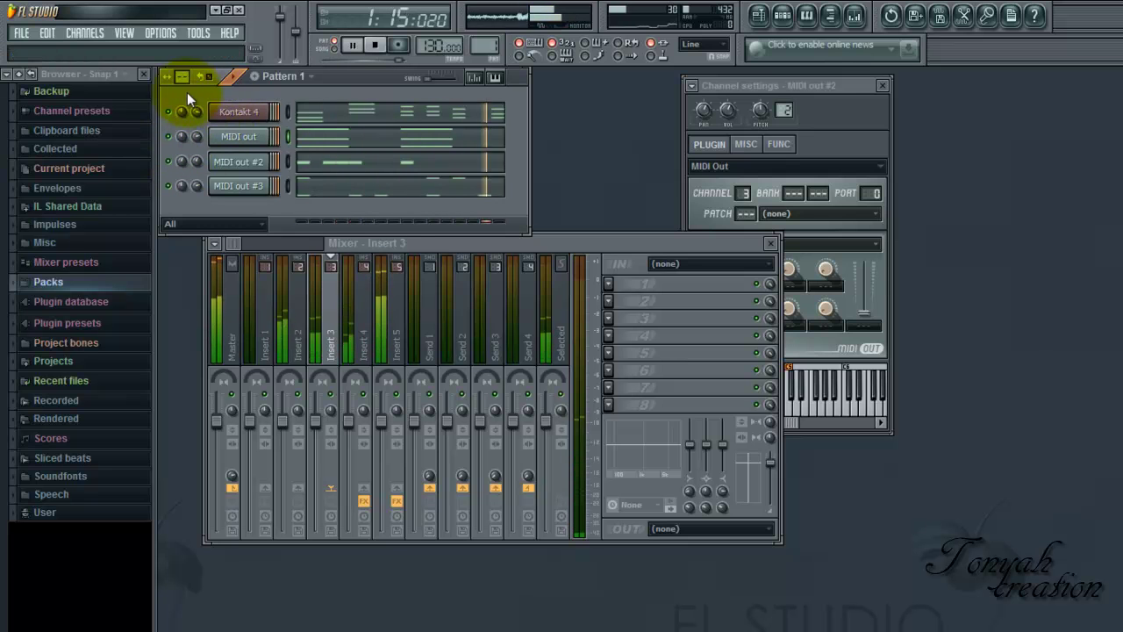
left_click(376, 48)
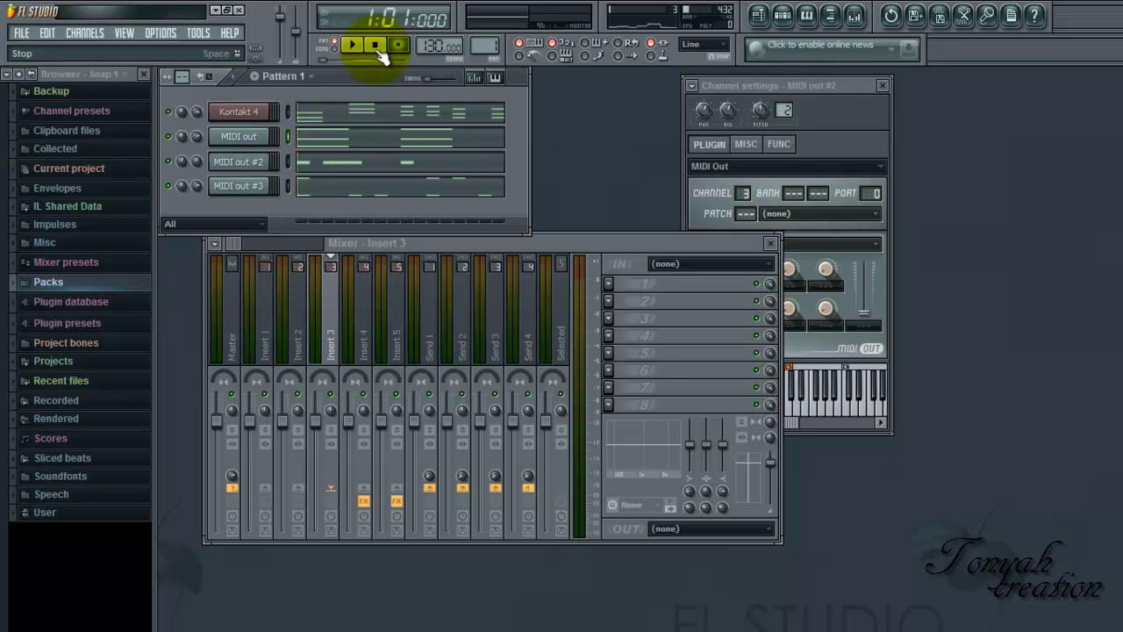
left_click(164, 34)
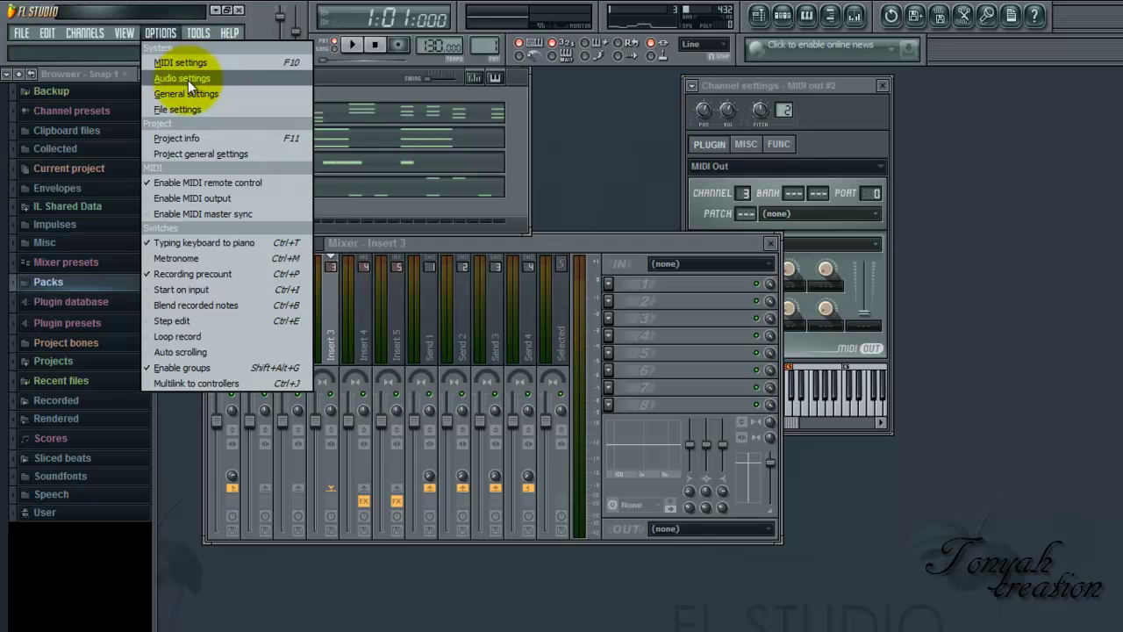
left_click(191, 78)
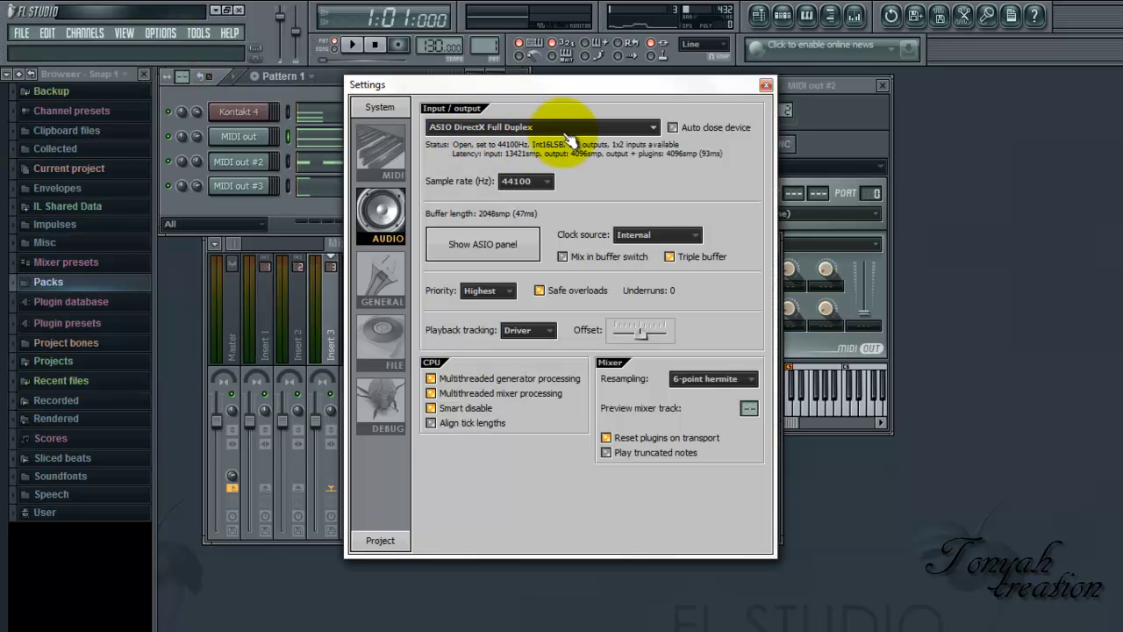
left_click(765, 85)
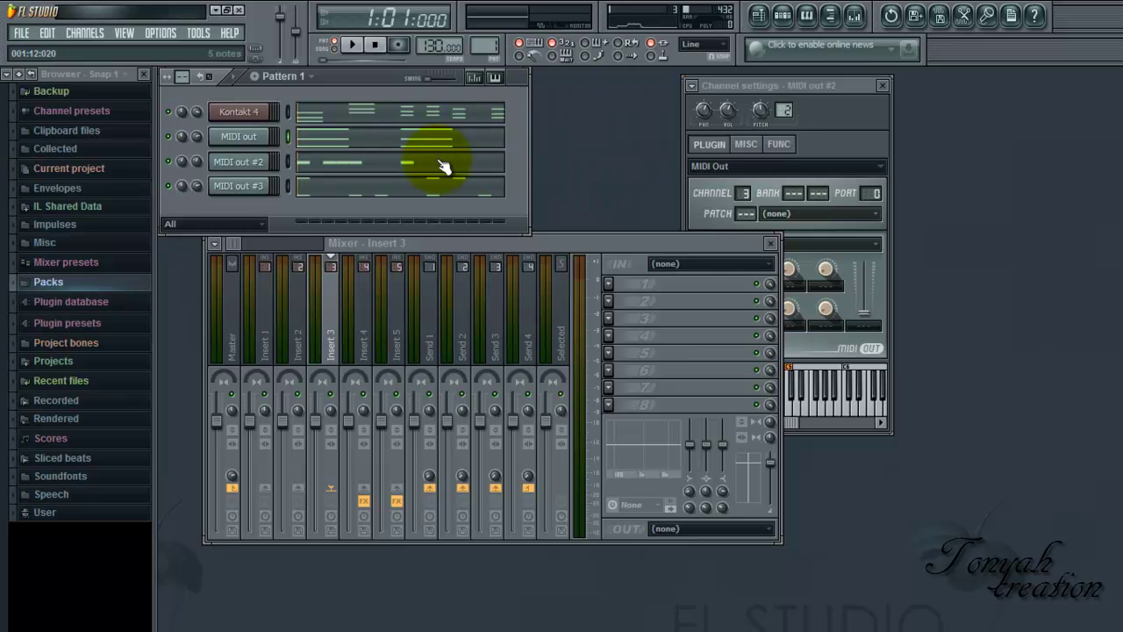
Close the mixer, reopen the Kontakt 4 rack, move it top-left, then close it.
left_click_drag(737, 249, 726, 253)
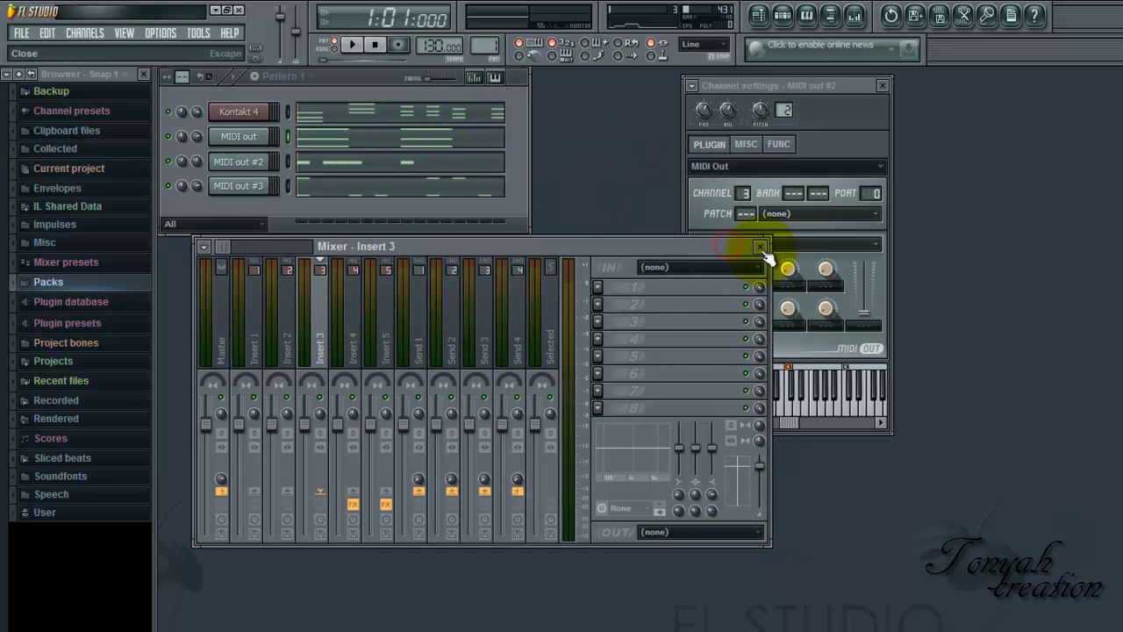
left_click(762, 249)
left_click(239, 113)
left_click_drag(659, 136, 549, 98)
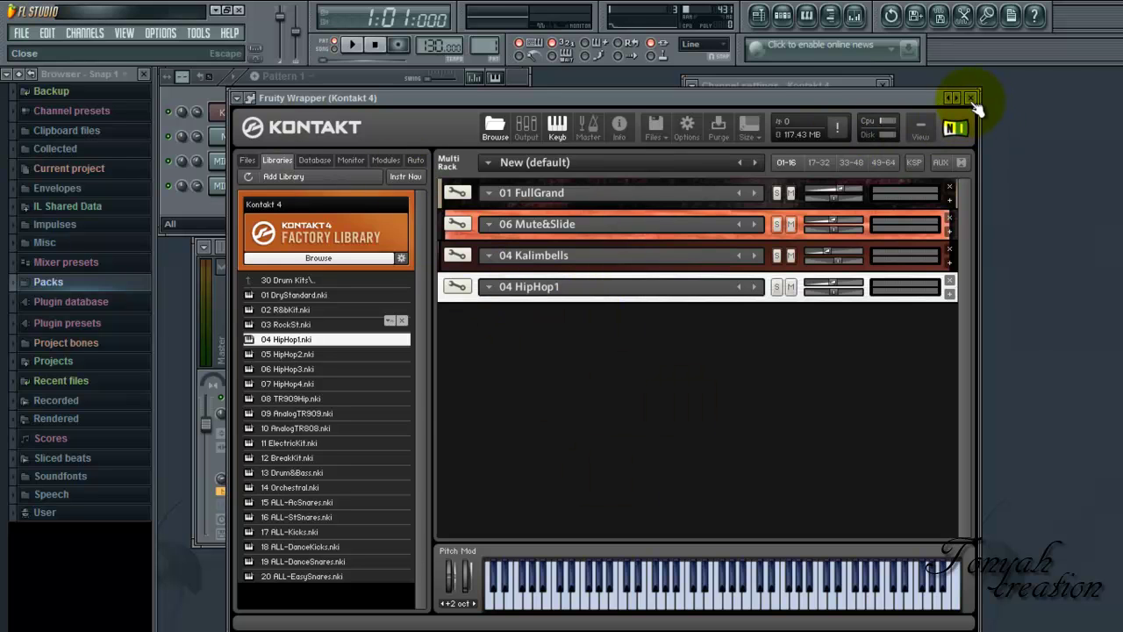
left_click(971, 97)
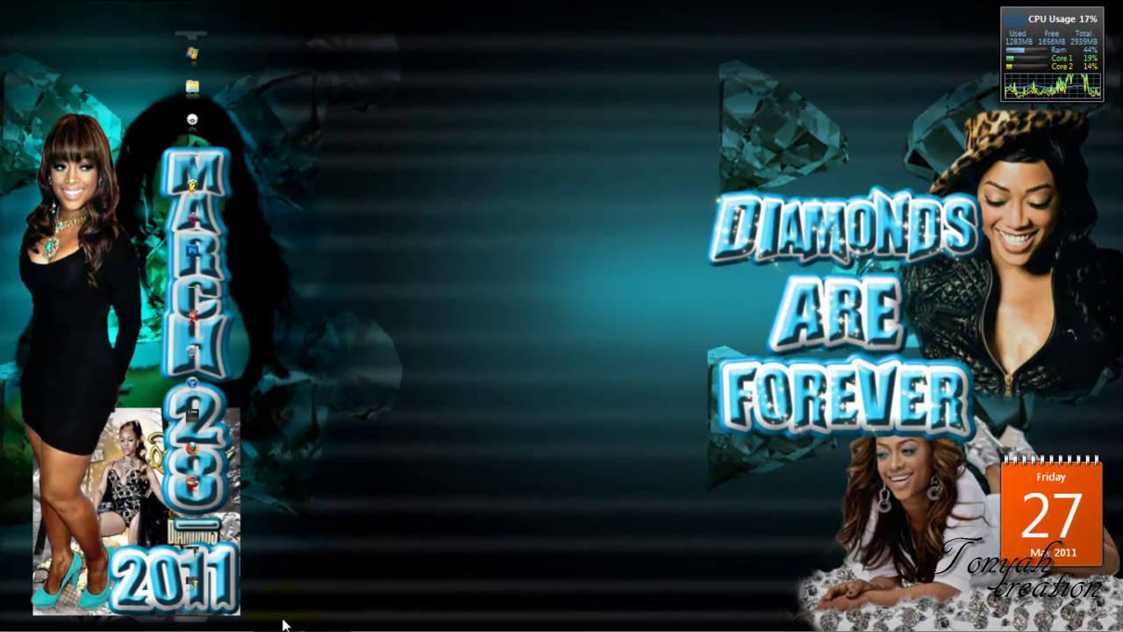
left_click(289, 621)
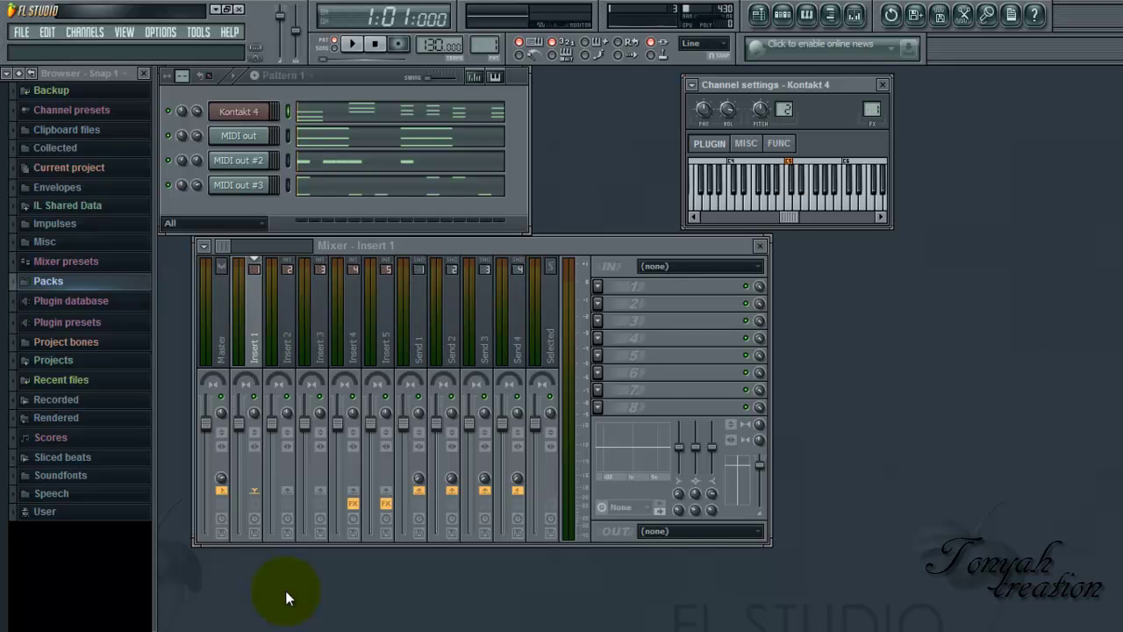
Reopen Kontakt 4 from its channel, move the window down, and set the FX target to '--'.
left_click(250, 187)
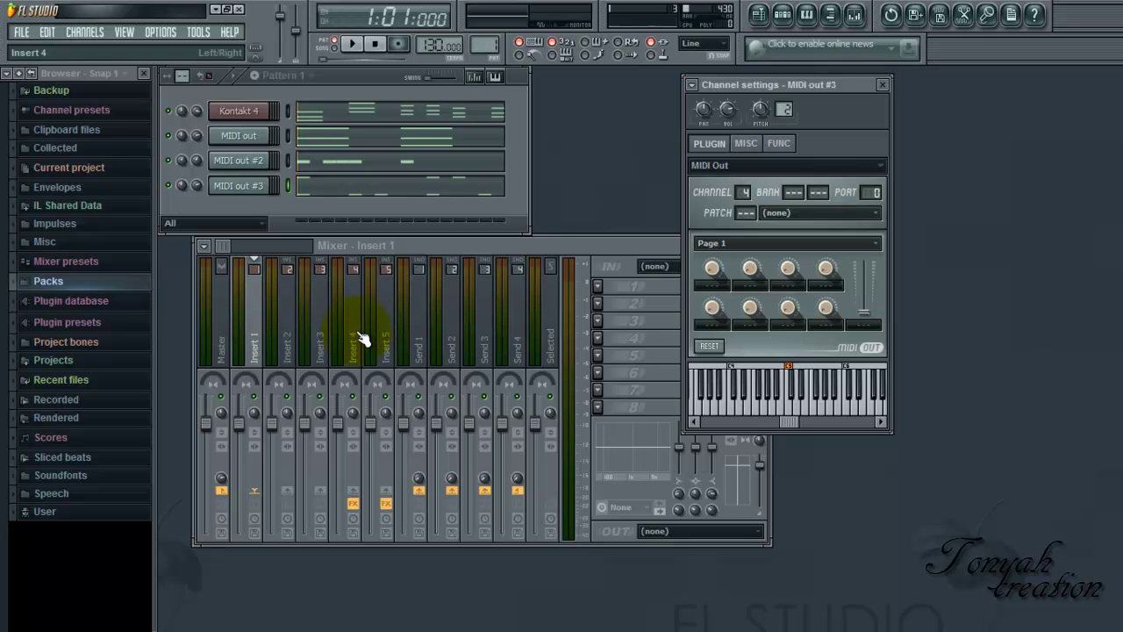
left_click(236, 115)
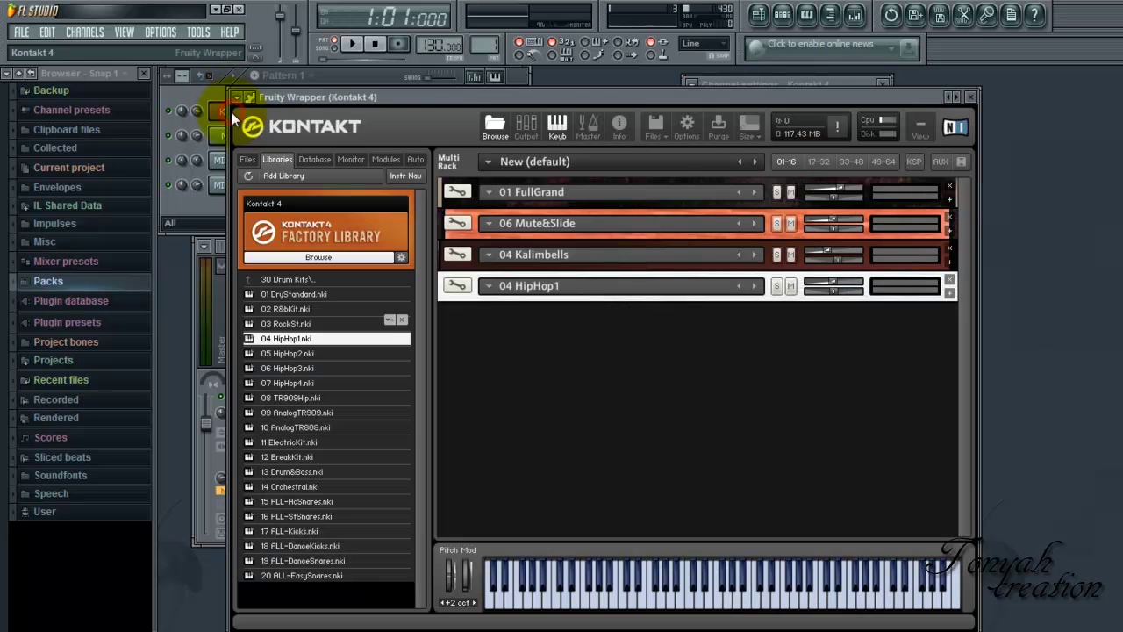
left_click_drag(429, 99, 430, 128)
left_click_drag(329, 130, 399, 279)
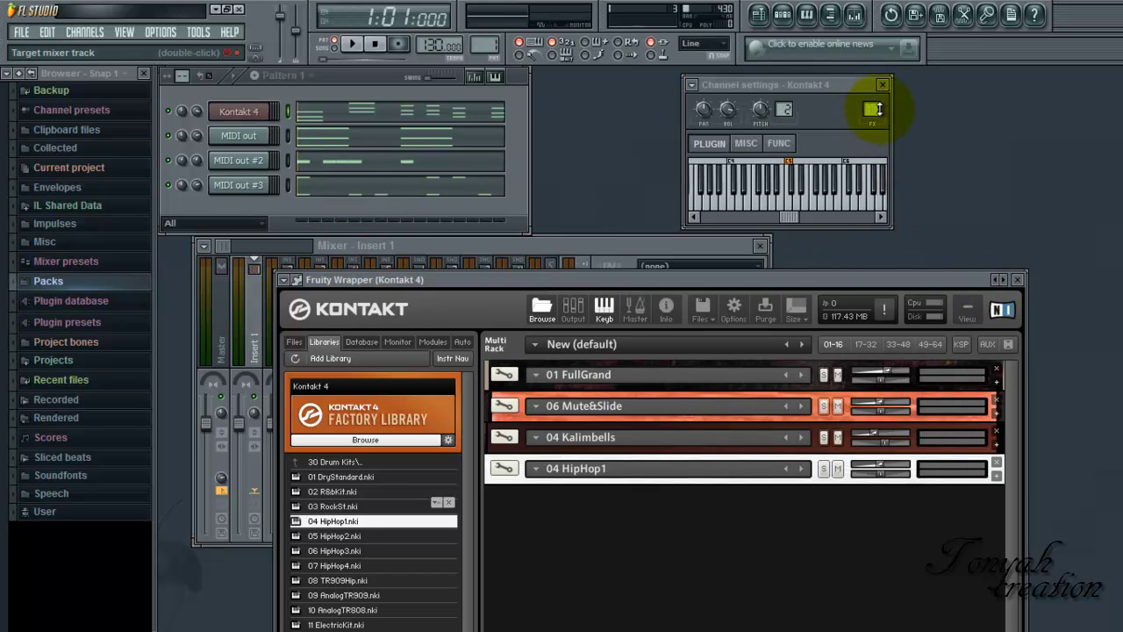
scroll(872, 109, "down", 1)
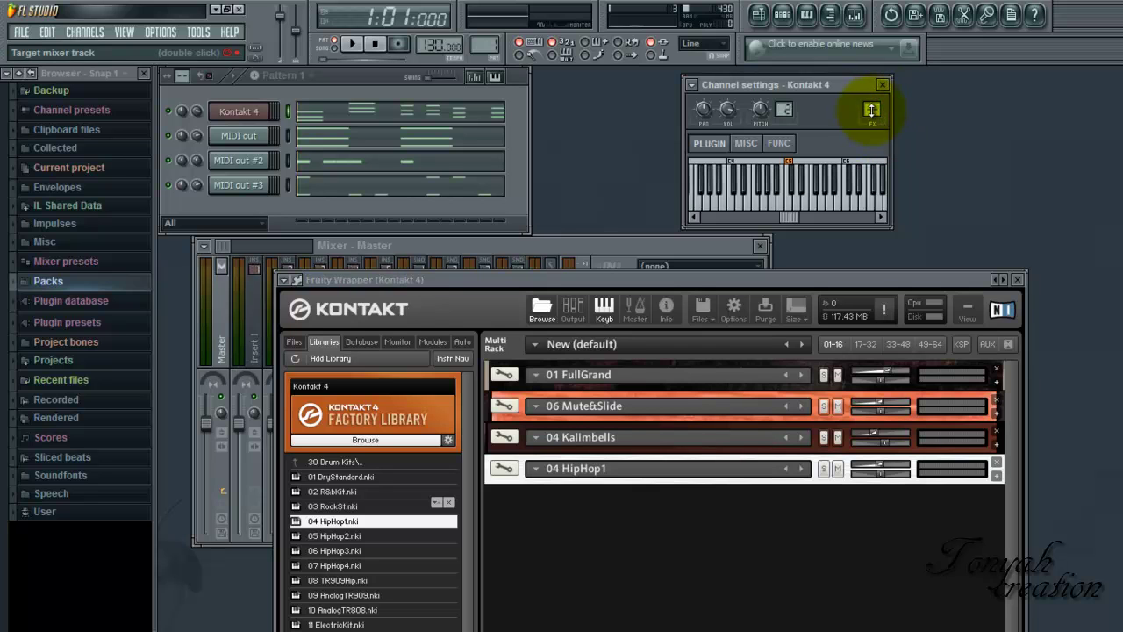
Close Kontakt, briefly play and stop, then solo the MIDI out #3 channel.
left_click(1016, 279)
left_click(352, 43)
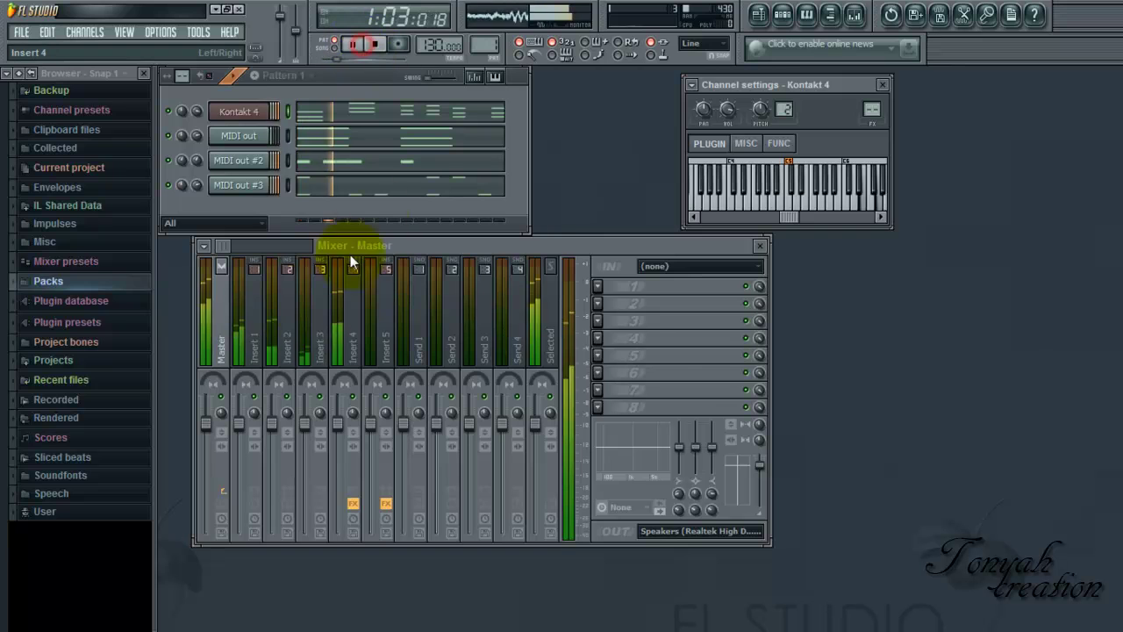
left_click(374, 43)
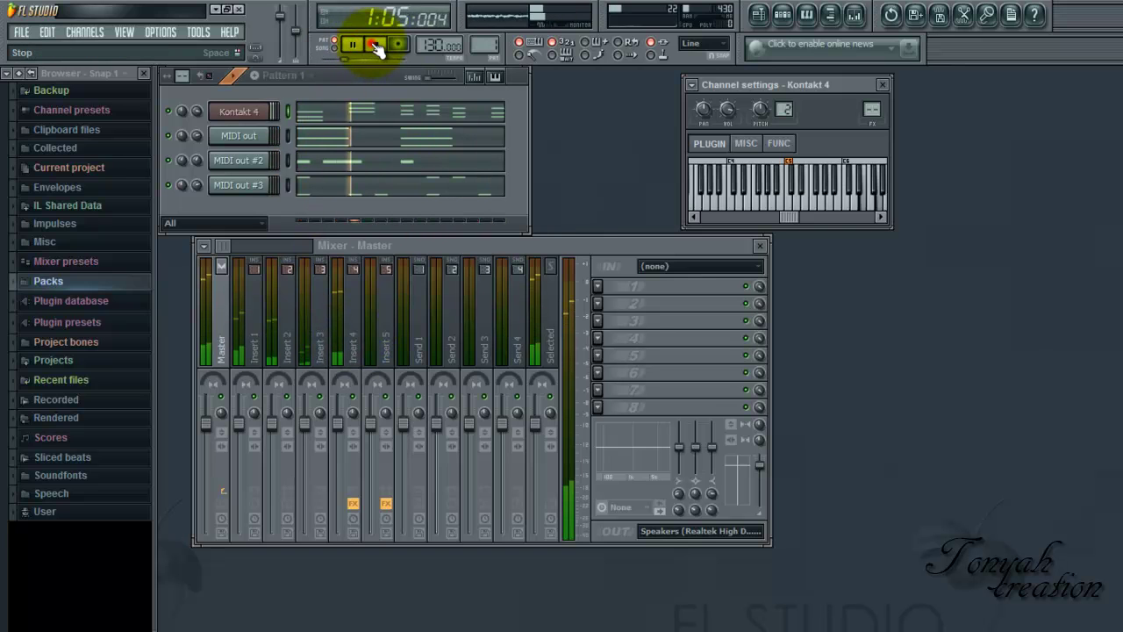
right_click(177, 183)
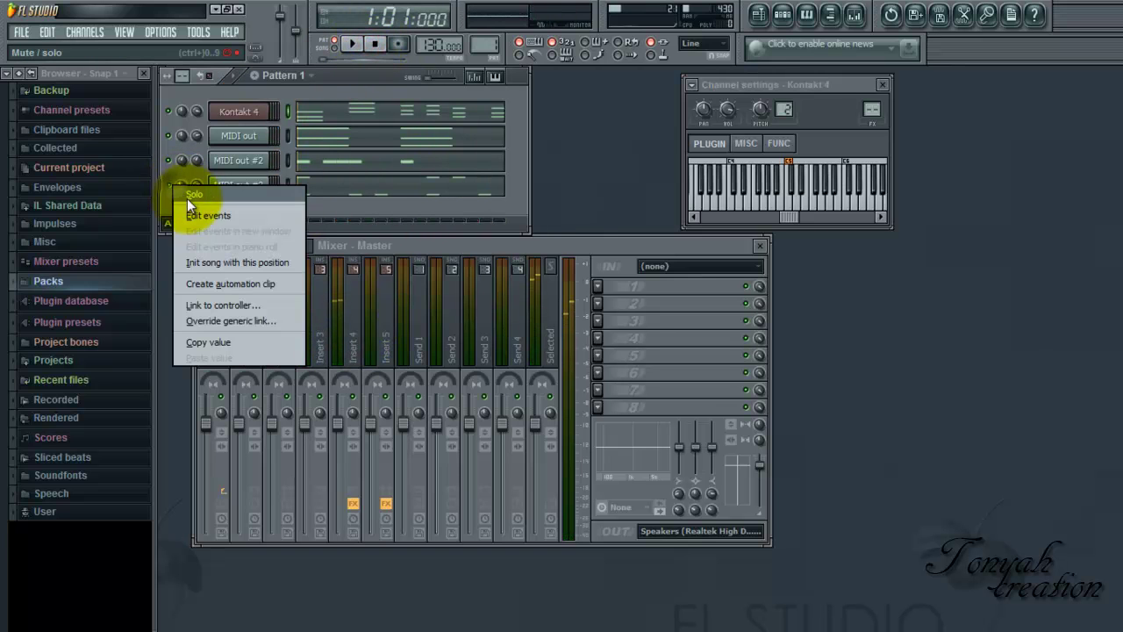
left_click(192, 196)
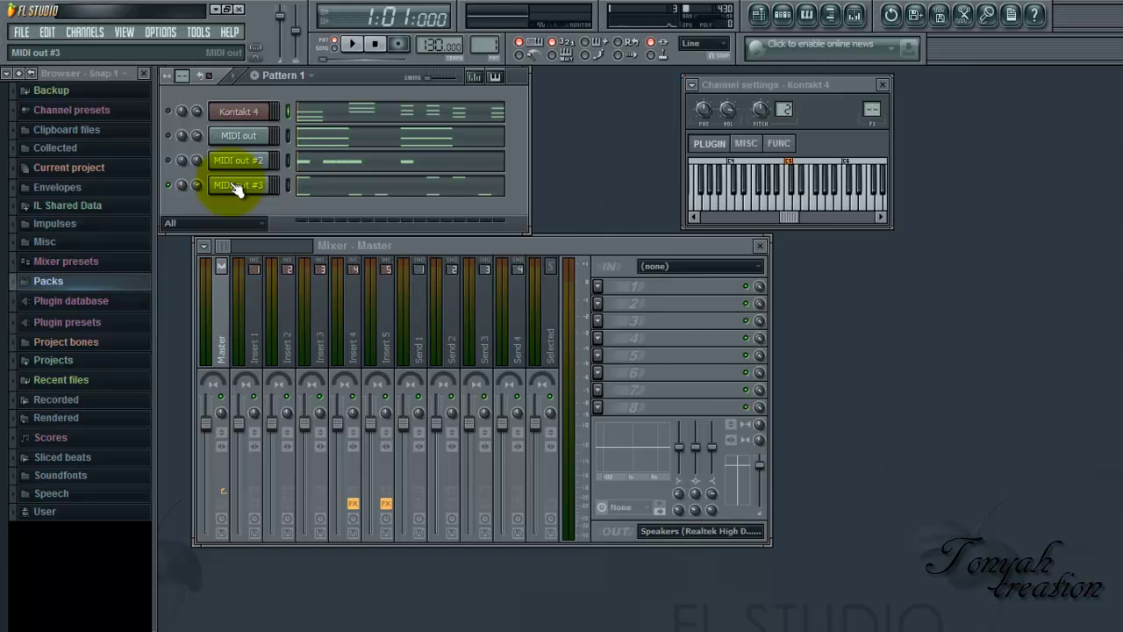
Play with MIDI out #3 soloed, check Kontakt's mixer target, stop, and inspect Inserts 4 and 5.
left_click(351, 44)
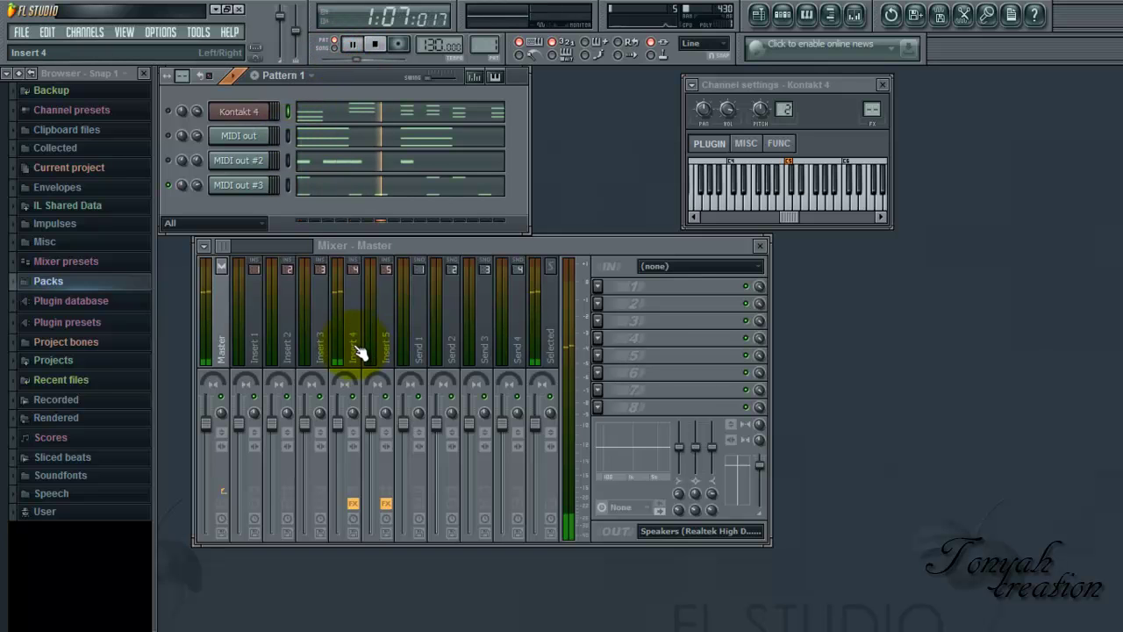
left_click(871, 108)
scroll(872, 107, "up", 1)
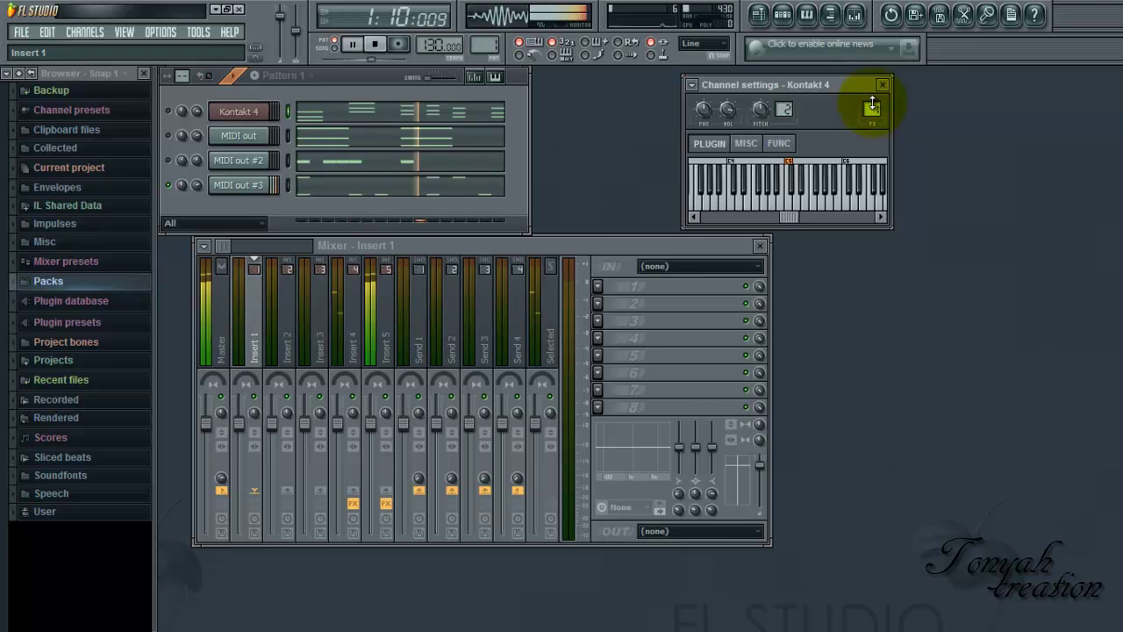
scroll(871, 110, "down", 1)
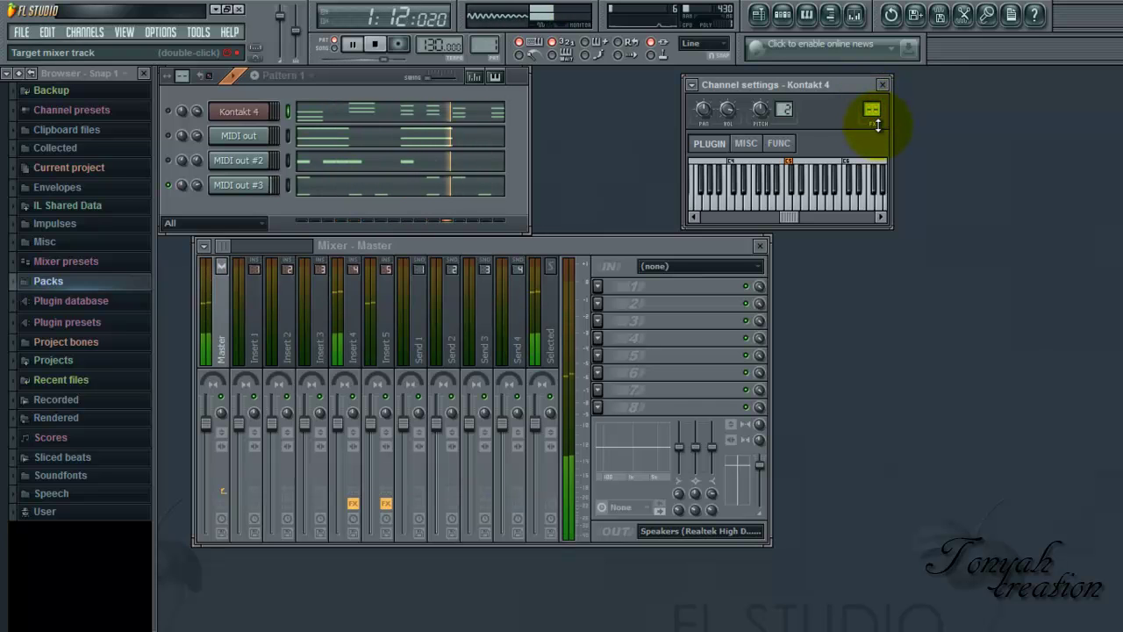
left_click(376, 44)
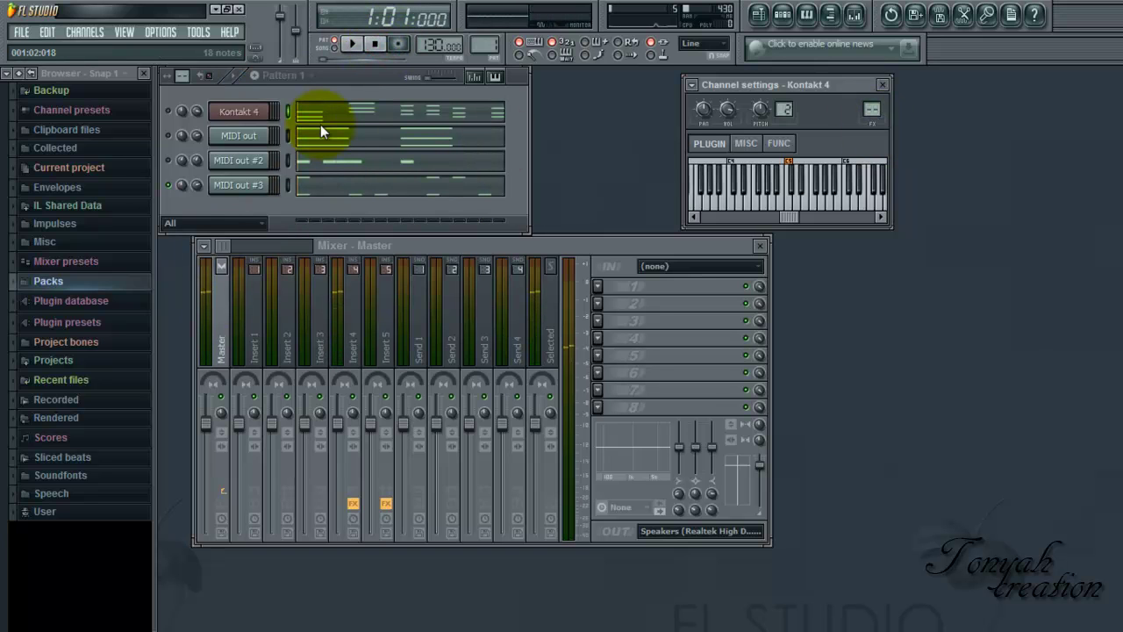
left_click(353, 318)
left_click(386, 318)
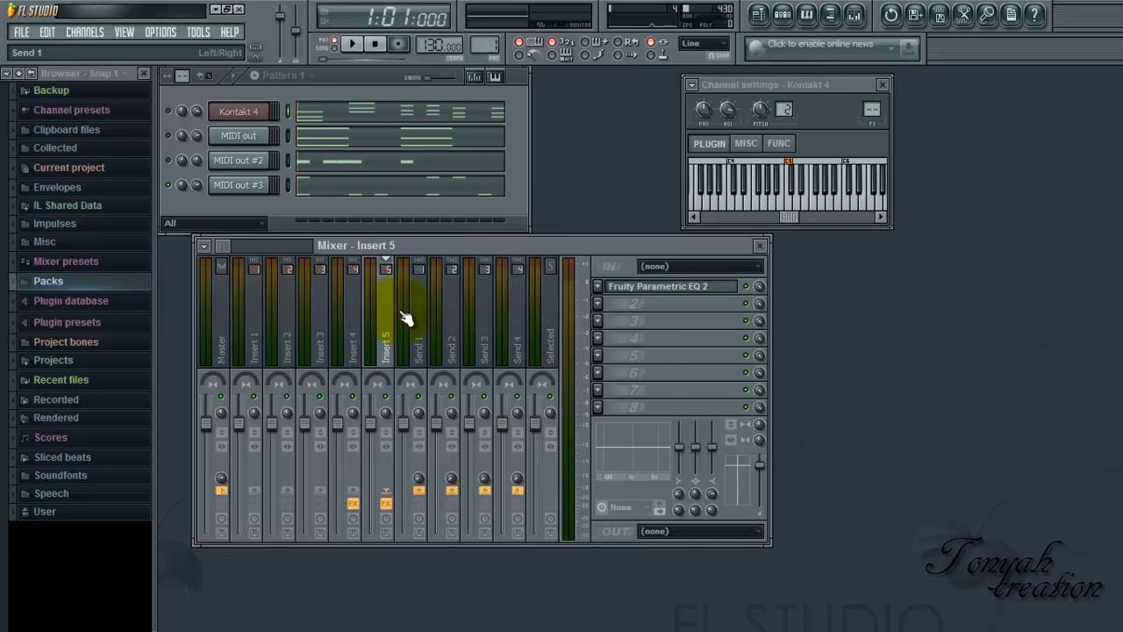
Shift the Insert 4 mixer track one place left to Insert 3.
left_click(350, 332)
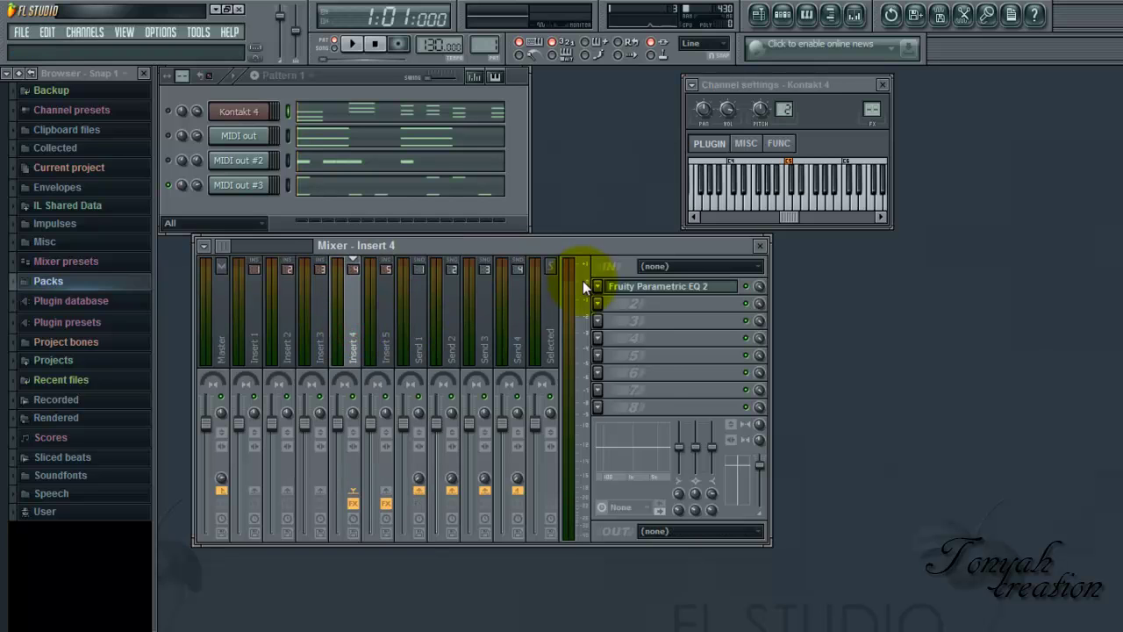
right_click(344, 333)
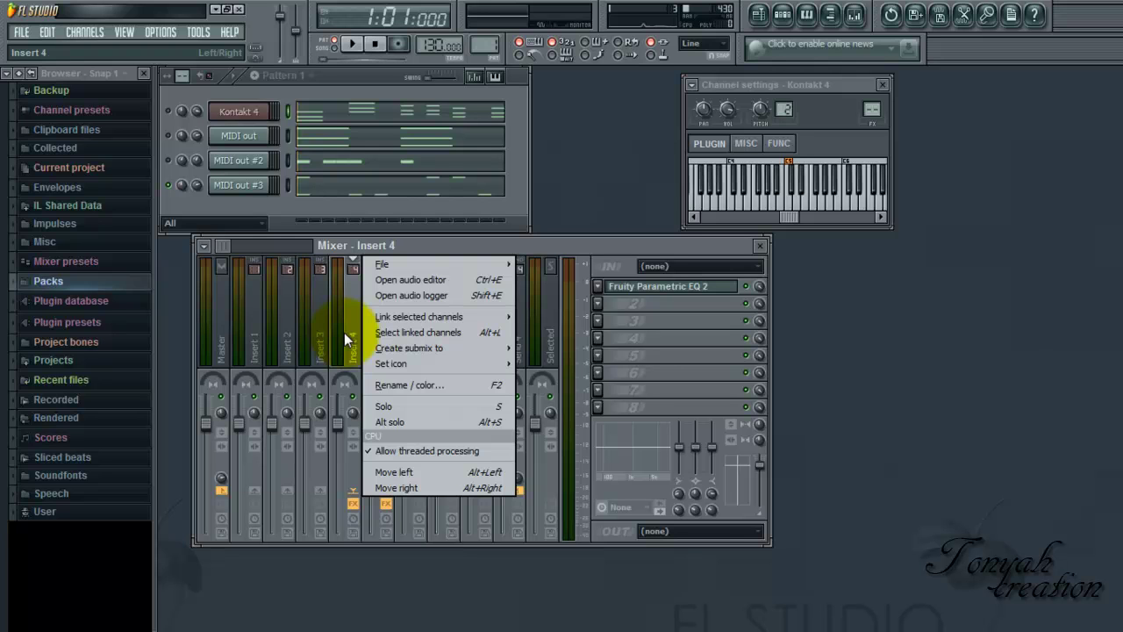
left_click(447, 247)
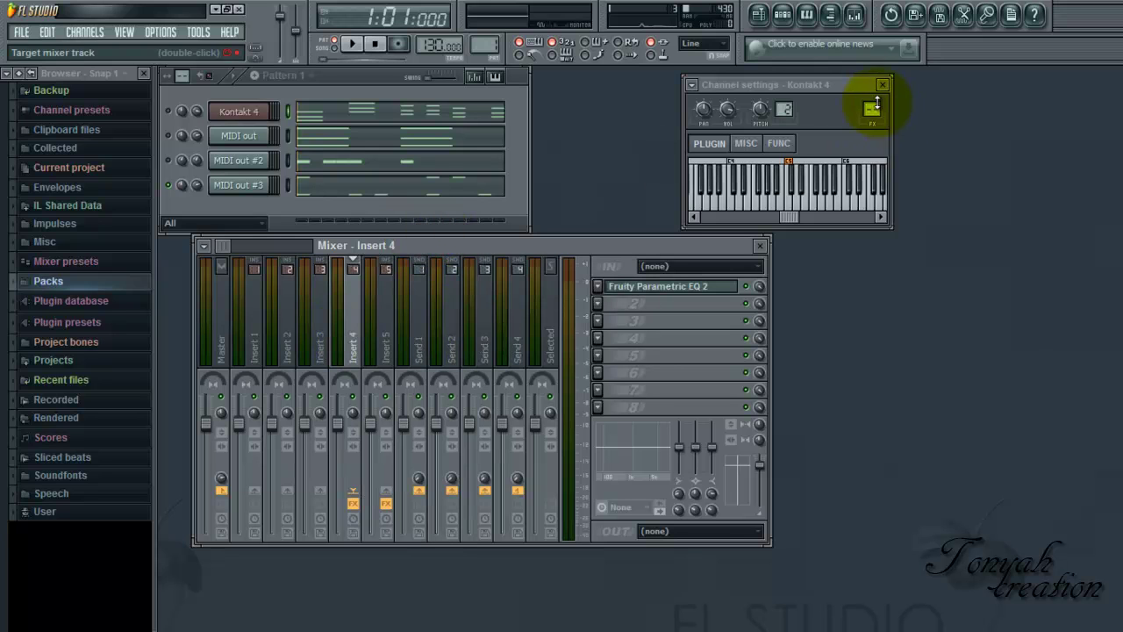
right_click(349, 328)
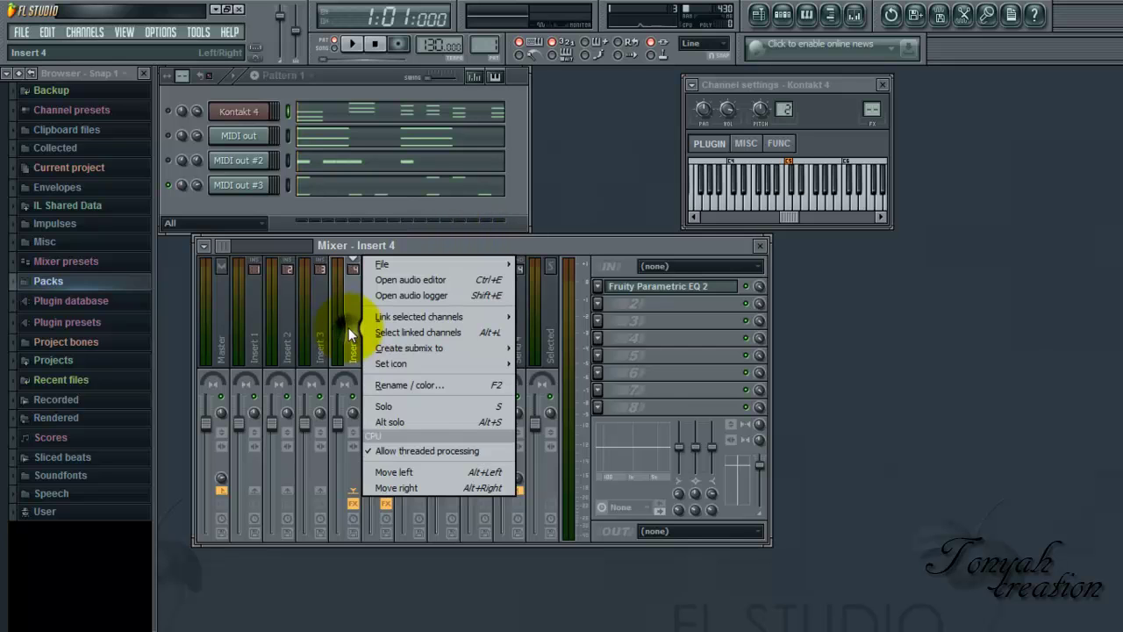
left_click(393, 473)
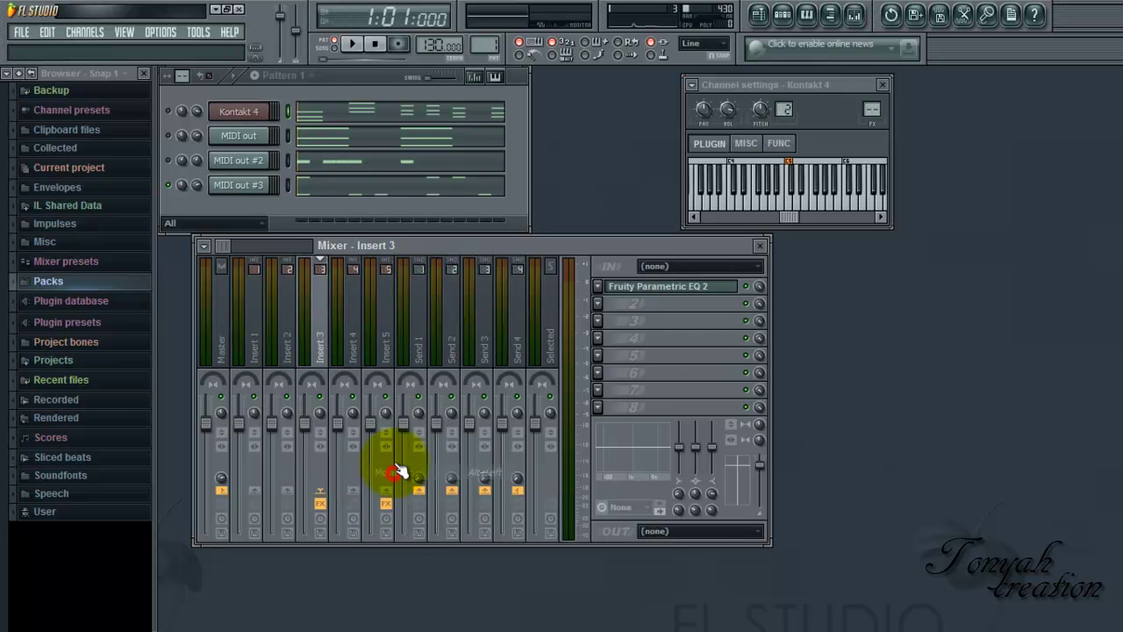
Compare effects on neighbouring inserts, then move the Insert 5 track left to Insert 4.
left_click(385, 345)
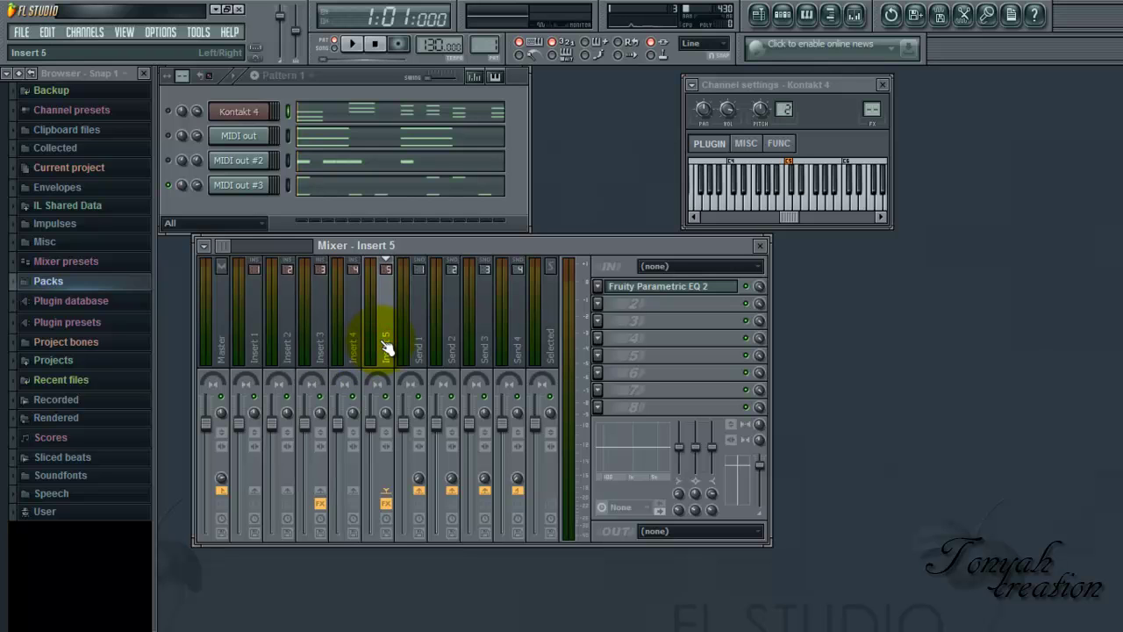
left_click(362, 350)
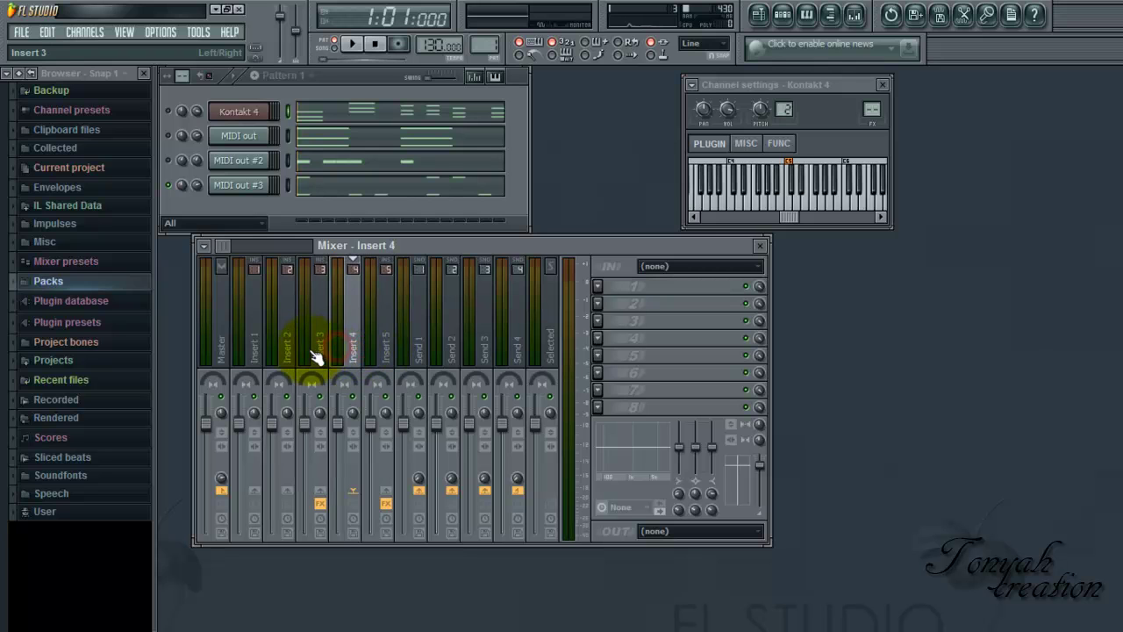
left_click(384, 351)
left_click(323, 351)
left_click(355, 351)
left_click(383, 351)
right_click(386, 347)
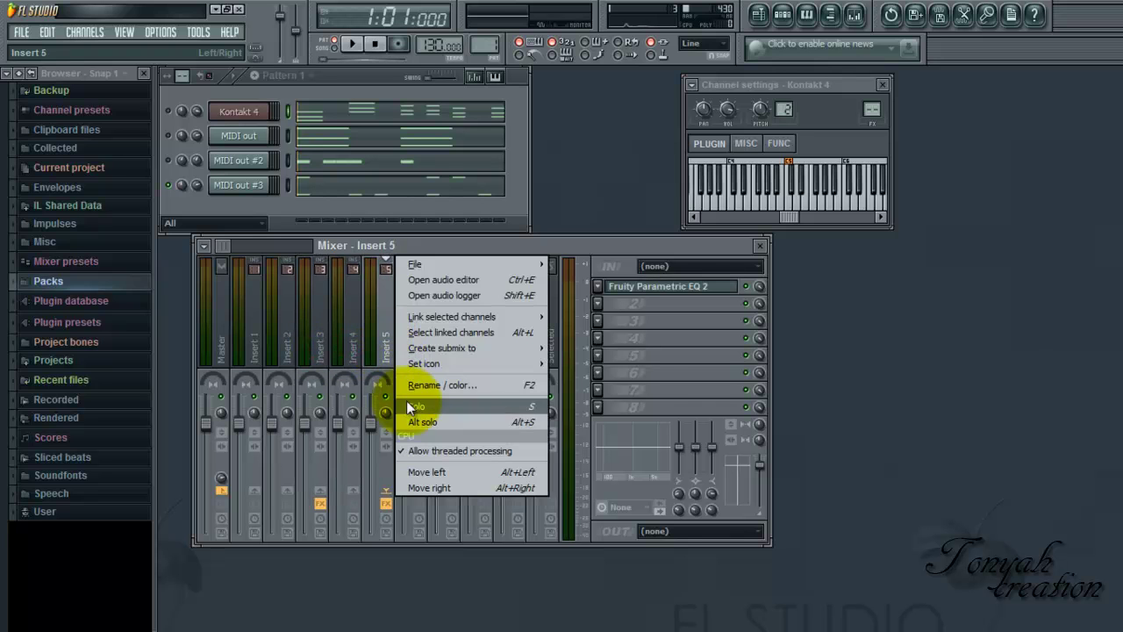
left_click(414, 474)
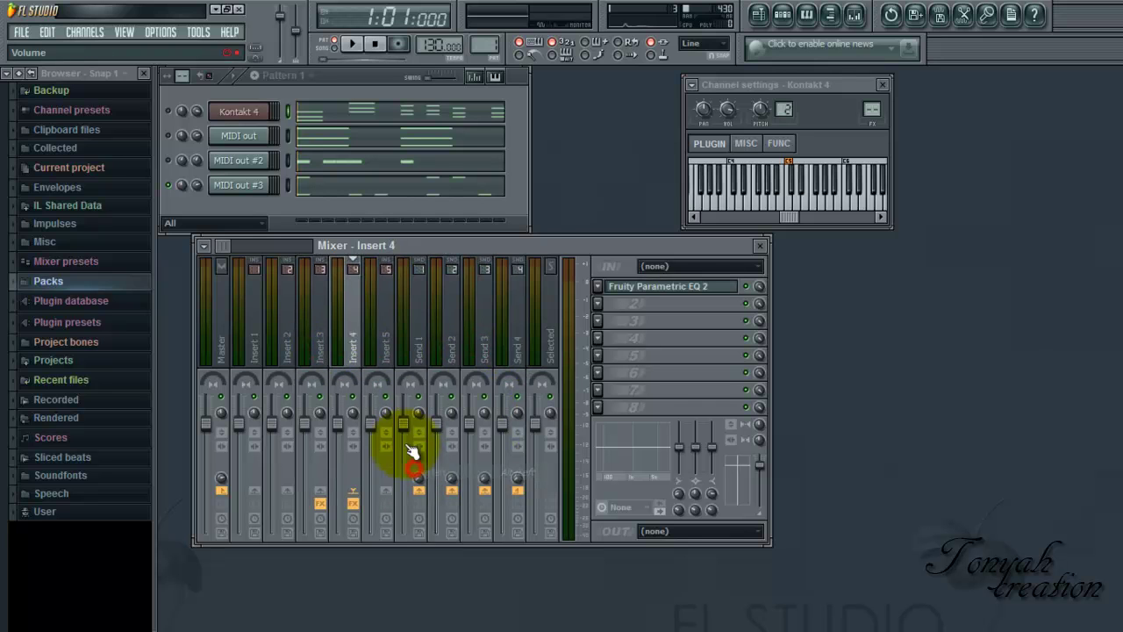
Confirm Insert 5 is empty and Insert 4 carries Parametric EQ 2, then audition the pattern.
left_click(379, 320)
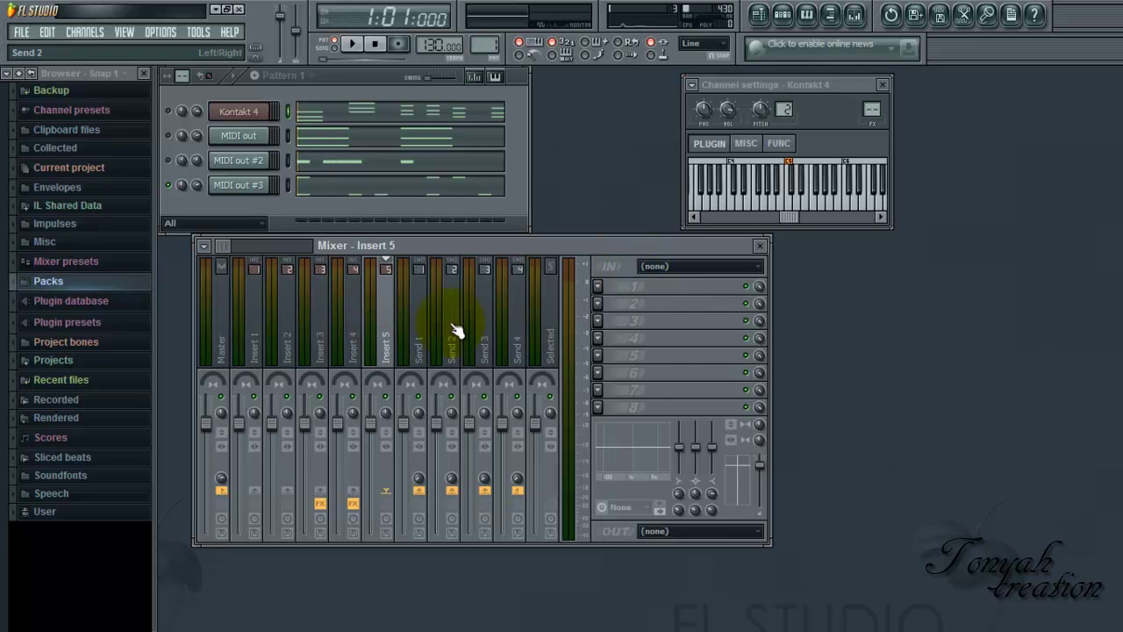
left_click(356, 347)
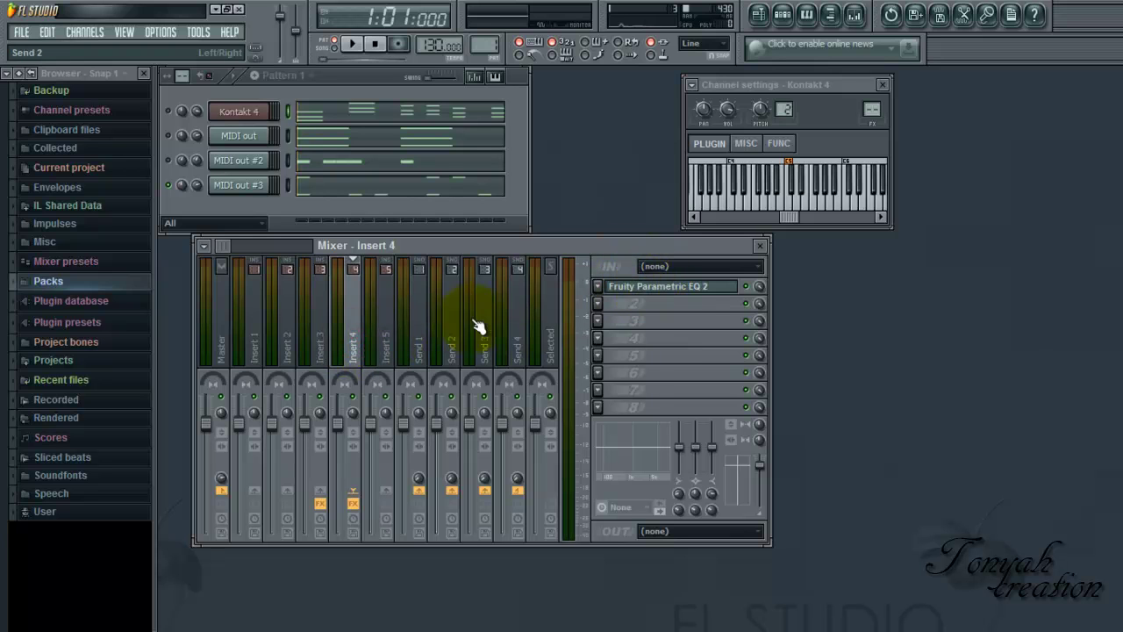
left_click(353, 46)
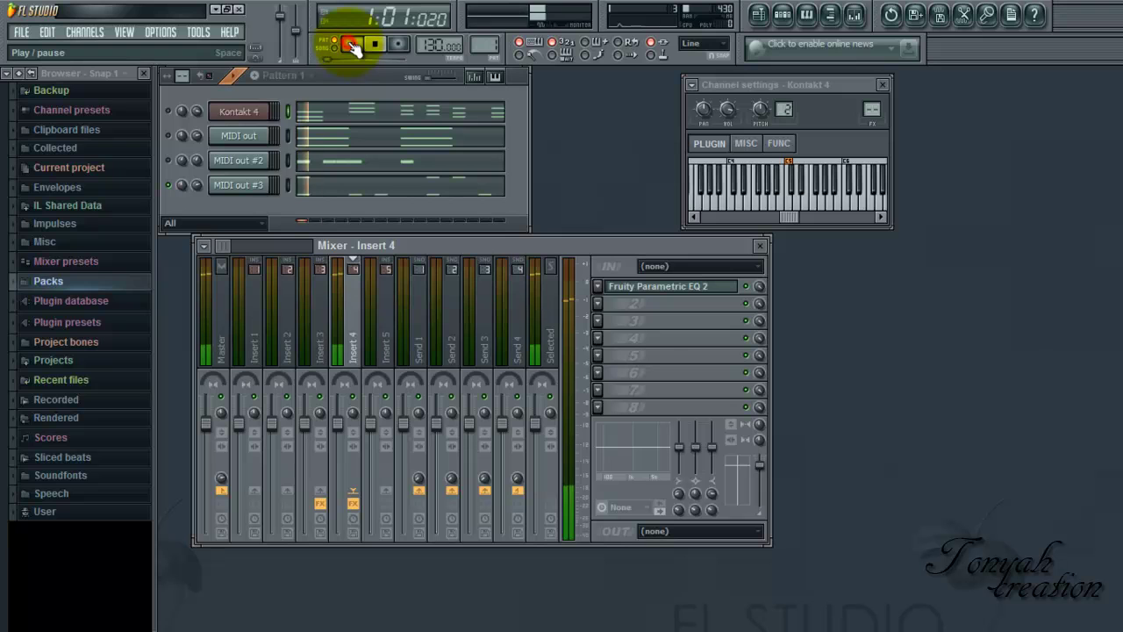
left_click(373, 46)
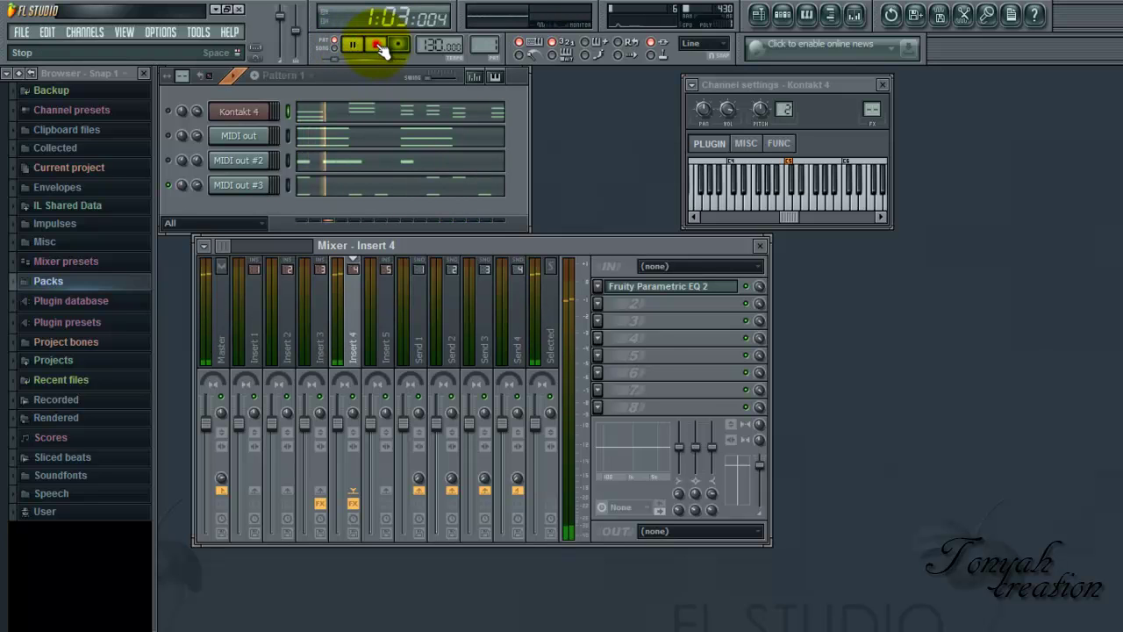